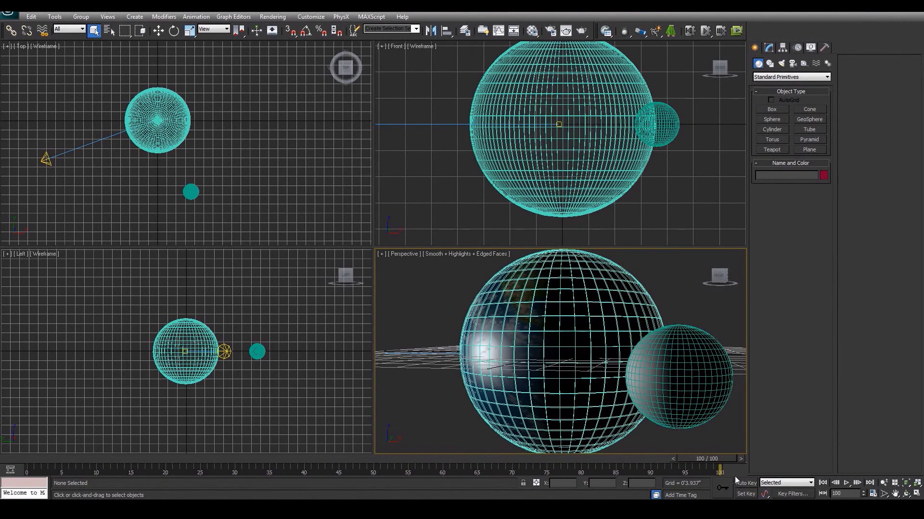
# Step: Extend the animation to end at frame 600 and go to frame 240
pyautogui.click(874, 494)
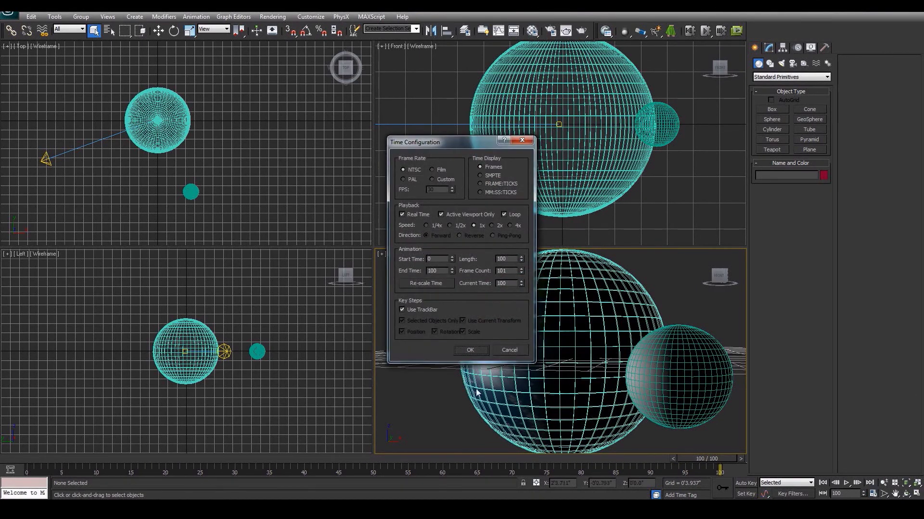
pyautogui.doubleClick(433, 271)
pyautogui.write('600')
pyautogui.press('Return')
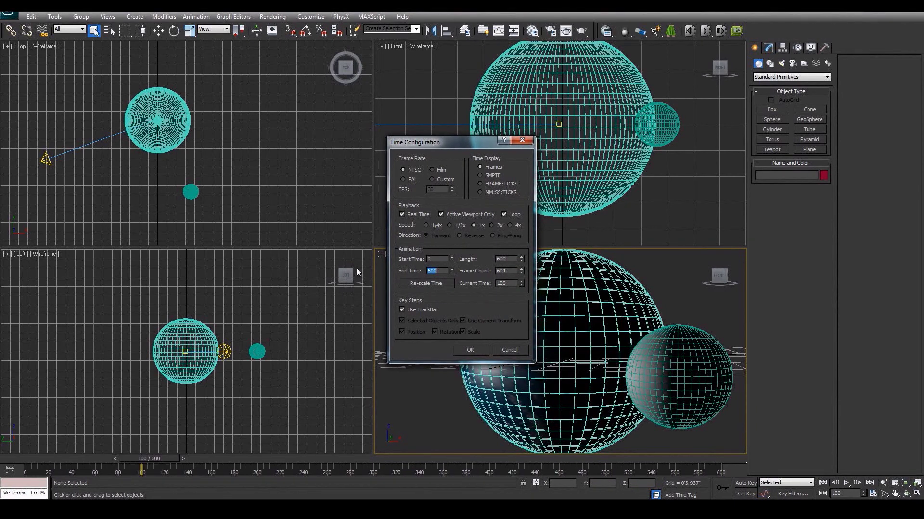
pyautogui.click(464, 350)
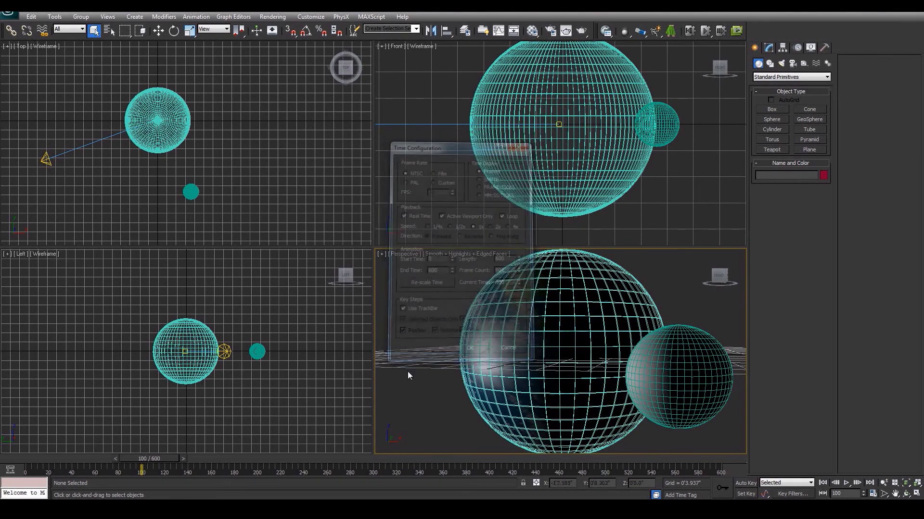
pyautogui.moveTo(158, 460); pyautogui.dragTo(310, 455)
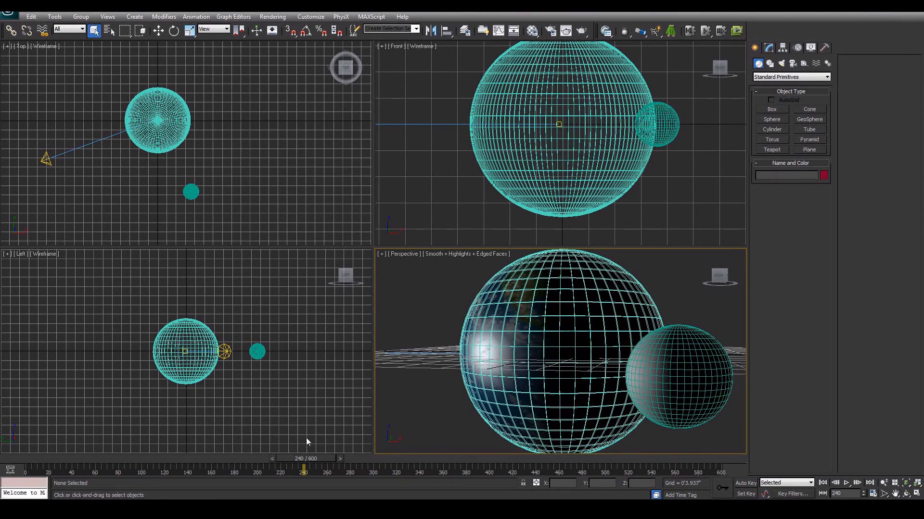
# Step: Move the small sphere down and slightly outward from the large sphere in the Perspective view, to about -1.2 inches in Z
pyautogui.click(884, 483)
pyautogui.moveTo(564, 345)
pyautogui.mouseDown()
pyautogui.moveTo(565, 366)
pyautogui.moveTo(567, 349)
pyautogui.mouseUp()
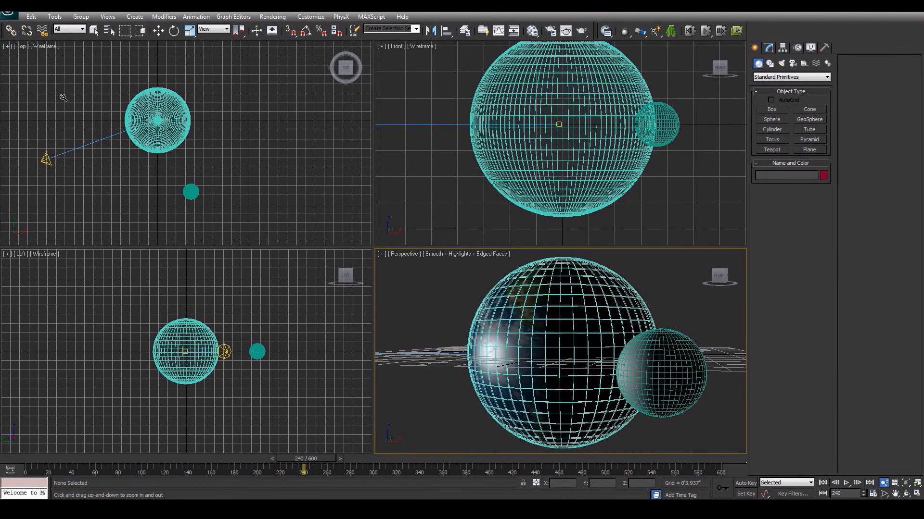
pyautogui.click(95, 31)
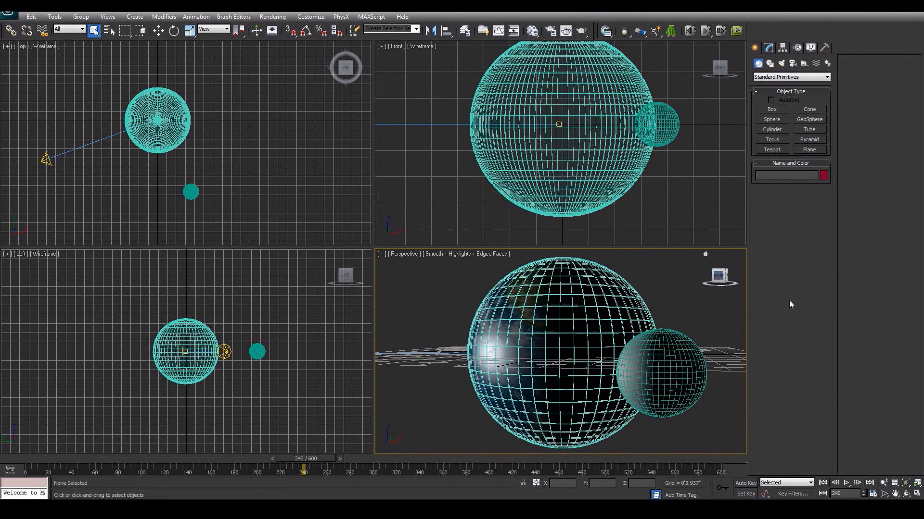
pyautogui.click(678, 367)
pyautogui.press('w')
pyautogui.moveTo(662, 352); pyautogui.dragTo(680, 378)
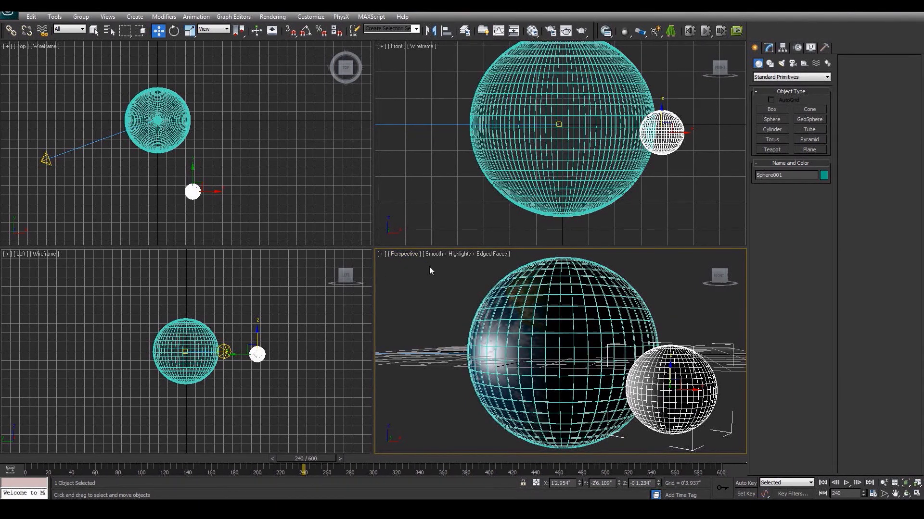
# Step: Create a camera from the current Perspective view and show the whole camera in the Top view
pyautogui.hotkey('ctrl', 'c')
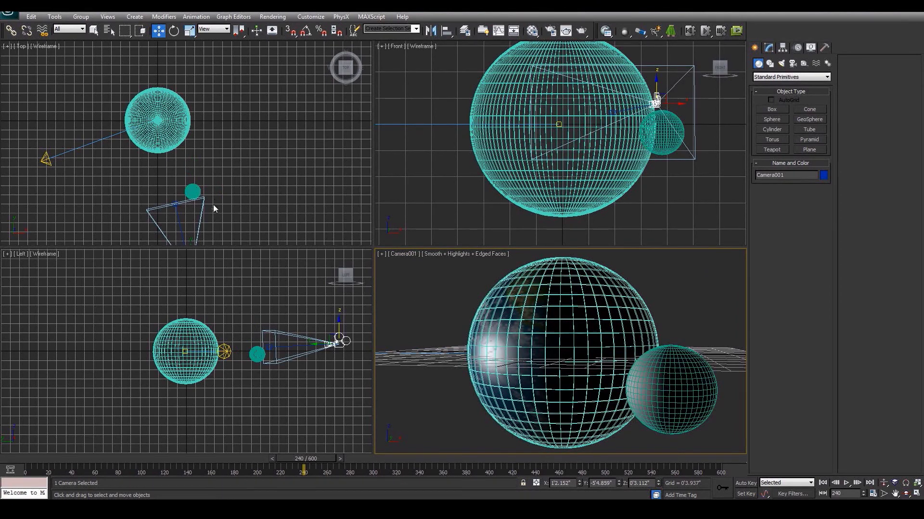
pyautogui.moveTo(212, 204); pyautogui.dragTo(209, 154, button='middle')
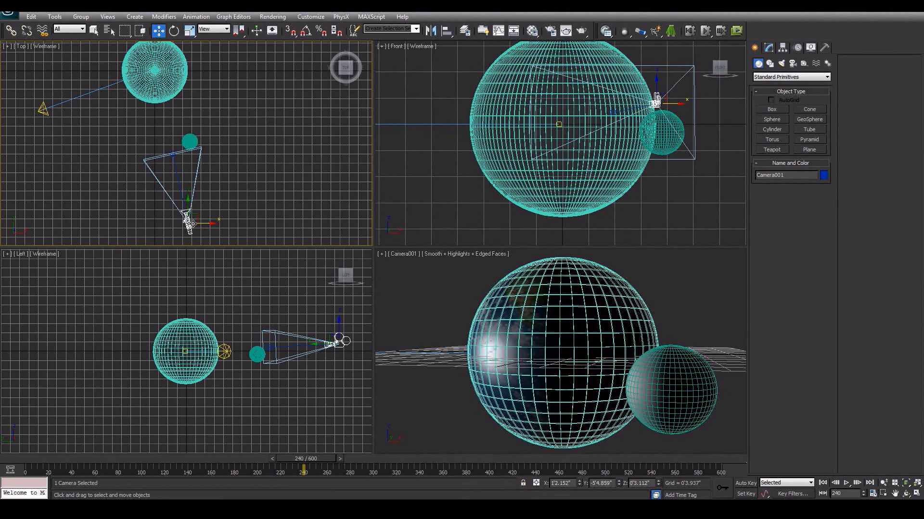
pyautogui.moveTo(206, 171); pyautogui.dragTo(239, 227, button='middle')
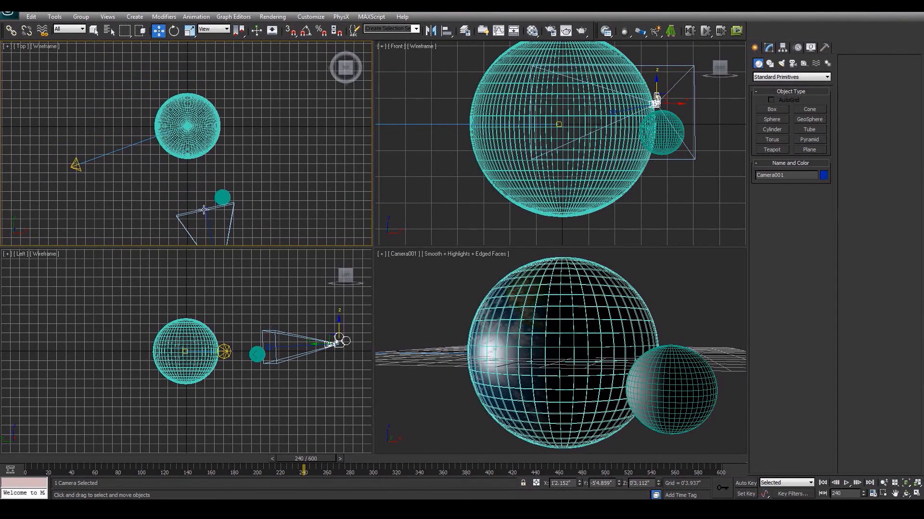
# Step: Save the camera target as a selection set named cam target and move the target to the large sphere's centre in the Top view
pyautogui.click(204, 211)
pyautogui.click(385, 29)
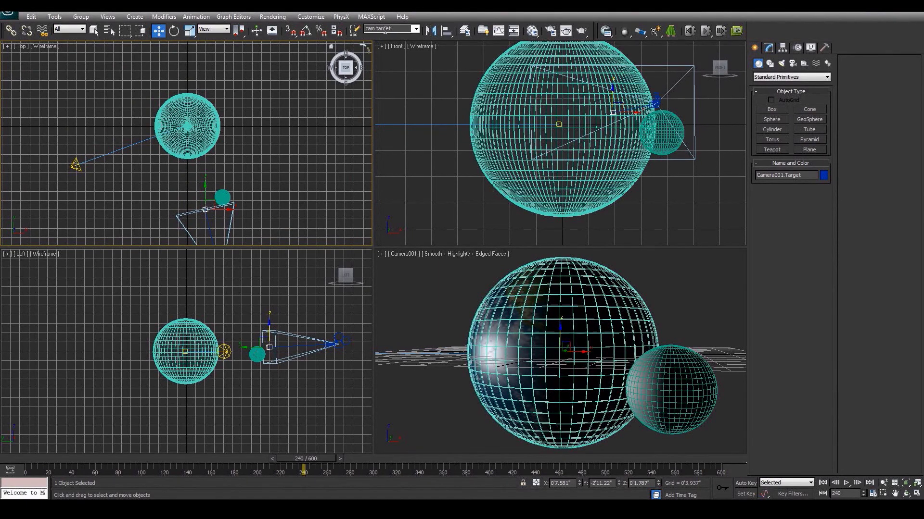
pyautogui.moveTo(211, 199); pyautogui.dragTo(196, 120)
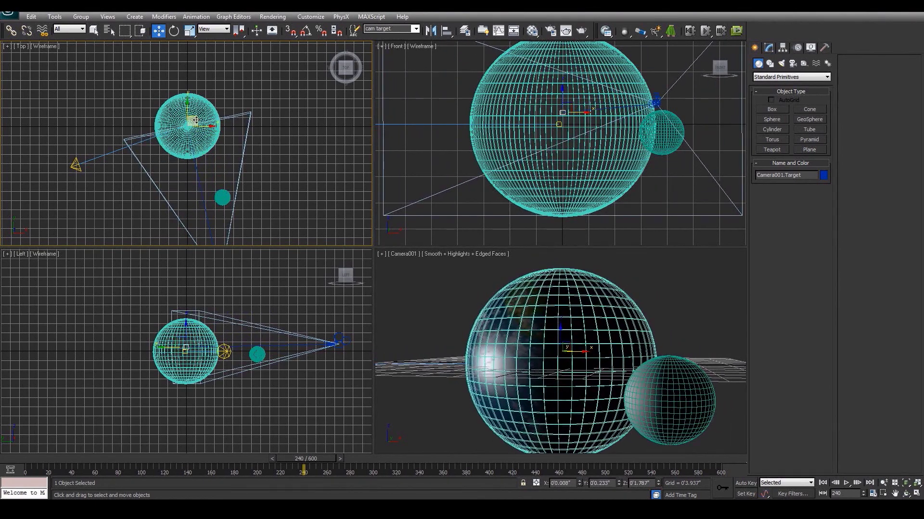
# Step: Turn on Auto Key and move the camera slightly in the Top view at frame 240
pyautogui.click(342, 346)
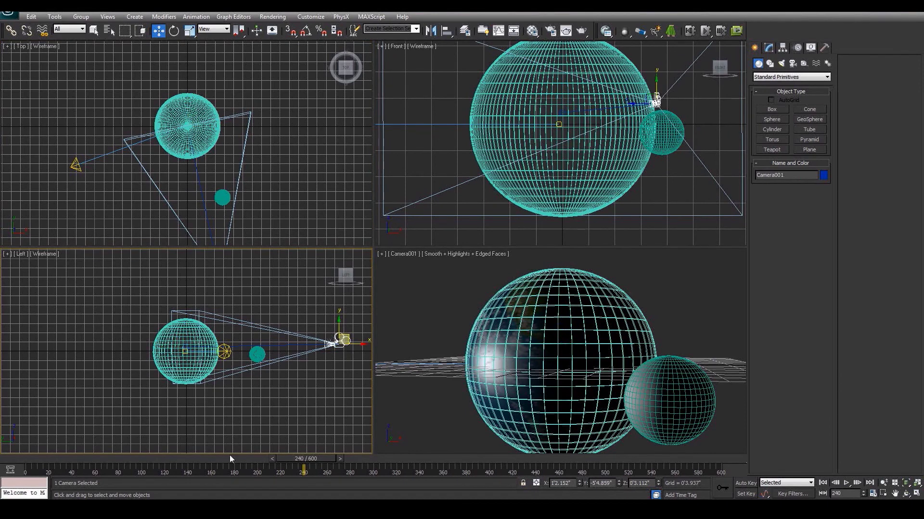
pyautogui.click(745, 484)
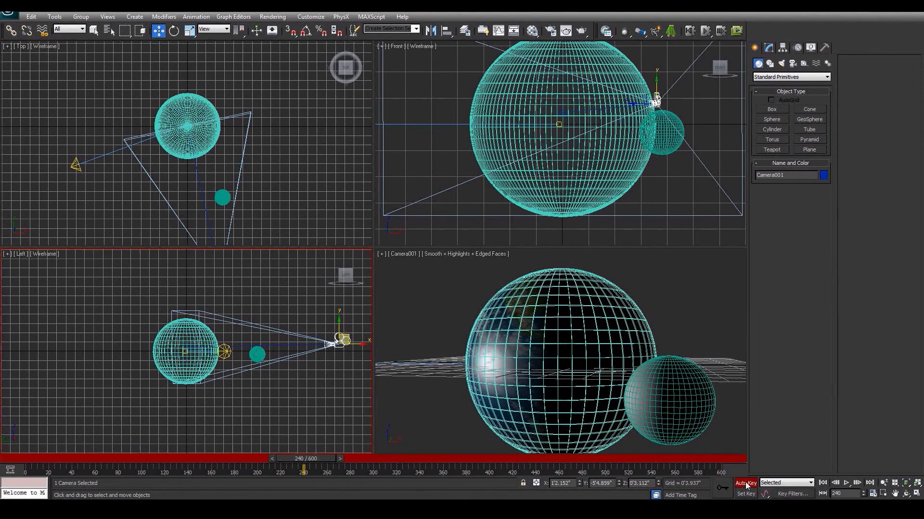
pyautogui.moveTo(195, 171); pyautogui.dragTo(174, 88, button='middle')
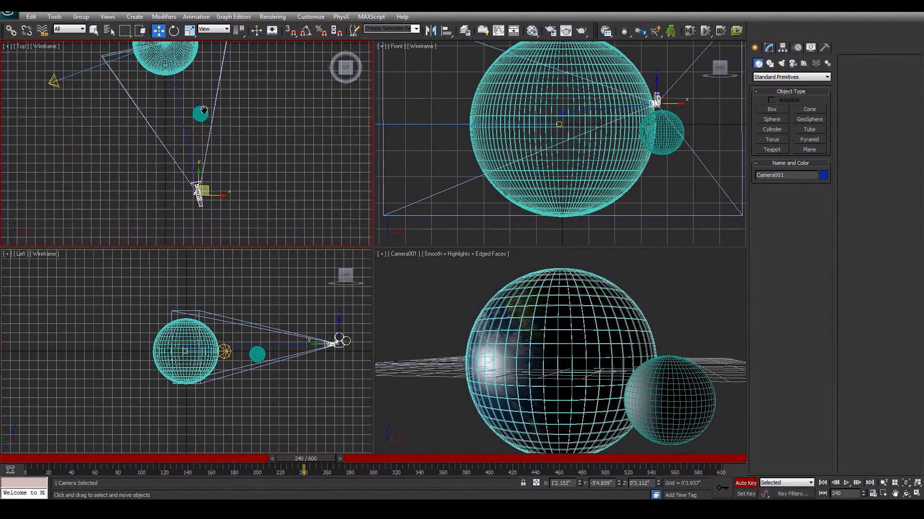
pyautogui.moveTo(207, 193); pyautogui.dragTo(203, 192)
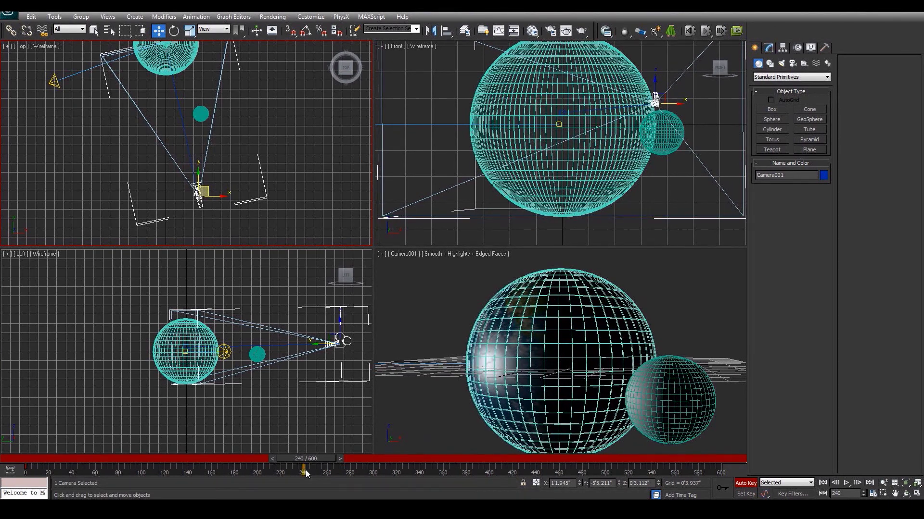
# Step: Scrub through the camera animation and examine its motion curves in the Mini Curve Editor
pyautogui.moveTo(310, 456); pyautogui.dragTo(70, 458)
pyautogui.press('w')
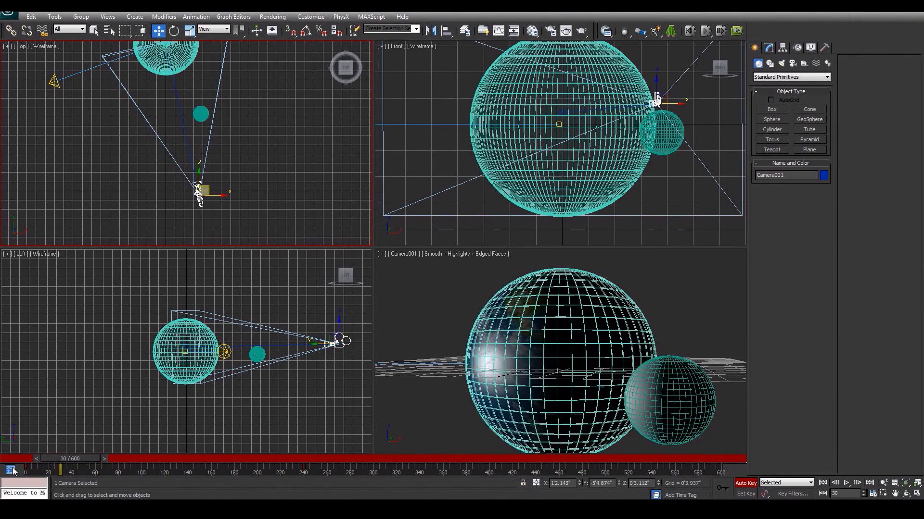
pyautogui.click(10, 470)
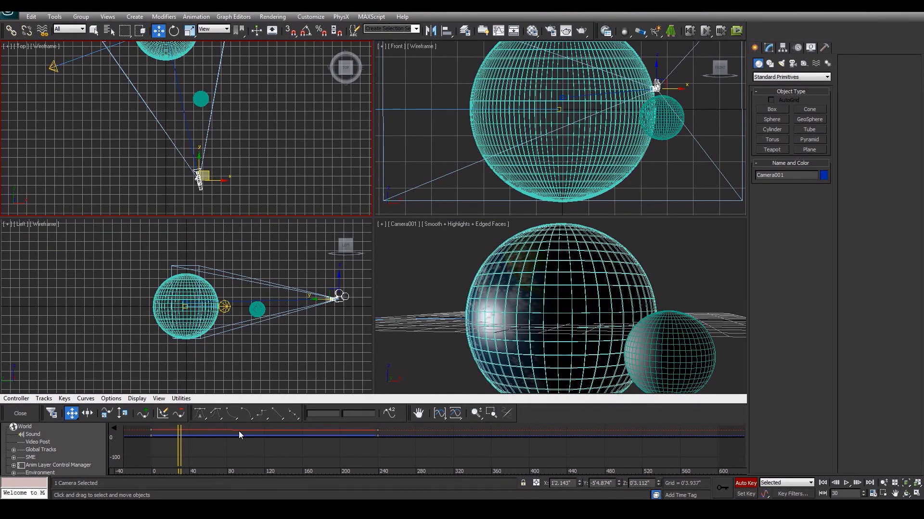
pyautogui.click(21, 413)
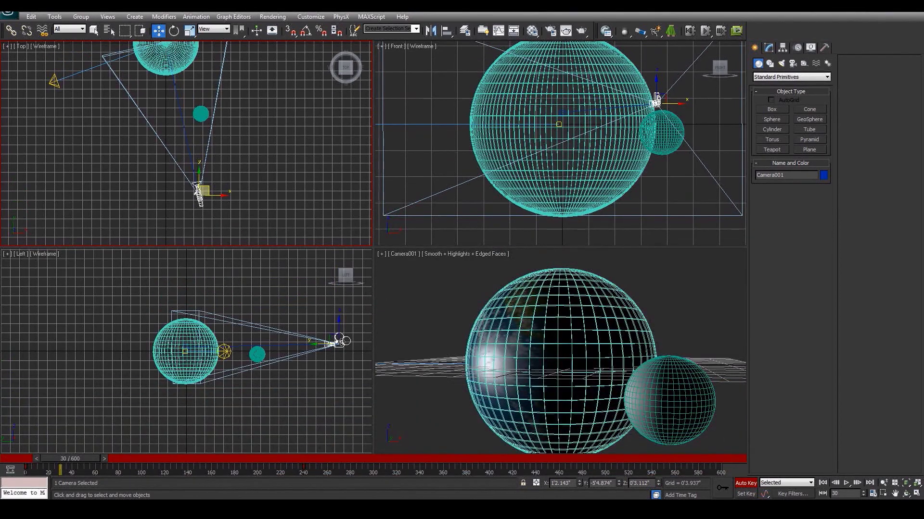
pyautogui.moveTo(88, 461); pyautogui.dragTo(217, 458)
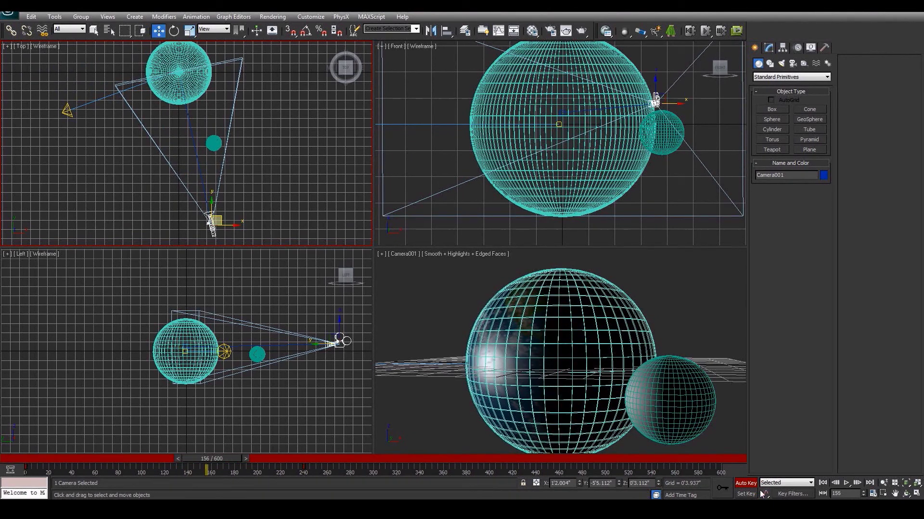
# Step: Use Key Mode to jump between the camera's keys, going back to frame 0 and switching the mode off
pyautogui.click(822, 494)
pyautogui.click(858, 483)
pyautogui.click(836, 483)
pyautogui.click(822, 494)
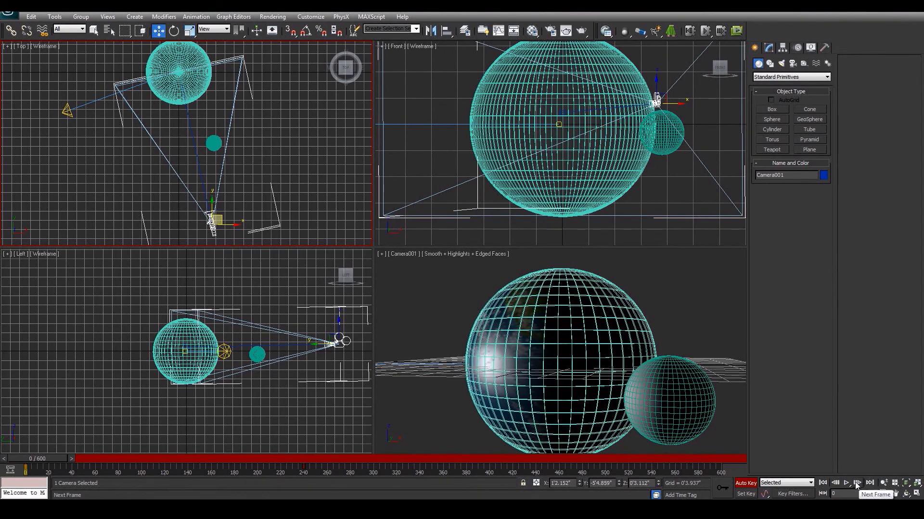
# Step: Advance the animation one frame at a time from frame 0 to frame 9
pyautogui.click(857, 483)
pyautogui.click(856, 483)
pyautogui.click(857, 483)
pyautogui.click(856, 483)
pyautogui.click(857, 483)
pyautogui.click(856, 483)
pyautogui.click(857, 483)
pyautogui.click(857, 483)
pyautogui.click(857, 483)
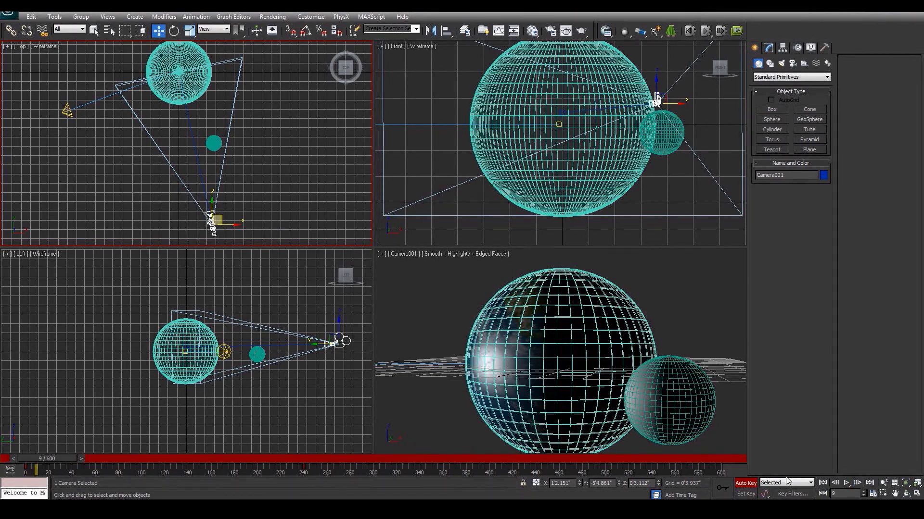
# Step: Go to the frame 240 key in Key Mode and lower the cam target to the large sphere's centre in the Front view
pyautogui.click(822, 494)
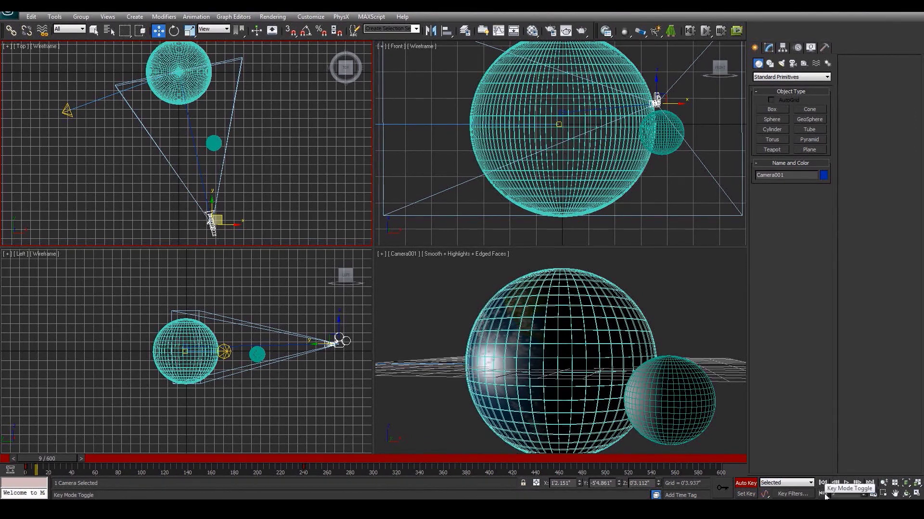
pyautogui.click(858, 482)
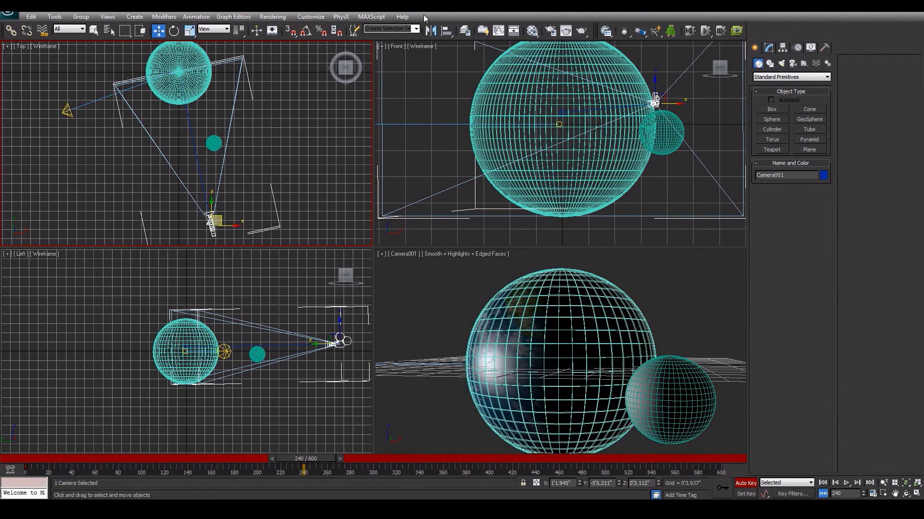
pyautogui.click(416, 29)
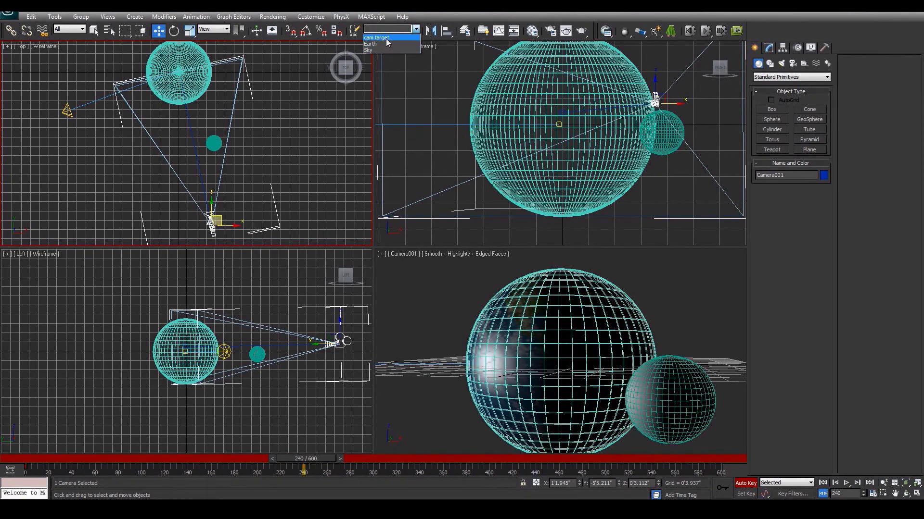
pyautogui.click(385, 38)
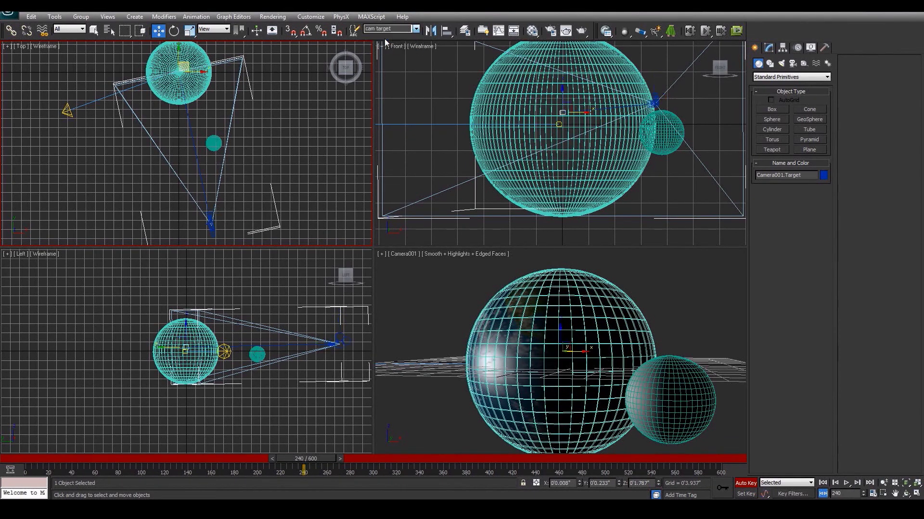
pyautogui.moveTo(562, 95); pyautogui.dragTo(558, 163)
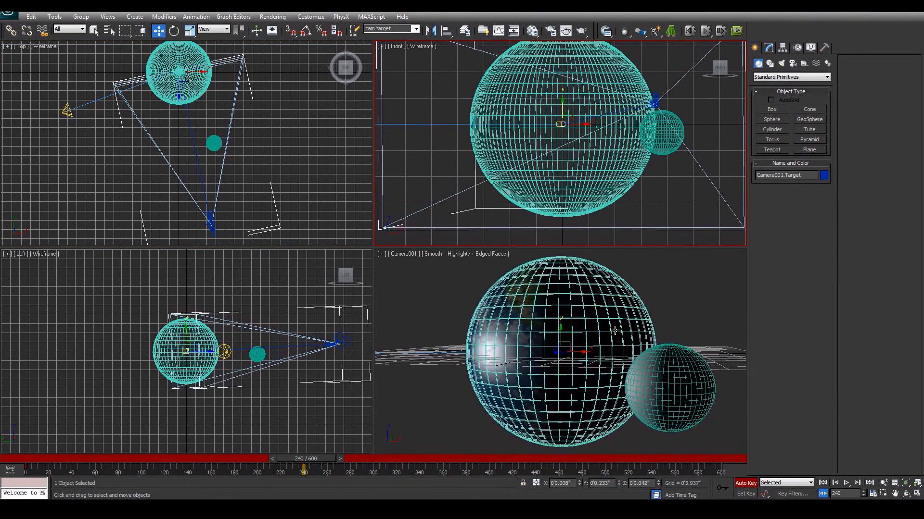
# Step: Set the reference coordinate system to Local and roll the camera slightly in the Front view at frame 240
pyautogui.click(211, 227)
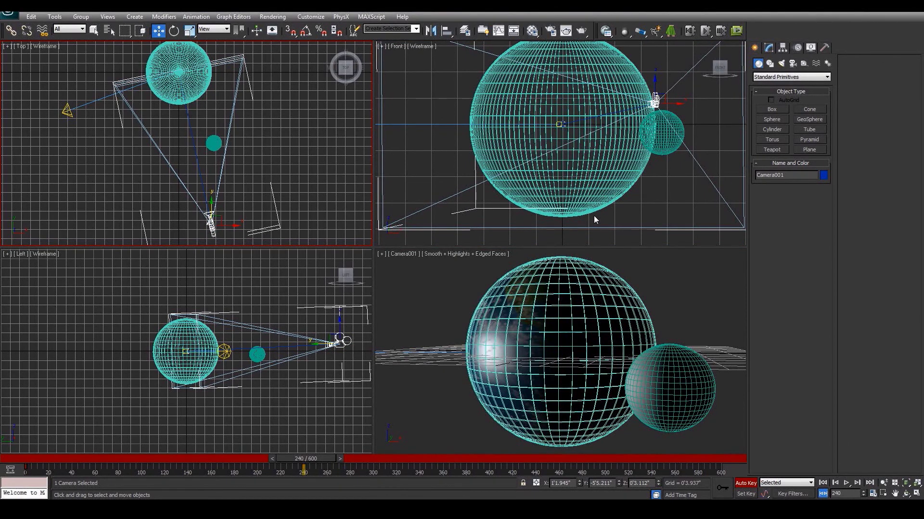
pyautogui.press('e')
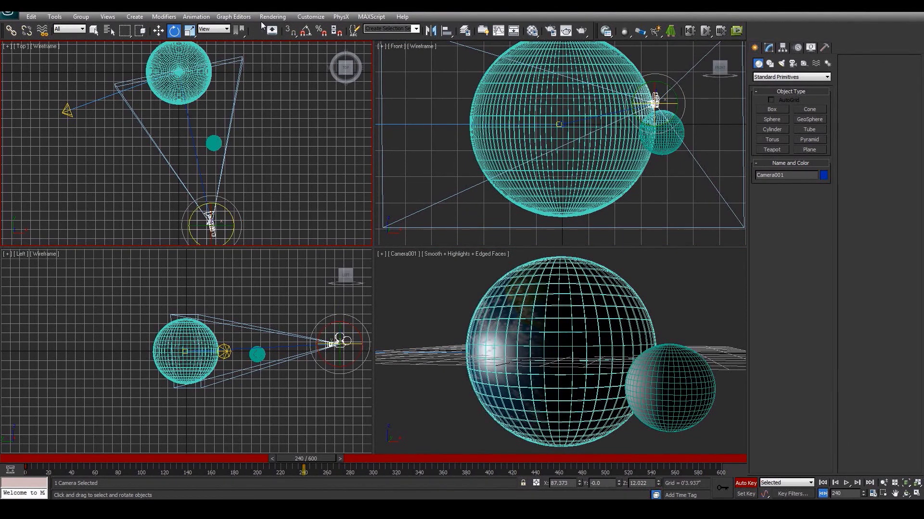
pyautogui.click(387, 29)
pyautogui.click(206, 29)
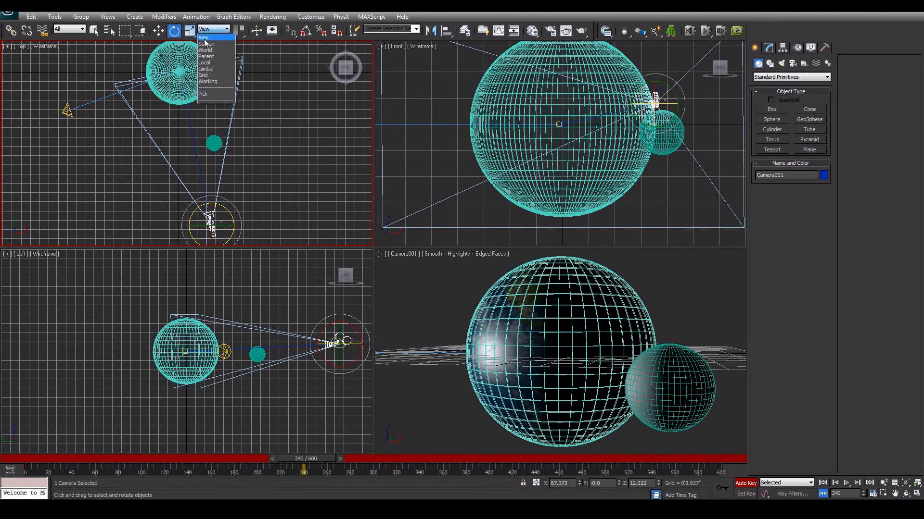
pyautogui.click(209, 63)
pyautogui.click(638, 90)
pyautogui.moveTo(638, 89); pyautogui.dragTo(639, 92)
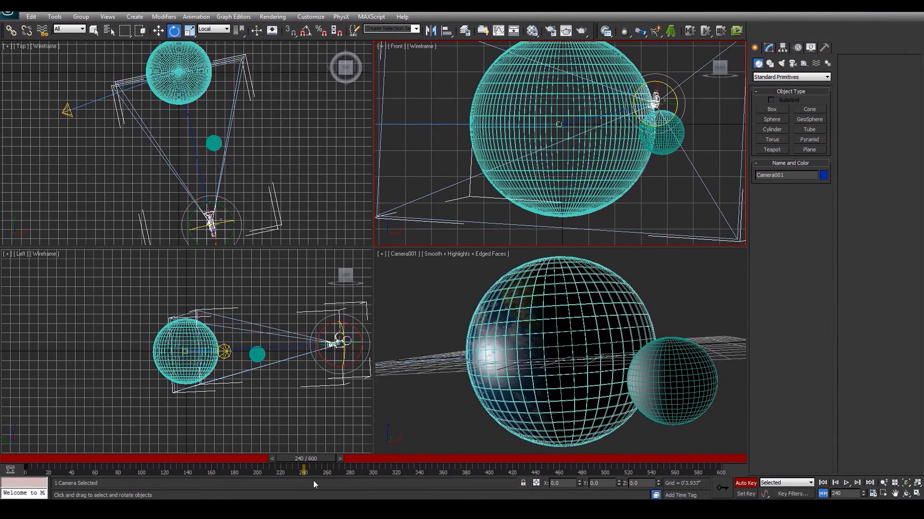
# Step: Scrub back to about frame 213 to check the camera roll, and return to the key at frame 240
pyautogui.moveTo(322, 461); pyautogui.dragTo(303, 457)
pyautogui.press('e')
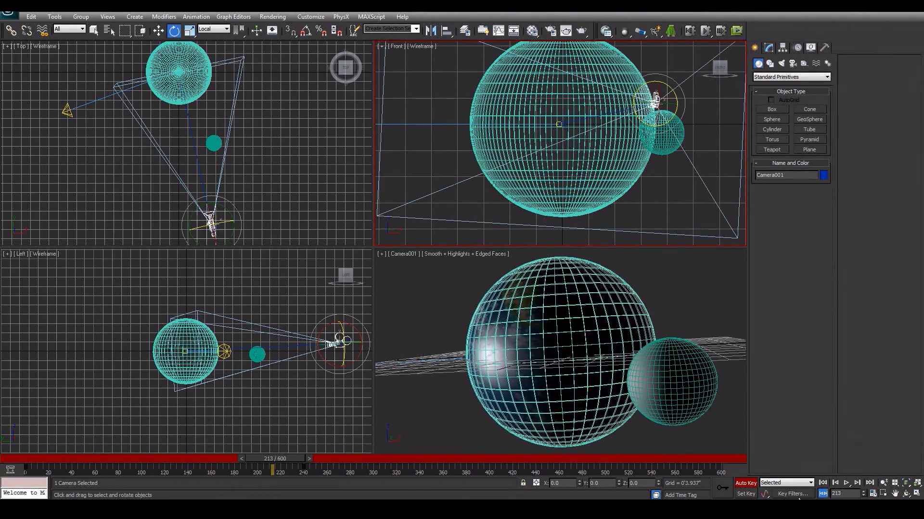
pyautogui.click(857, 484)
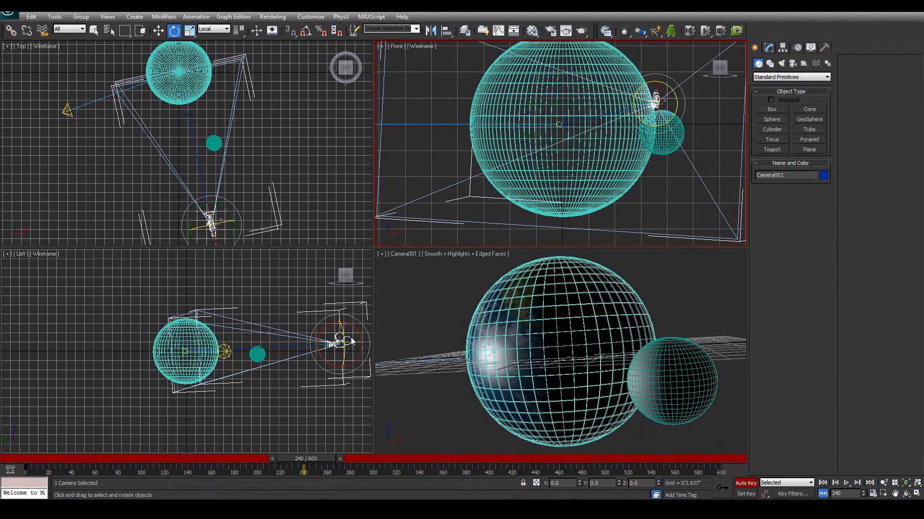
# Step: Go to frame 0 and move the camera close to the Earth in the Top view, to about X 0'5", Y -1'11.7"
pyautogui.click(406, 31)
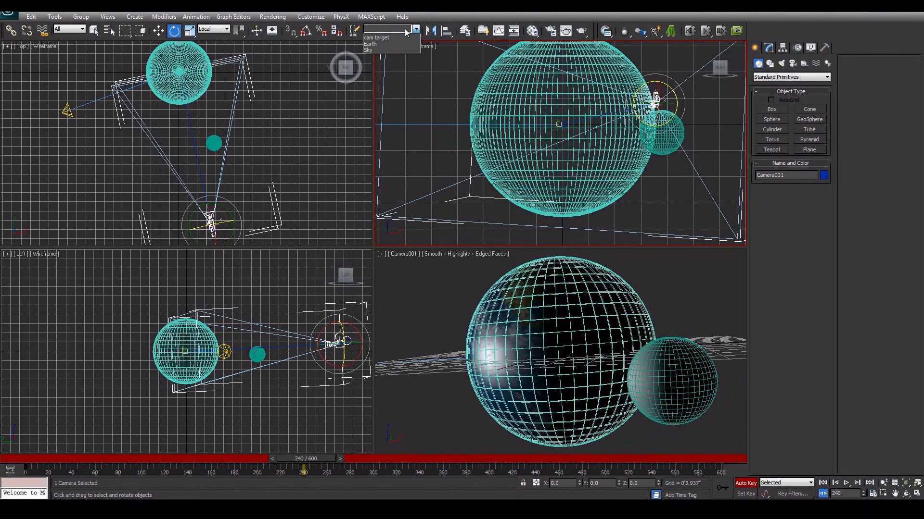
pyautogui.click(378, 38)
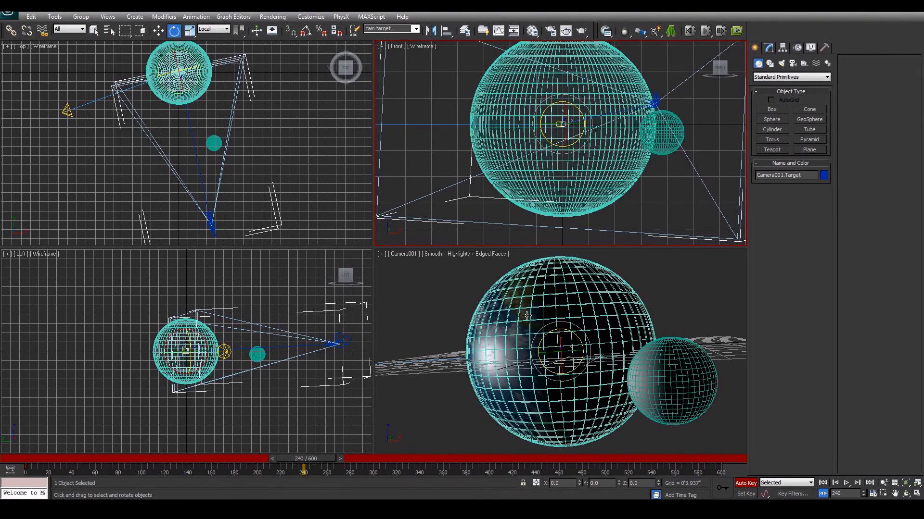
pyautogui.moveTo(295, 458); pyautogui.dragTo(37, 458)
pyautogui.click(210, 222)
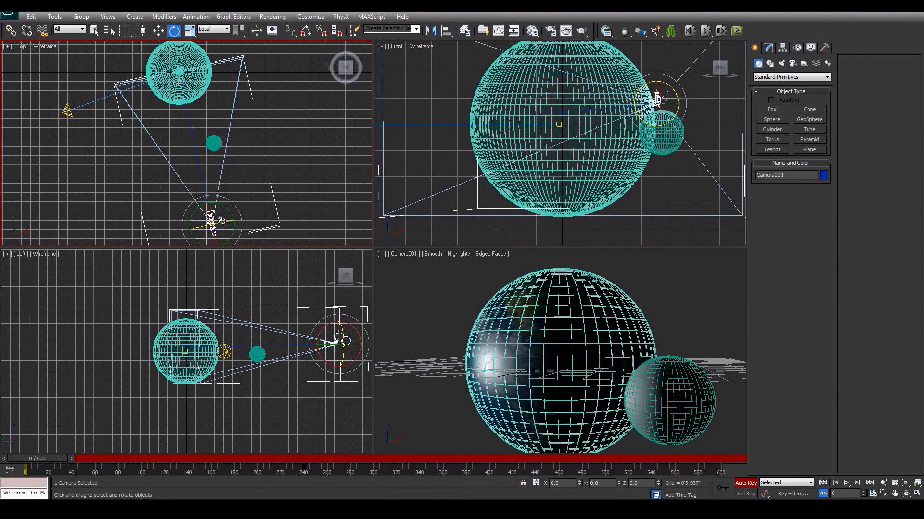
pyautogui.press('w')
pyautogui.moveTo(219, 220); pyautogui.dragTo(202, 124)
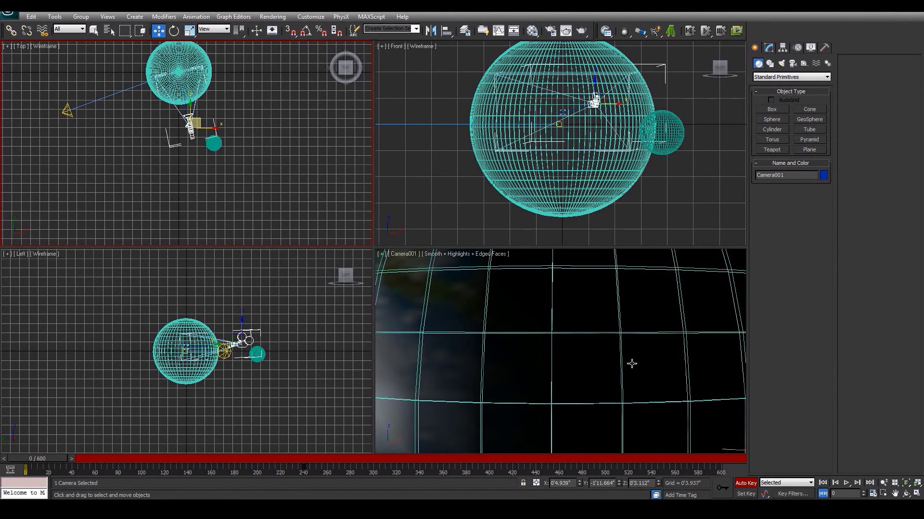
# Step: Select the cam target selection set and raise the target in the Camera001 view at frame 0
pyautogui.click(414, 29)
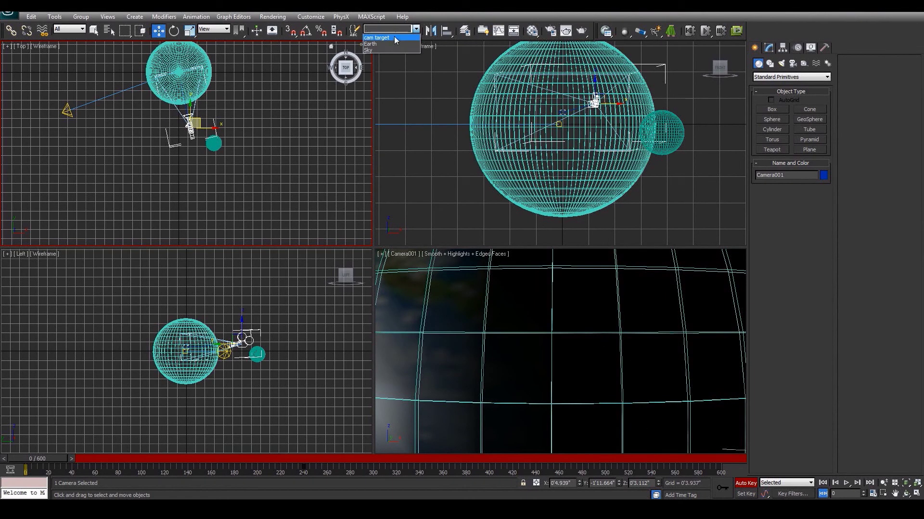
pyautogui.click(392, 38)
pyautogui.rightClick(541, 316)
pyautogui.moveTo(559, 330); pyautogui.dragTo(560, 210)
# Step: Go to frame 600 and pull the camera farther from the Earth in the Top view, about -2.7" in X and -4.4" in Y
pyautogui.moveTo(33, 459); pyautogui.dragTo(713, 403)
pyautogui.press('w')
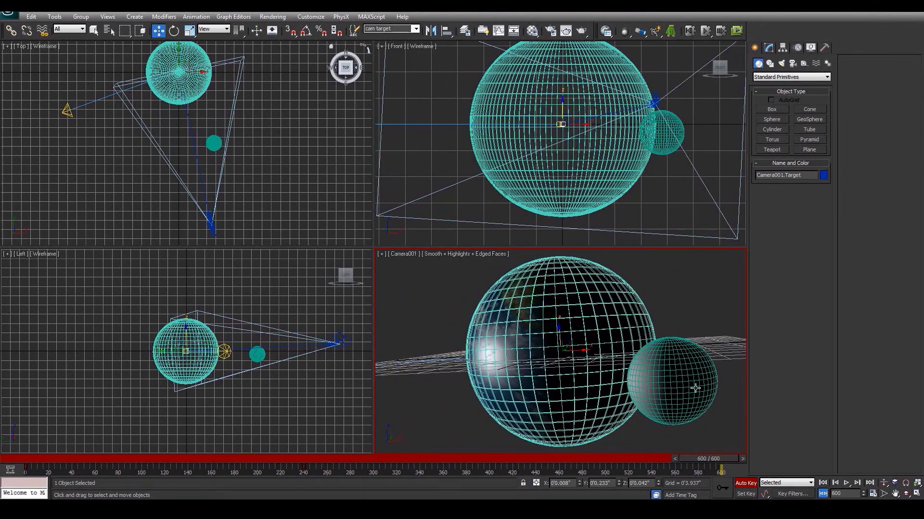
pyautogui.moveTo(221, 221); pyautogui.dragTo(231, 190, button='middle')
pyautogui.click(230, 190)
pyautogui.moveTo(231, 191); pyautogui.dragTo(224, 201)
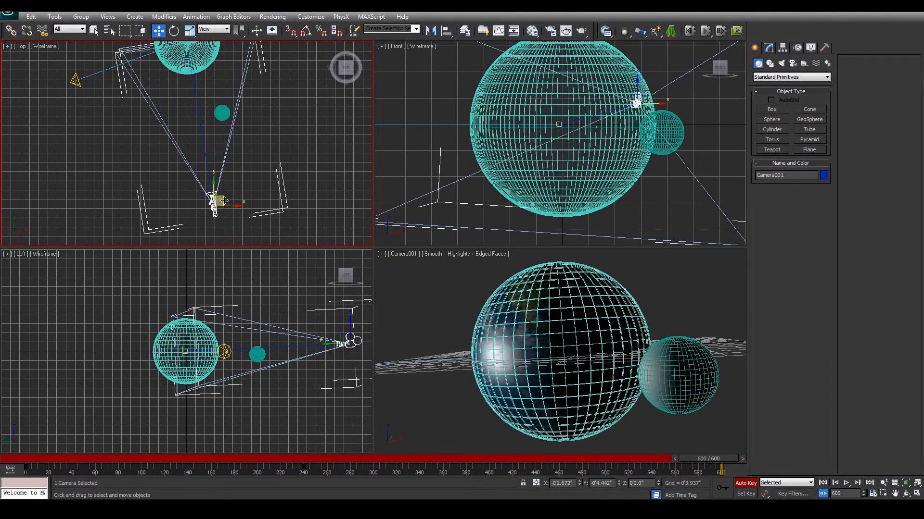
# Step: Roll the camera further in the Front view at frame 600, and scrub back to frame 169 to check the motion
pyautogui.press('e')
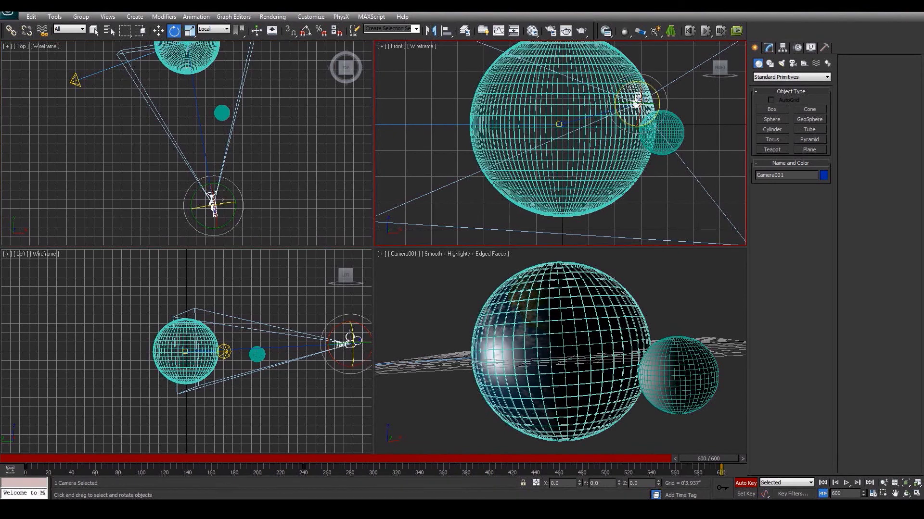
pyautogui.moveTo(624, 84); pyautogui.dragTo(620, 86)
pyautogui.moveTo(717, 460); pyautogui.dragTo(553, 411)
pyautogui.moveTo(675, 458); pyautogui.dragTo(226, 459)
pyautogui.press('e')
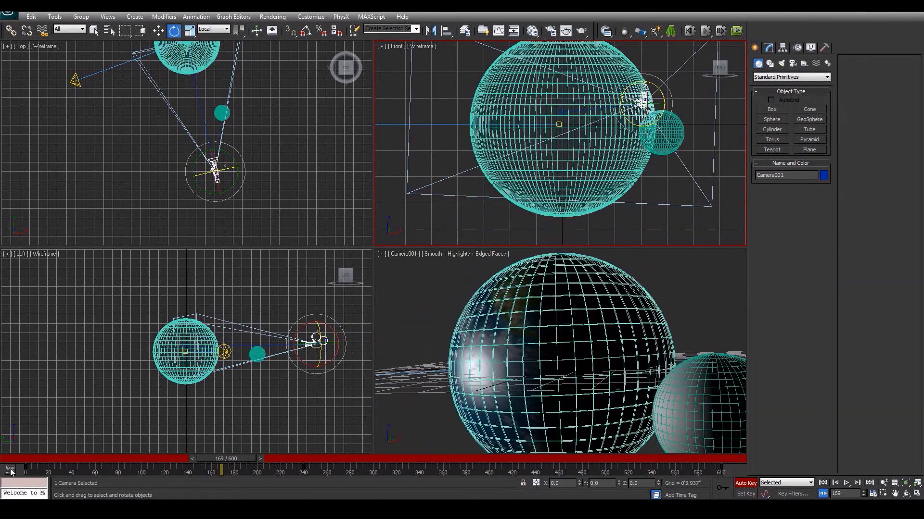
# Step: Open the Mini Curve Editor, enlarge it and show only Camera001's Roll Angle curve
pyautogui.click(9, 470)
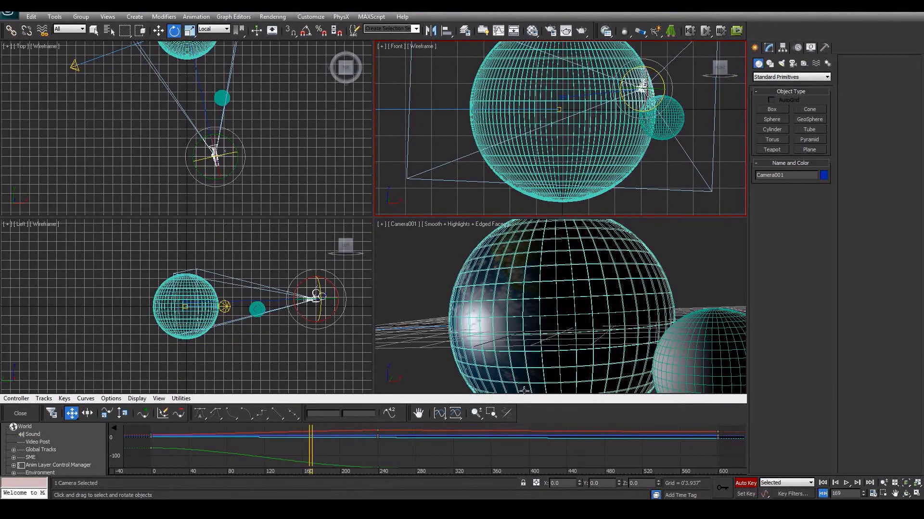
pyautogui.moveTo(532, 405); pyautogui.dragTo(298, 327)
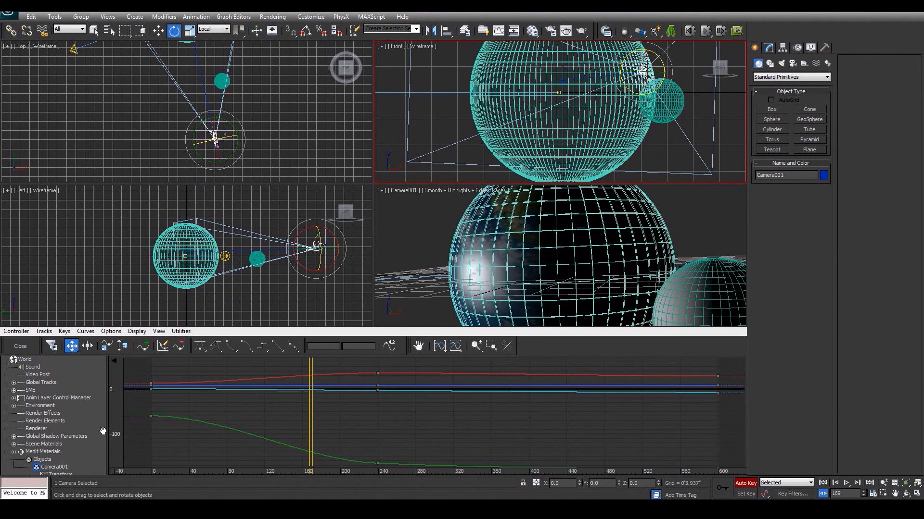
pyautogui.scroll(-3, 96, 450)
pyautogui.scroll(-2, 91, 453)
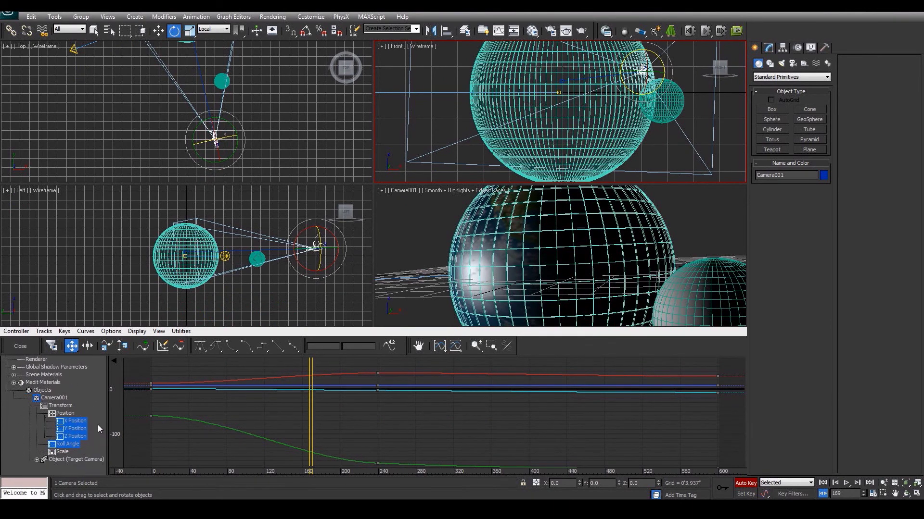
pyautogui.click(67, 437)
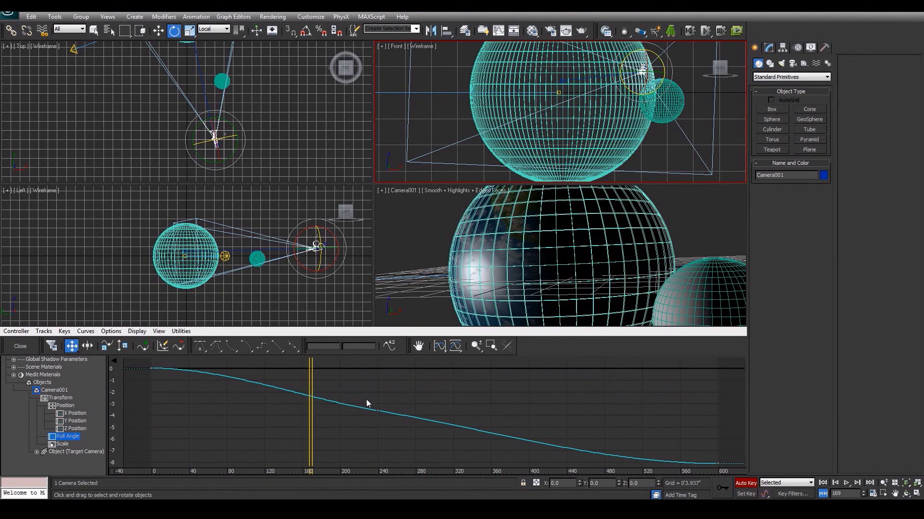
# Step: Delete the frame 240 key from the camera's Roll Angle curve and close the curve editor
pyautogui.moveTo(407, 431); pyautogui.dragTo(386, 420)
pyautogui.click(303, 401)
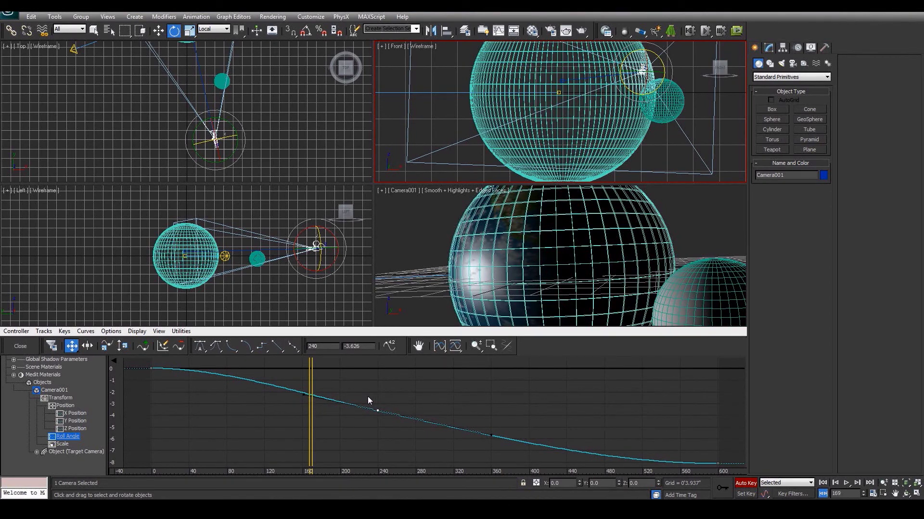
pyautogui.press('Delete')
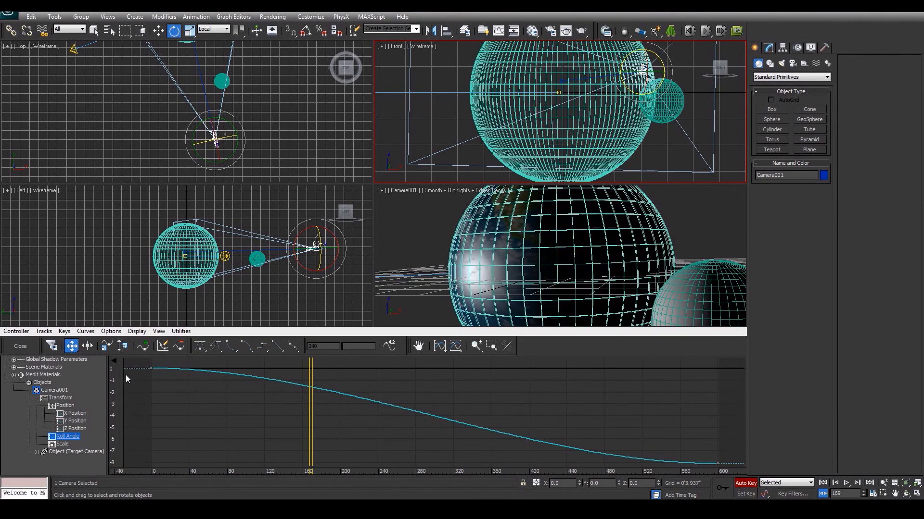
pyautogui.click(20, 346)
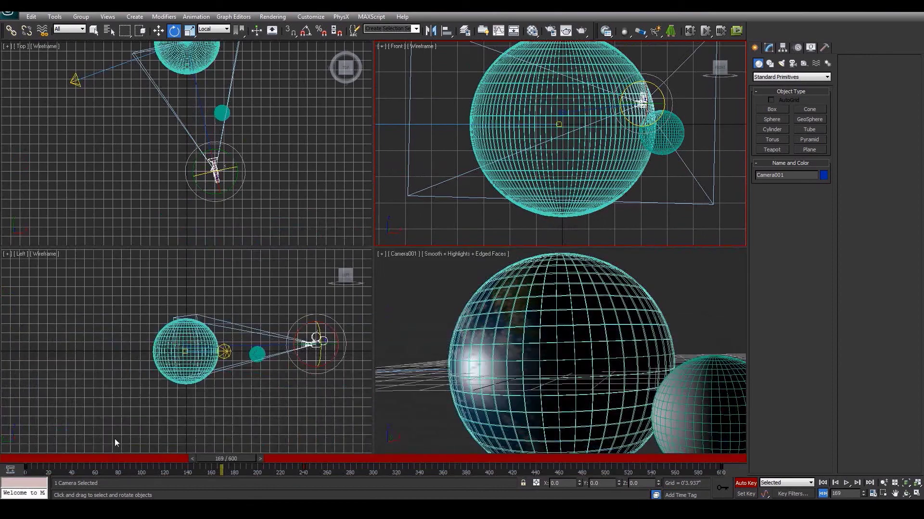
# Step: Scrub to frame 84, set the render view to Camera001, and test-render that single frame at 1280x720
pyautogui.moveTo(224, 460); pyautogui.dragTo(132, 369)
pyautogui.press('e')
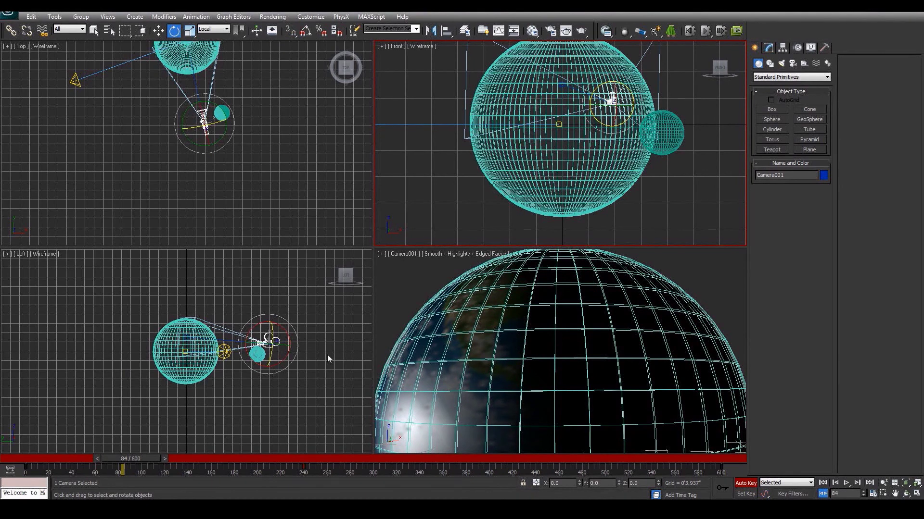
pyautogui.click(550, 32)
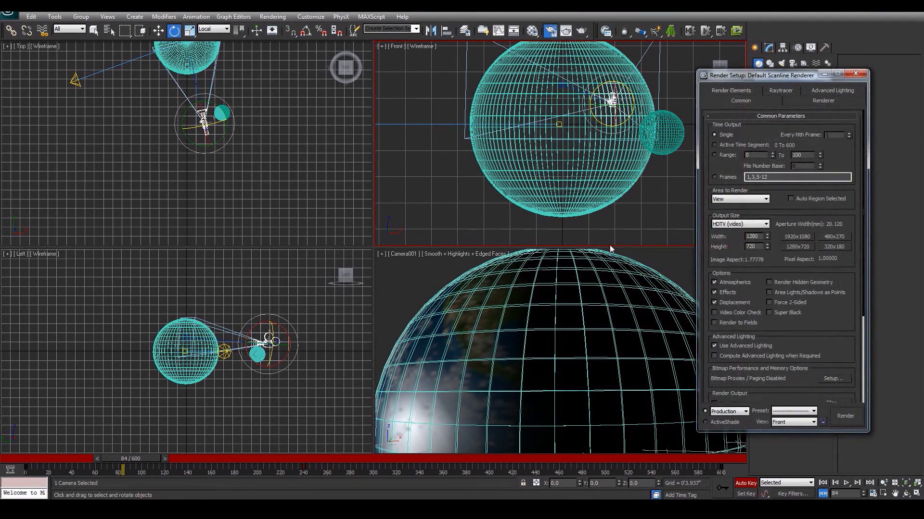
pyautogui.click(792, 422)
pyautogui.click(788, 448)
pyautogui.click(845, 417)
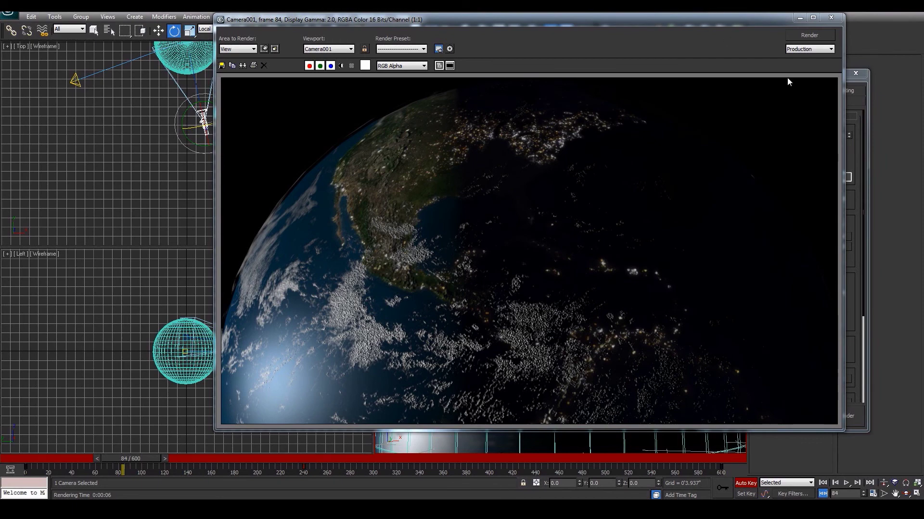
pyautogui.click(830, 17)
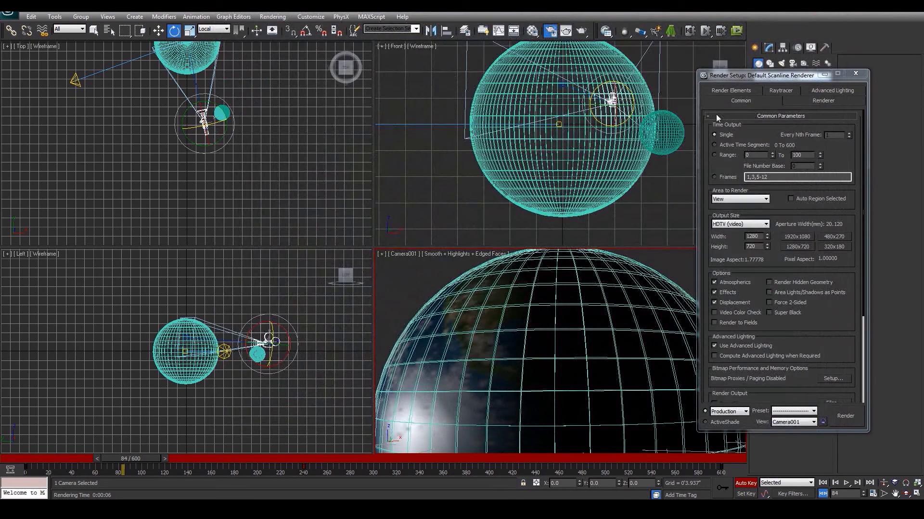
pyautogui.click(854, 73)
# Step: Go to frame 240 and test-render the Camera001 view
pyautogui.moveTo(142, 459); pyautogui.dragTo(316, 446)
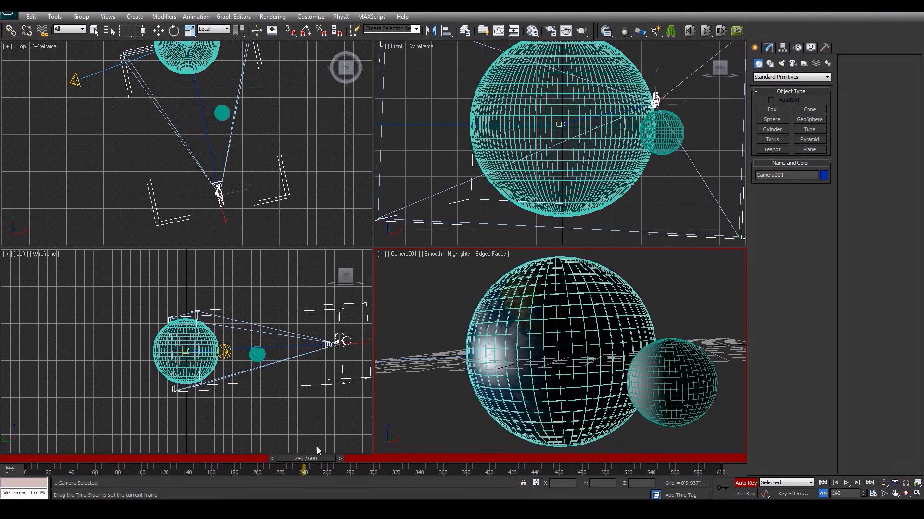
pyautogui.press('e')
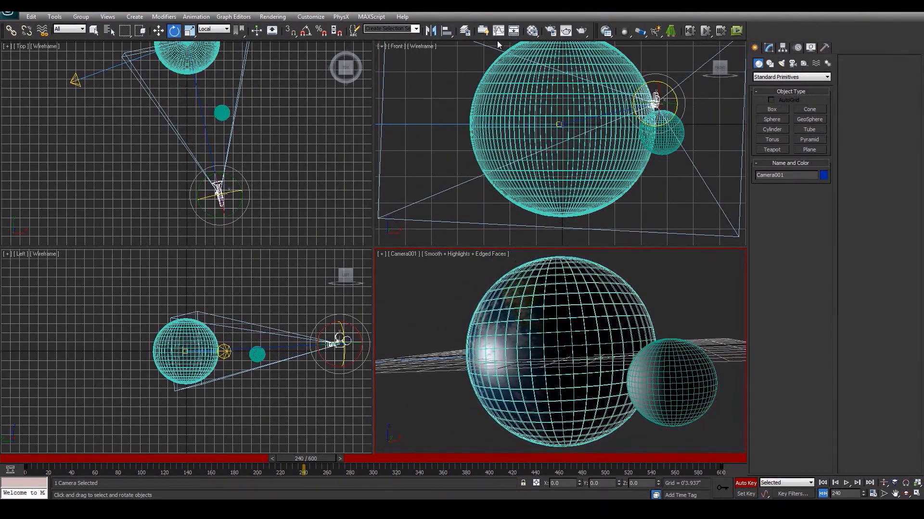
pyautogui.click(547, 32)
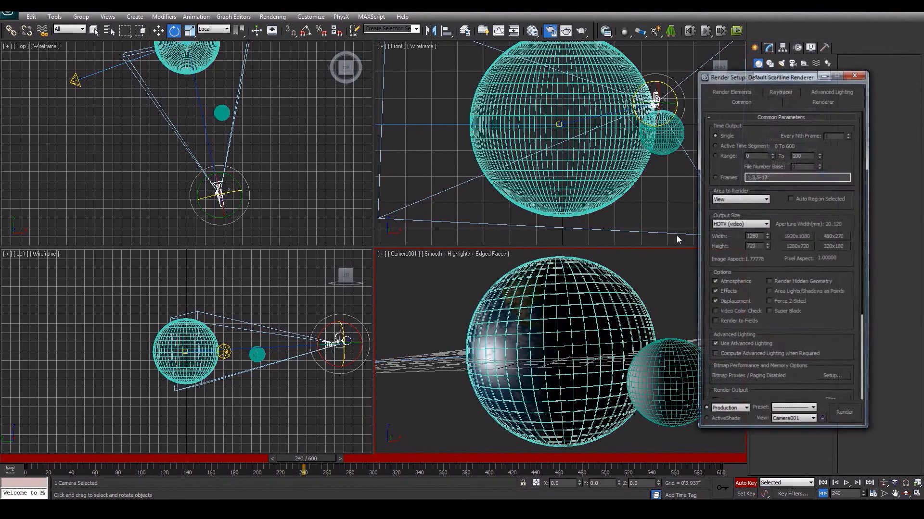
pyautogui.click(845, 417)
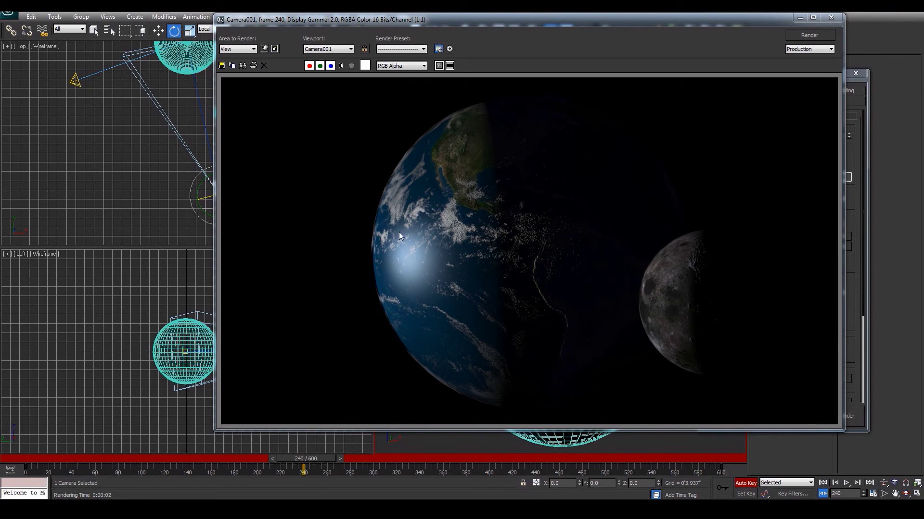
pyautogui.click(830, 18)
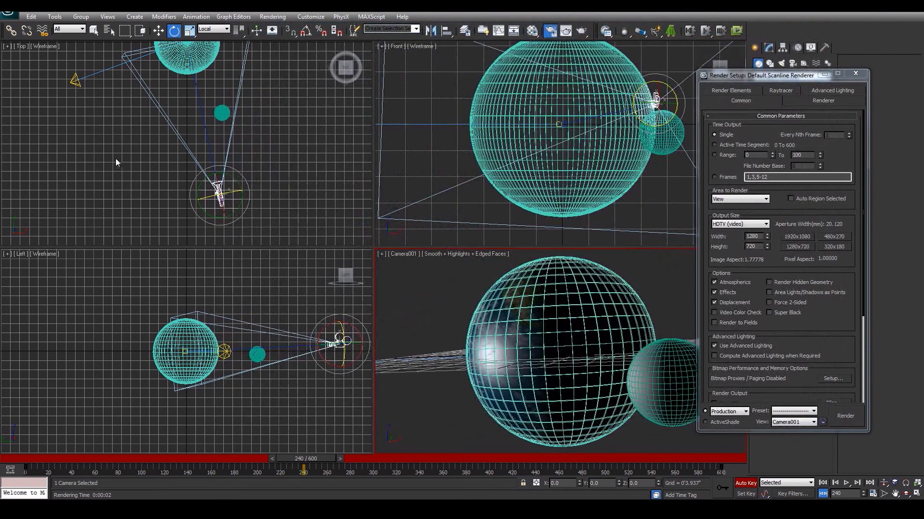
# Step: Move the spotlight farther from the Earth in the Top view, to about X -5'2", Y 0'8"
pyautogui.moveTo(76, 81); pyautogui.dragTo(144, 205, button='middle')
pyautogui.click(144, 204)
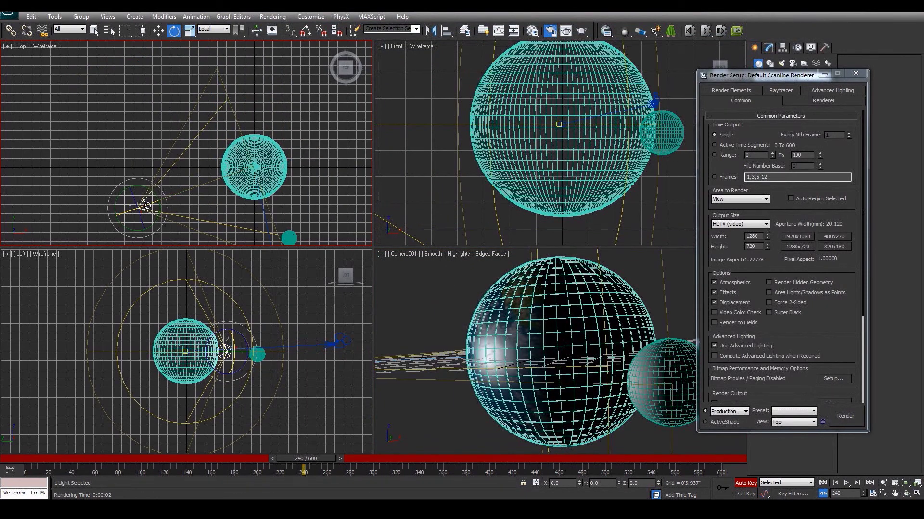
pyautogui.press('w')
pyautogui.moveTo(147, 201); pyautogui.dragTo(112, 143)
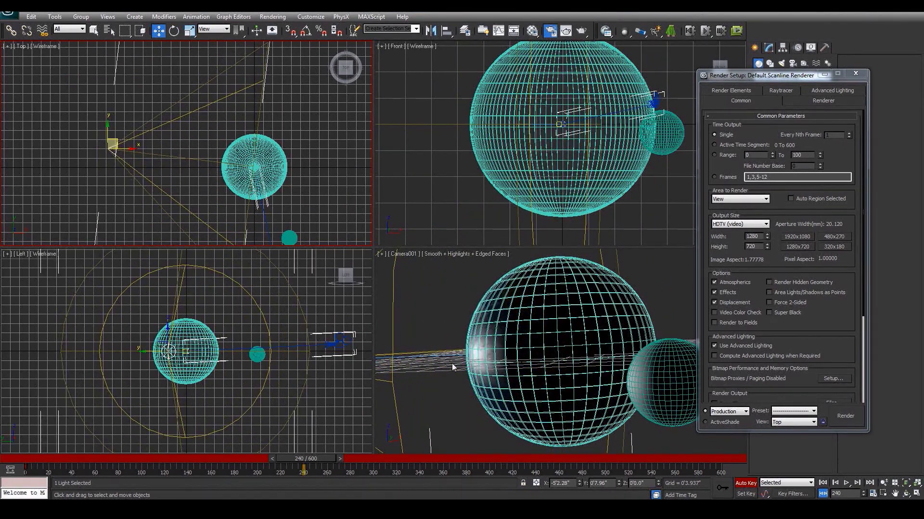
# Step: Select Spot001.Target by name and raise it in the Front view to about Z 0'4.7"
pyautogui.click(416, 29)
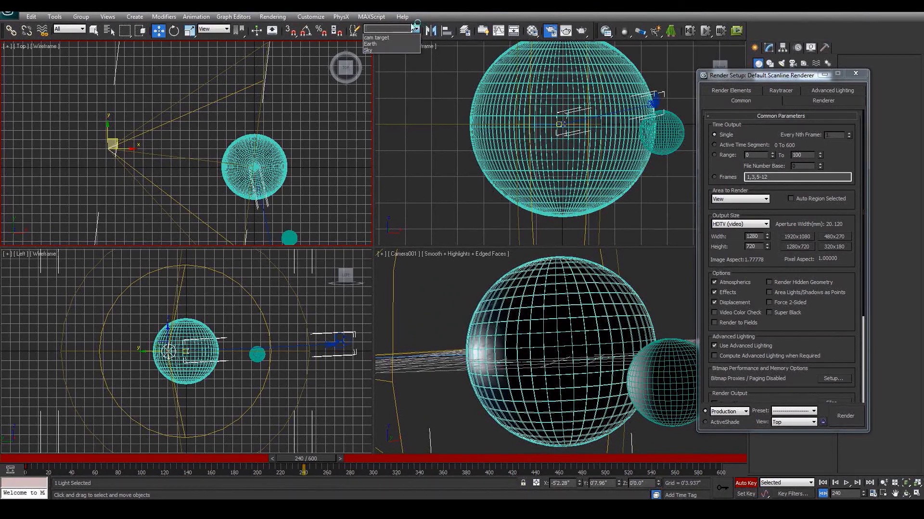
pyautogui.click(406, 29)
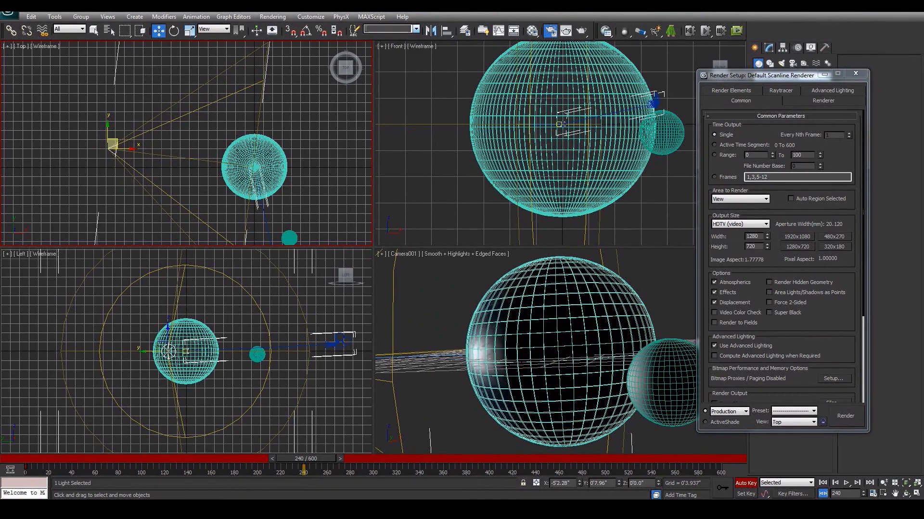
pyautogui.click(94, 32)
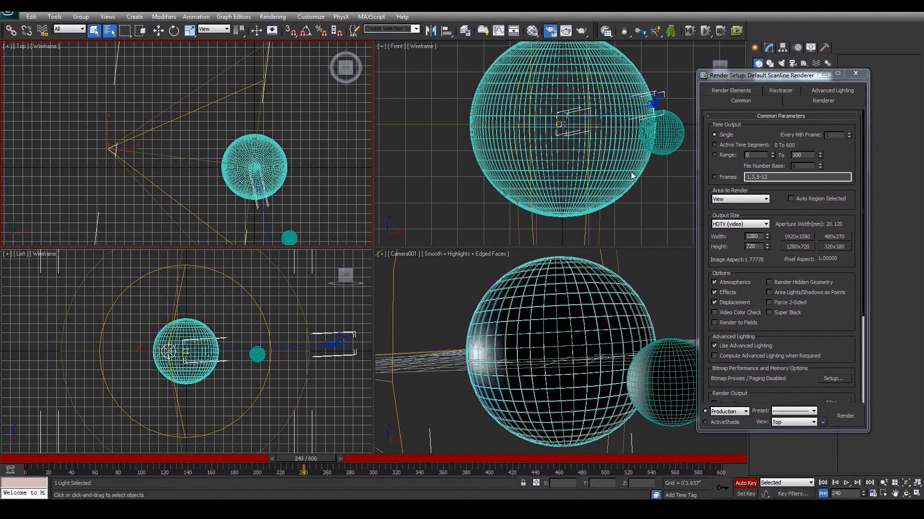
pyautogui.click(108, 31)
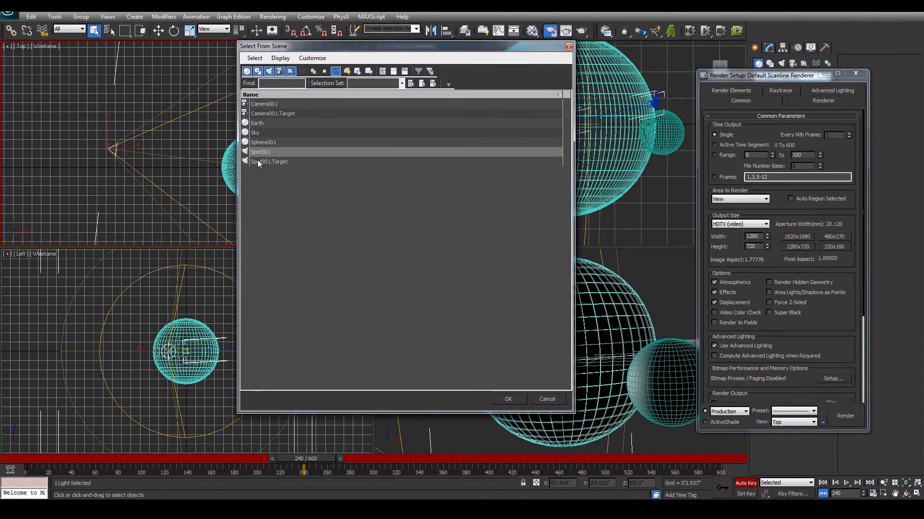
pyautogui.click(258, 162)
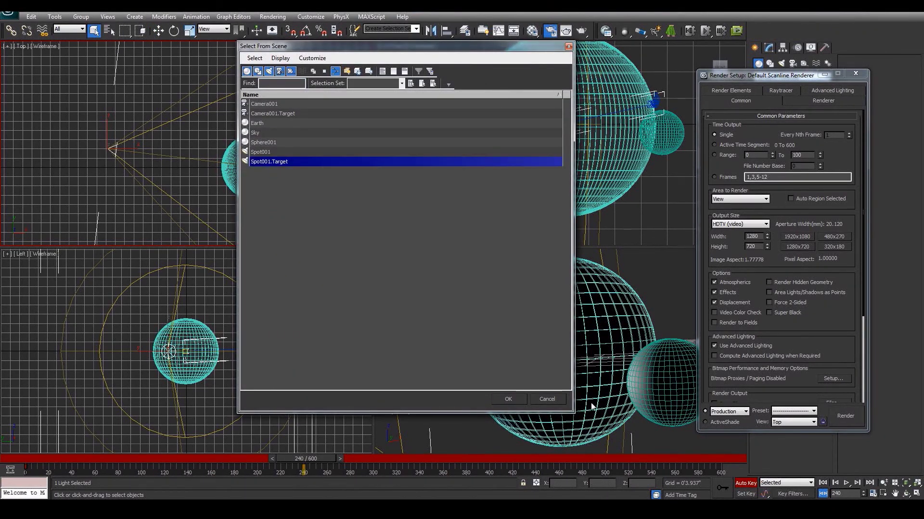
pyautogui.click(509, 400)
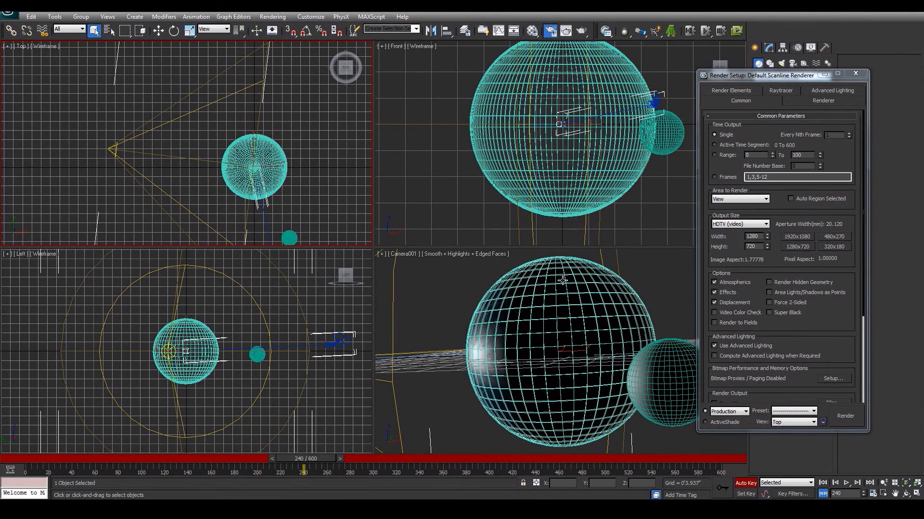
pyautogui.press('w')
pyautogui.moveTo(558, 111); pyautogui.dragTo(558, 79)
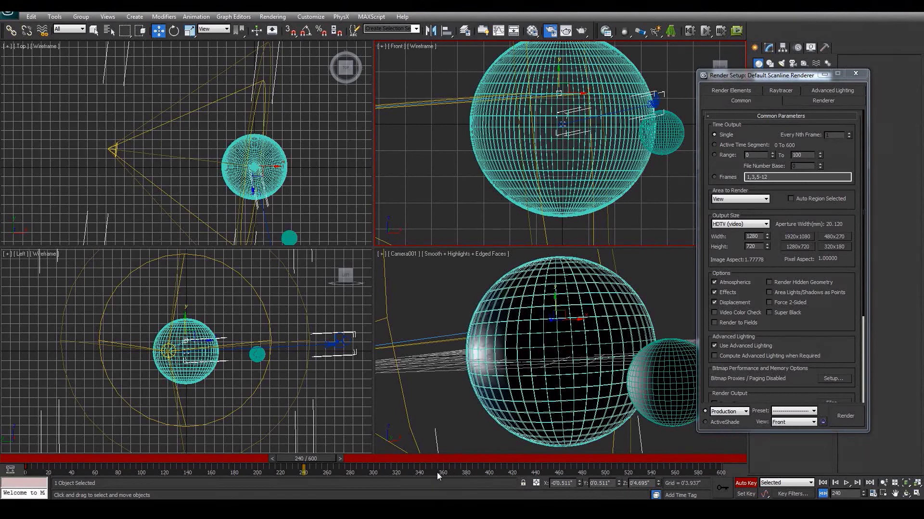
# Step: With Auto Key off, delete Spot001.Target's key at frame 240 and raise the target to about Z 0'6.3"
pyautogui.click(746, 483)
pyautogui.moveTo(334, 464); pyautogui.dragTo(220, 478)
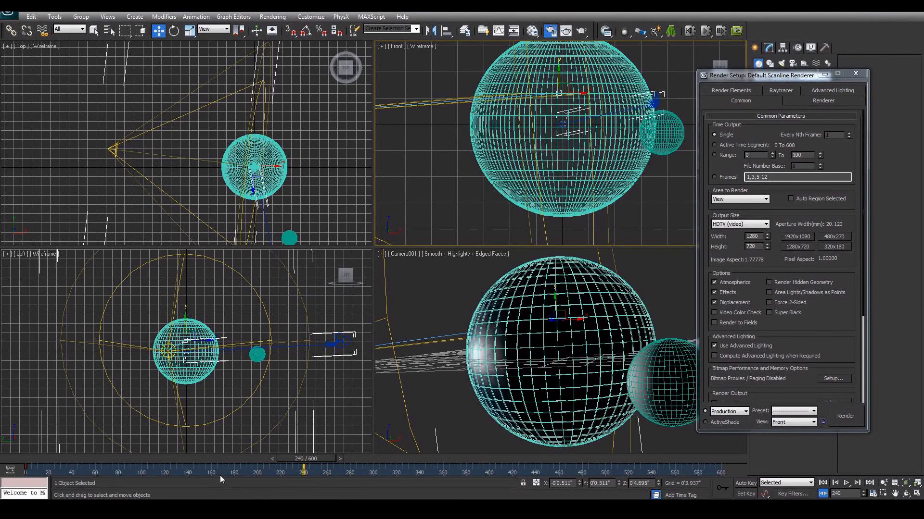
pyautogui.press('Delete')
pyautogui.moveTo(559, 330); pyautogui.dragTo(550, 288)
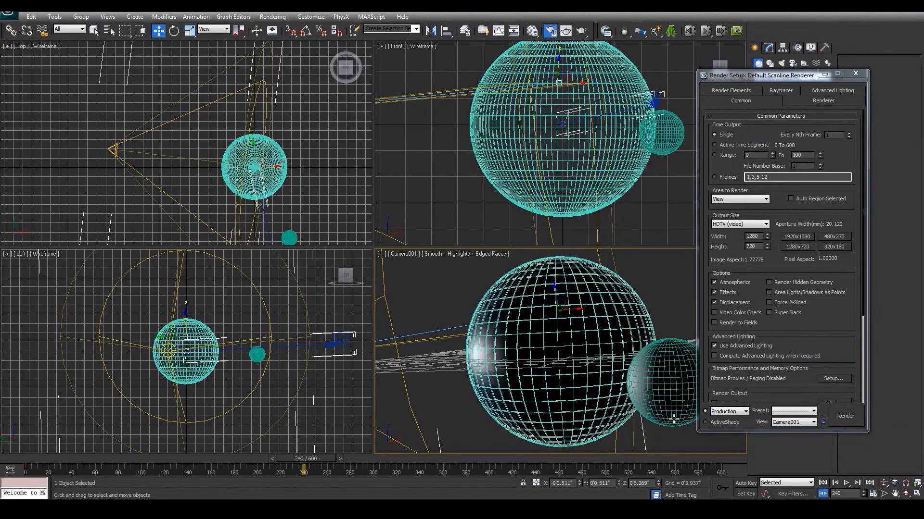
# Step: Scrub to frame 247, set the render view to Camera001, and test-render that frame
pyautogui.moveTo(325, 452); pyautogui.dragTo(212, 455)
pyautogui.moveTo(51, 452); pyautogui.dragTo(324, 457)
pyautogui.press('w')
pyautogui.click(813, 422)
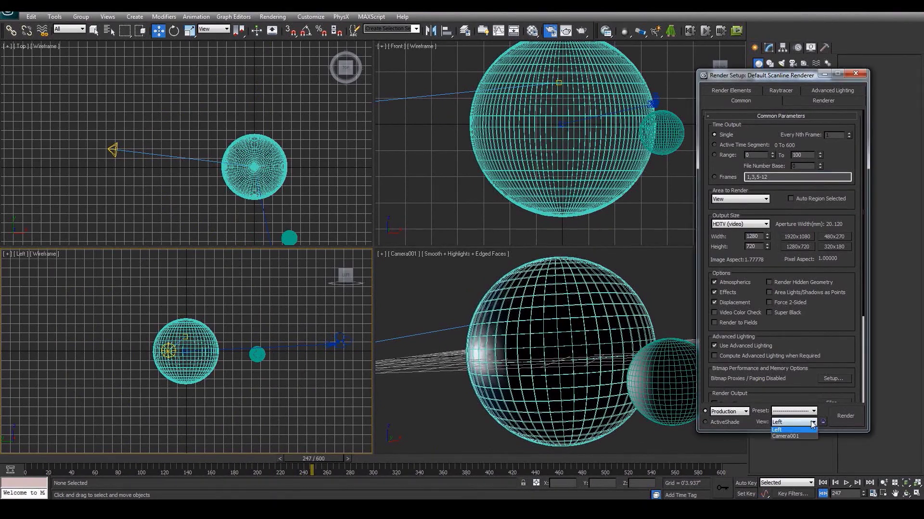
pyautogui.click(793, 450)
pyautogui.click(838, 418)
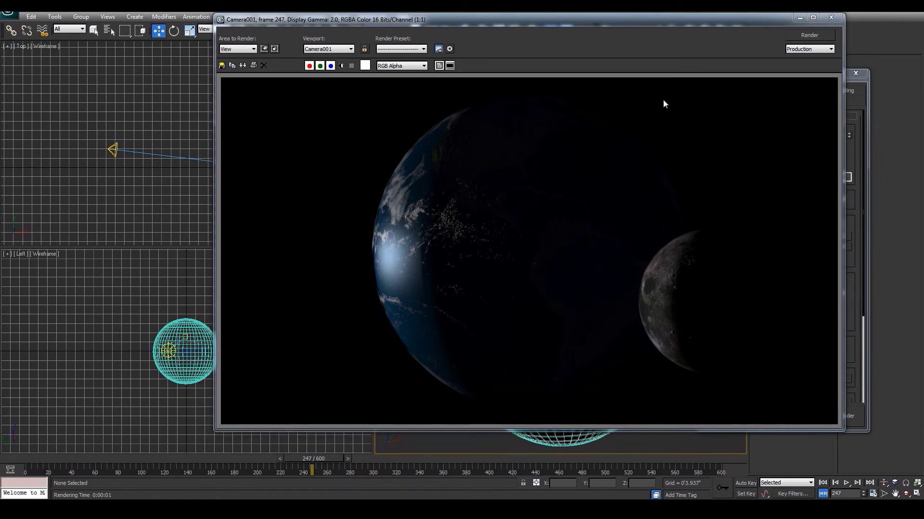
pyautogui.click(831, 18)
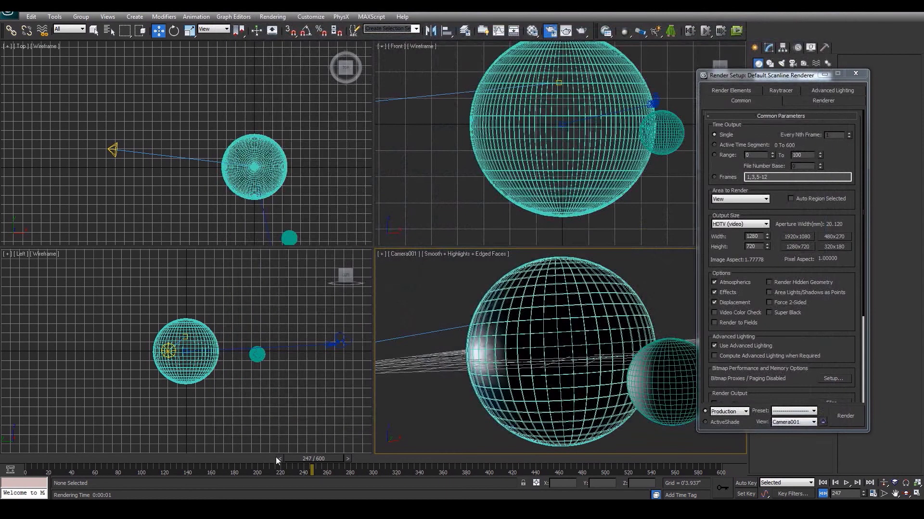
# Step: Go to frame 32 and test-render the Camera001 view
pyautogui.moveTo(318, 458); pyautogui.dragTo(80, 459)
pyautogui.click(843, 417)
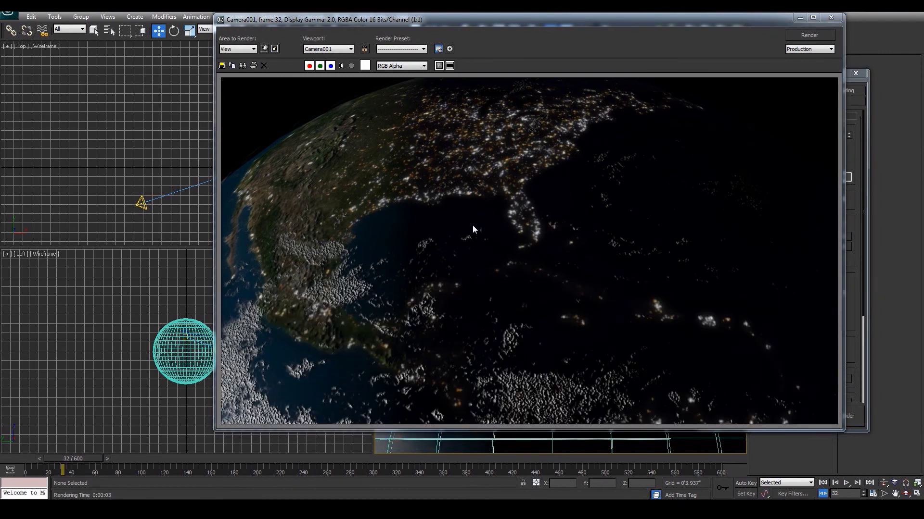
pyautogui.click(831, 17)
# Step: Select the Earth's two spheres and, with Auto Key on at frame 600, rotate them about 10 degrees around their vertical axis
pyautogui.moveTo(64, 460); pyautogui.dragTo(391, 446)
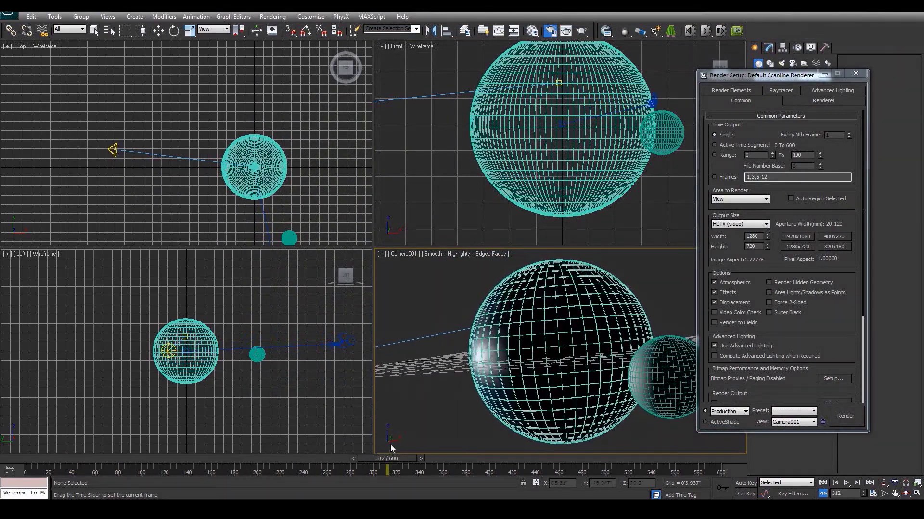
pyautogui.press('w')
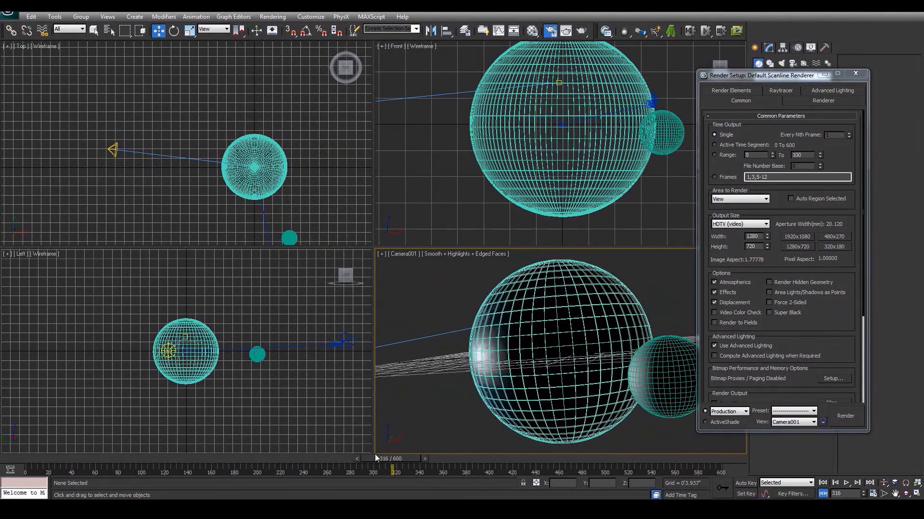
pyautogui.click(500, 295)
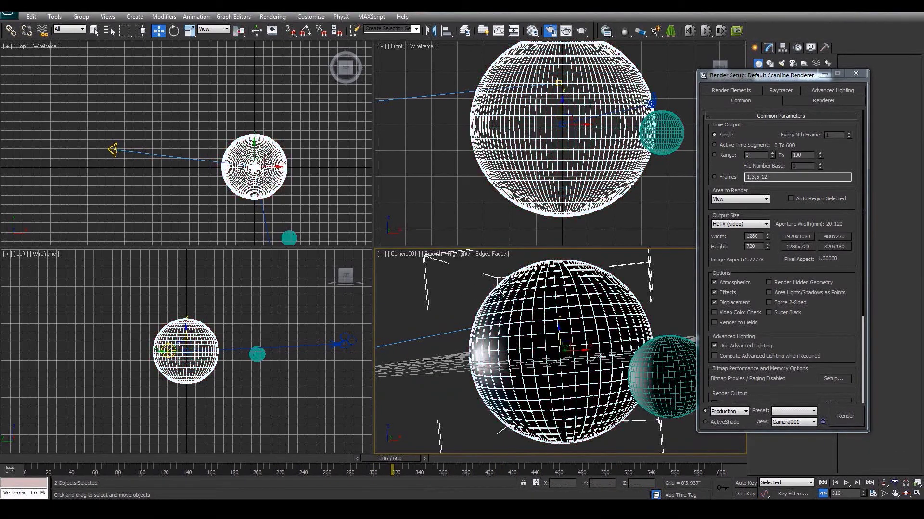
pyautogui.moveTo(394, 460); pyautogui.dragTo(710, 452)
pyautogui.click(746, 483)
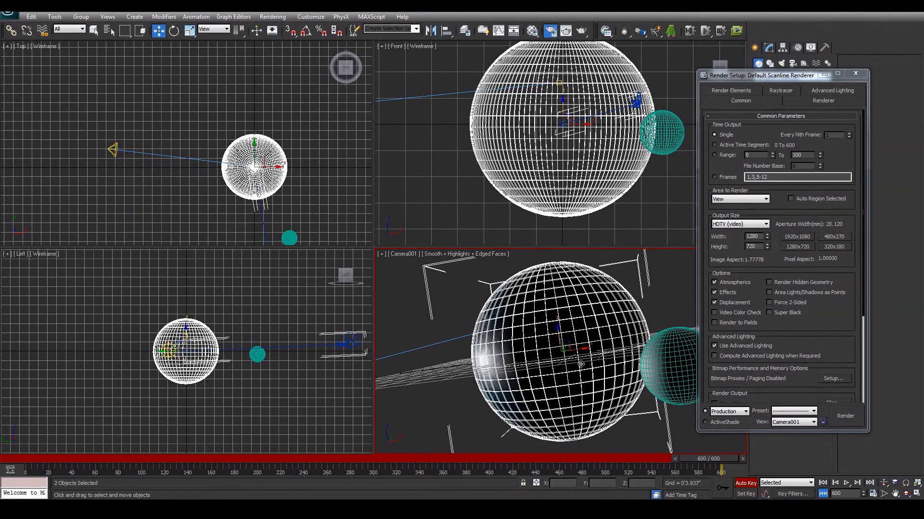
pyautogui.press('e')
pyautogui.moveTo(566, 351); pyautogui.dragTo(577, 346)
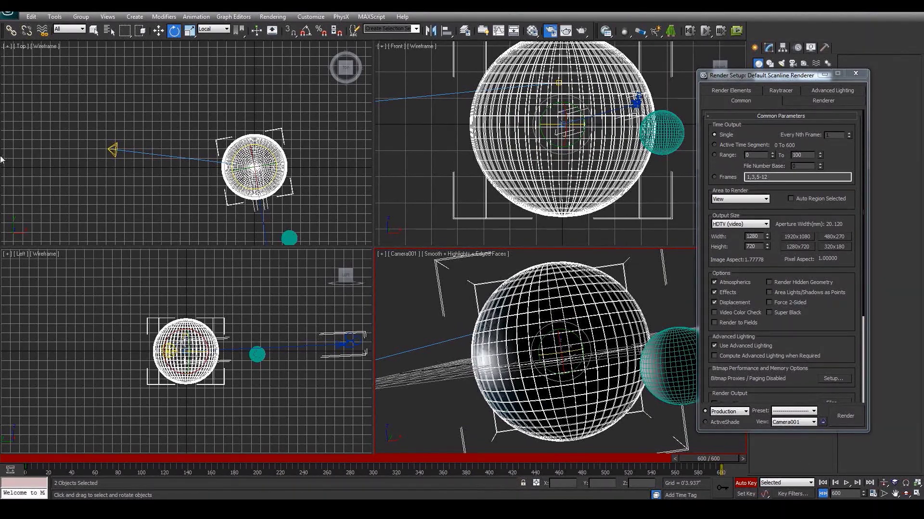
pyautogui.moveTo(706, 458); pyautogui.dragTo(560, 458)
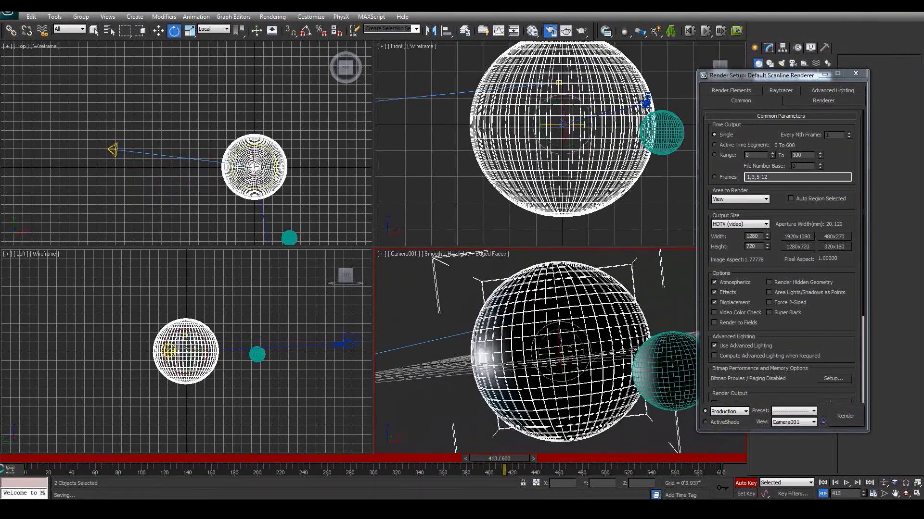
# Step: Give all of the Earth's rotation keys linear tangents so the spin runs at constant speed
pyautogui.click(9, 469)
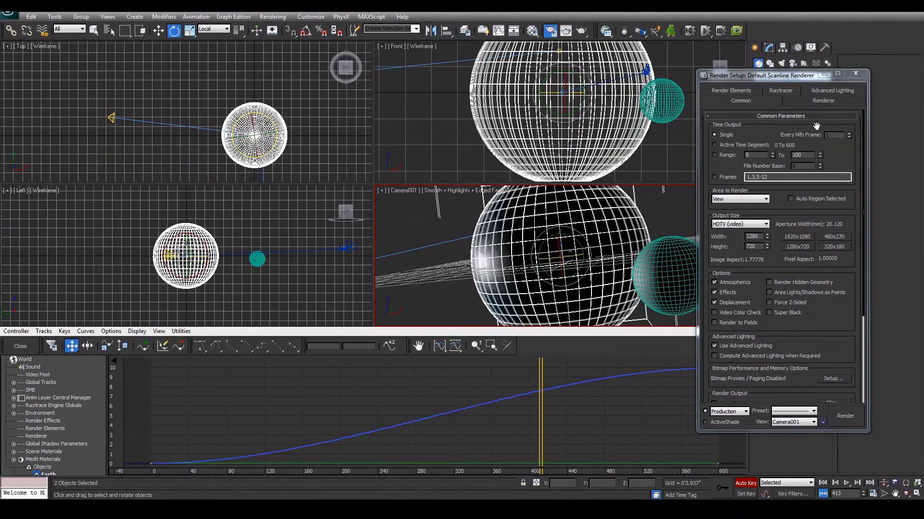
pyautogui.click(855, 74)
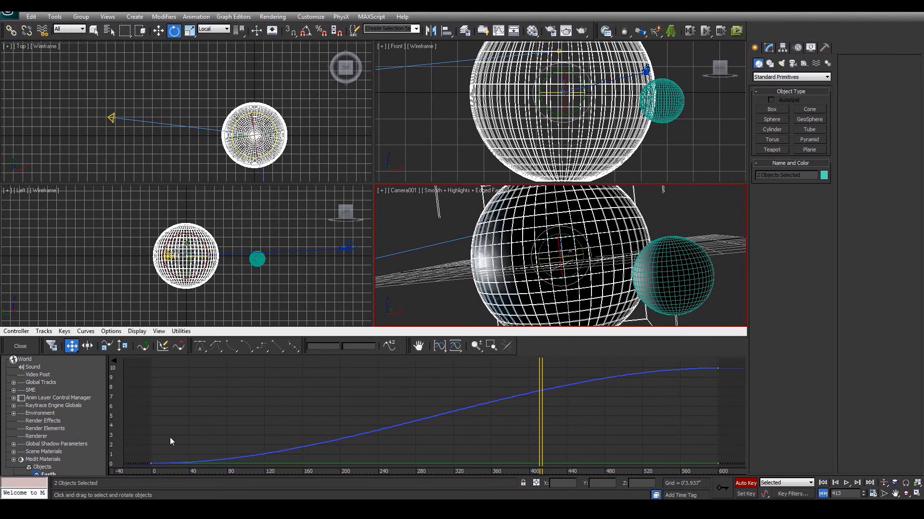
pyautogui.hotkey('ctrl', 'a')
pyautogui.click(278, 346)
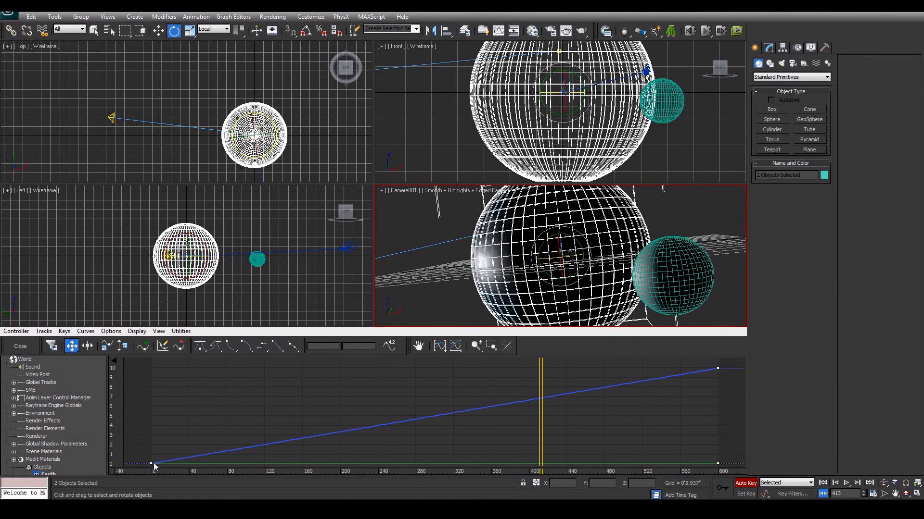
pyautogui.click(21, 346)
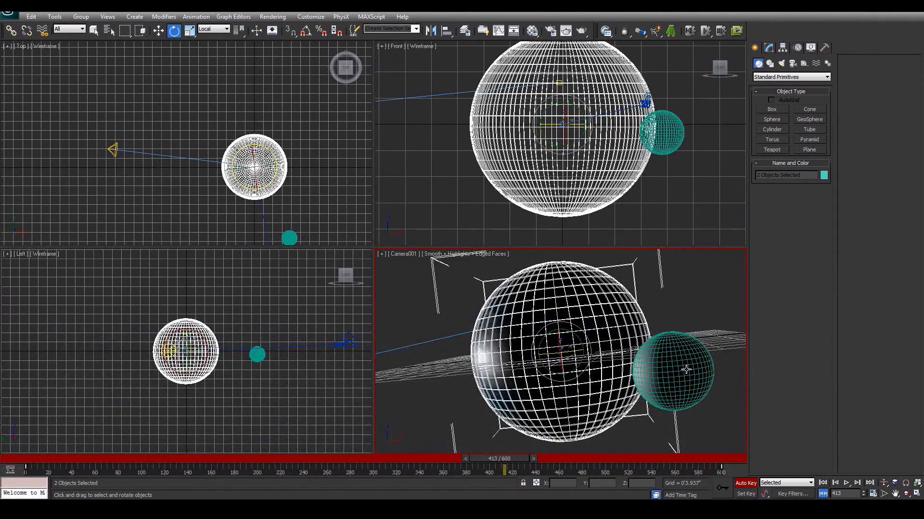
# Step: Rotate the moon slightly around its vertical axis at frame 396 and shift the resulting key to frame 600
pyautogui.click(683, 369)
pyautogui.moveTo(511, 458); pyautogui.dragTo(489, 432)
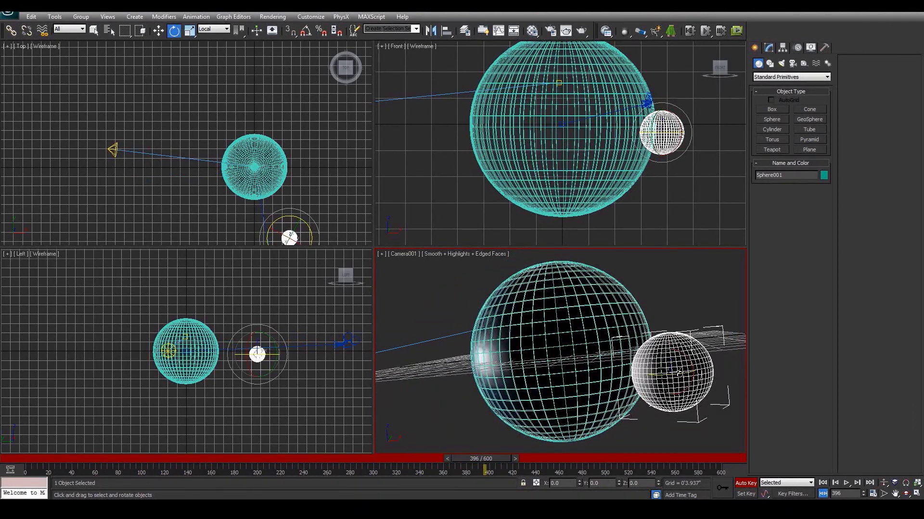
pyautogui.moveTo(686, 373); pyautogui.dragTo(665, 376)
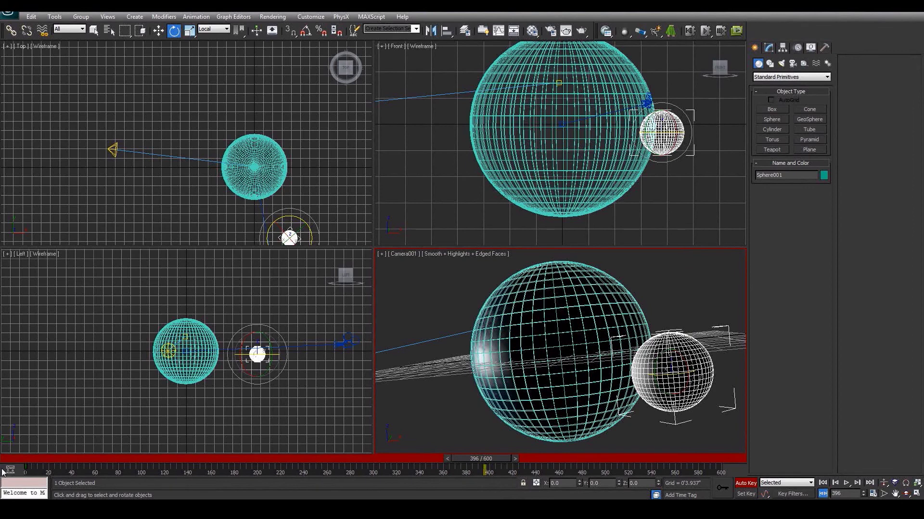
pyautogui.moveTo(487, 470); pyautogui.dragTo(720, 467)
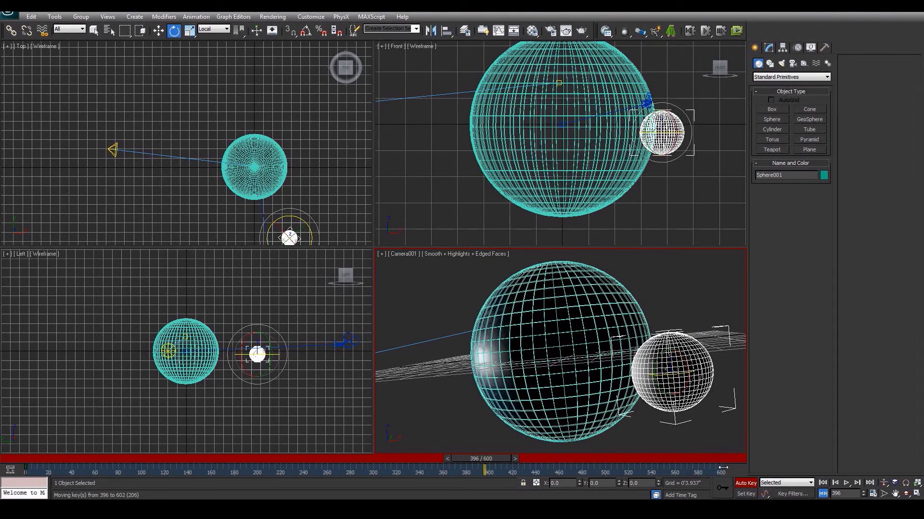
pyautogui.moveTo(721, 467); pyautogui.dragTo(721, 467)
pyautogui.moveTo(490, 460); pyautogui.dragTo(729, 460)
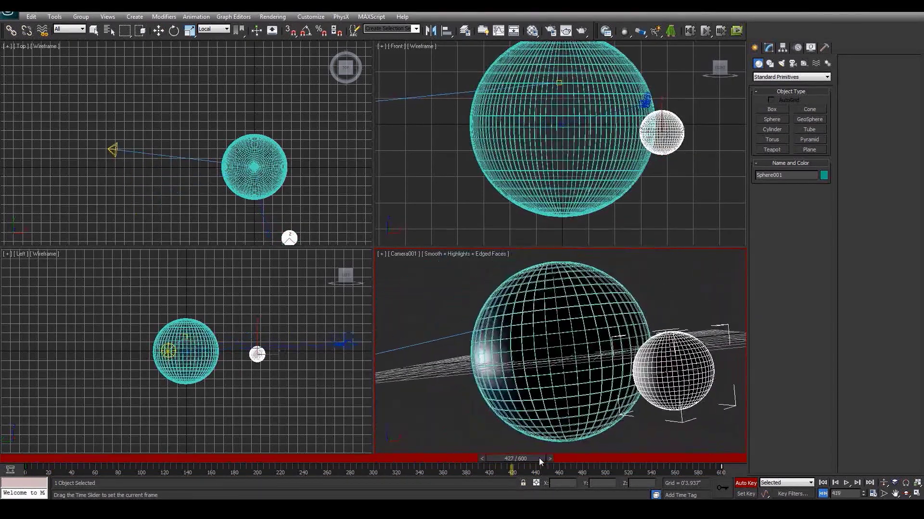
pyautogui.press('e')
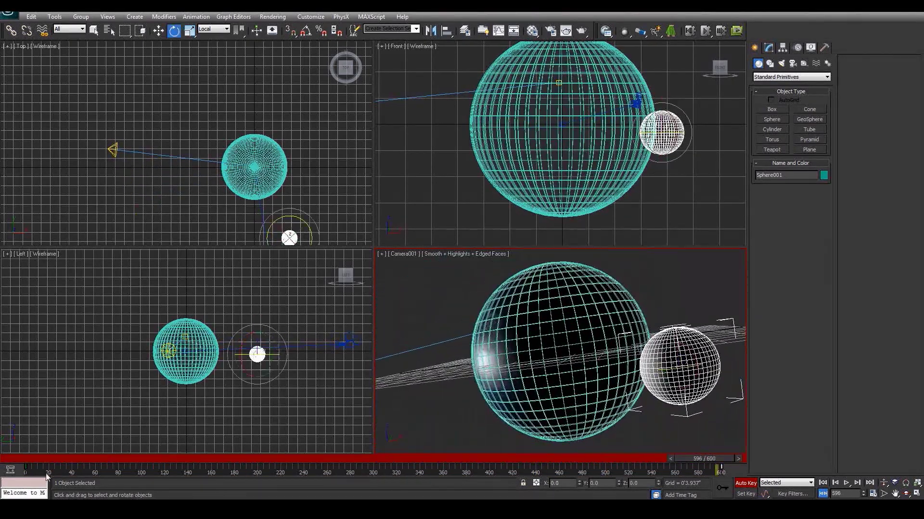
# Step: Set the moon's rotation keys to linear tangents and scrub the timeline to check its spin
pyautogui.click(10, 470)
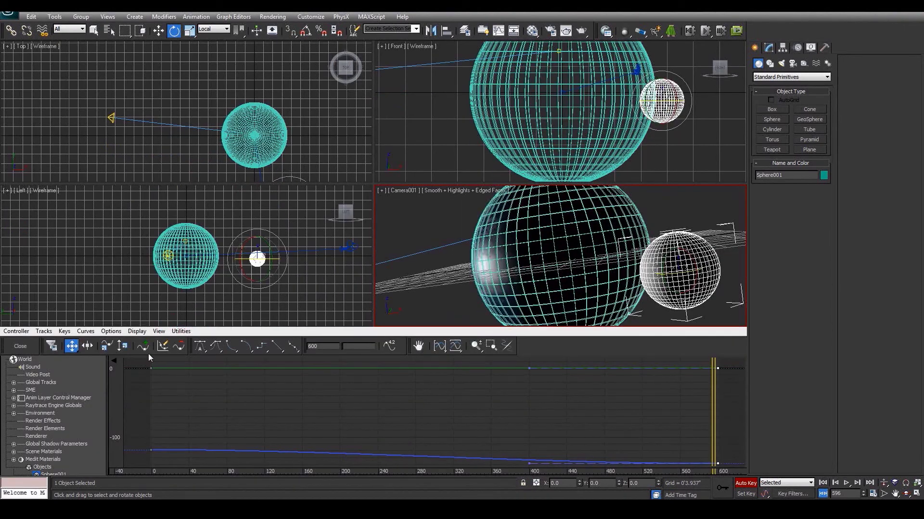
pyautogui.press('Delete')
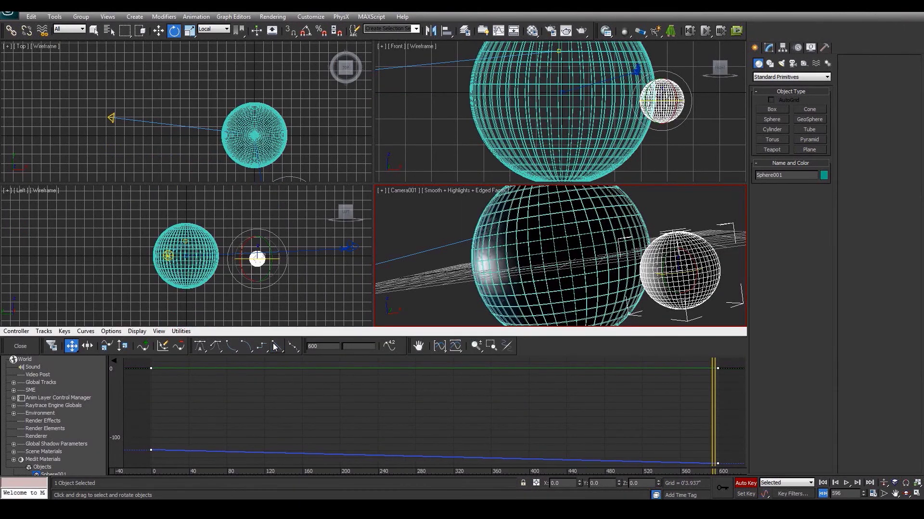
pyautogui.click(20, 346)
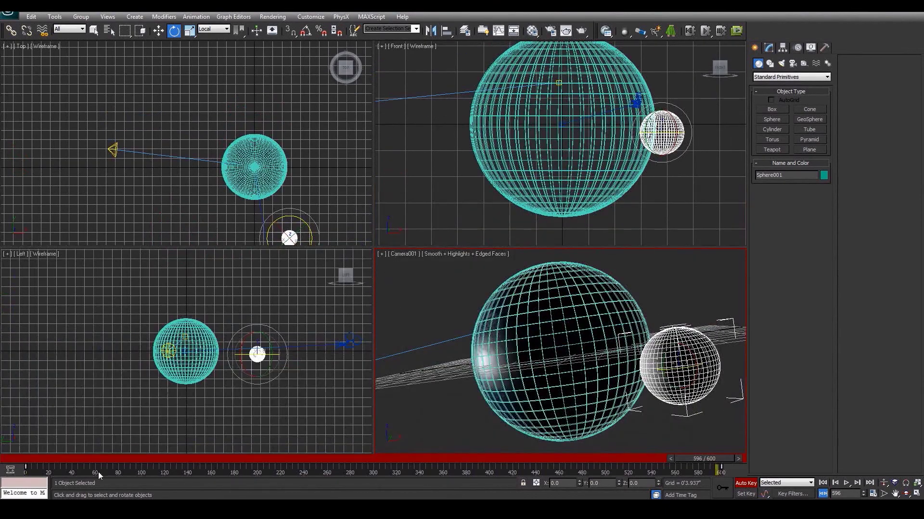
pyautogui.moveTo(671, 459); pyautogui.dragTo(169, 385)
pyautogui.press('e')
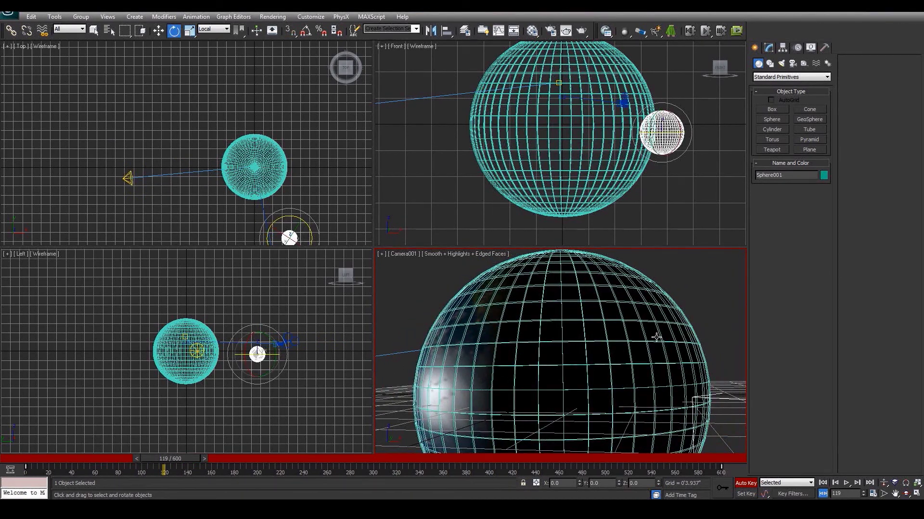
pyautogui.moveTo(175, 462); pyautogui.dragTo(515, 463)
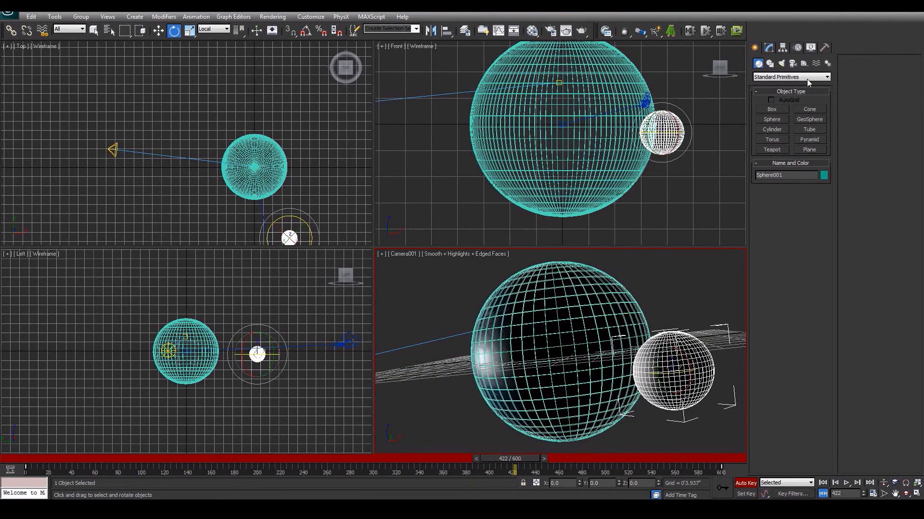
# Step: Create a Point helper with the Cross display in the Top view, between the spotlight and the Earth and above the light's beam
pyautogui.click(803, 63)
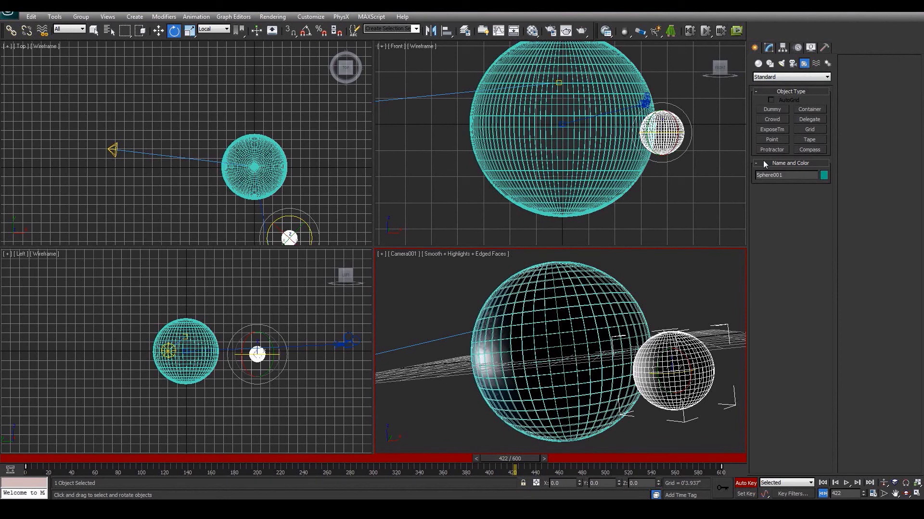
pyautogui.click(772, 139)
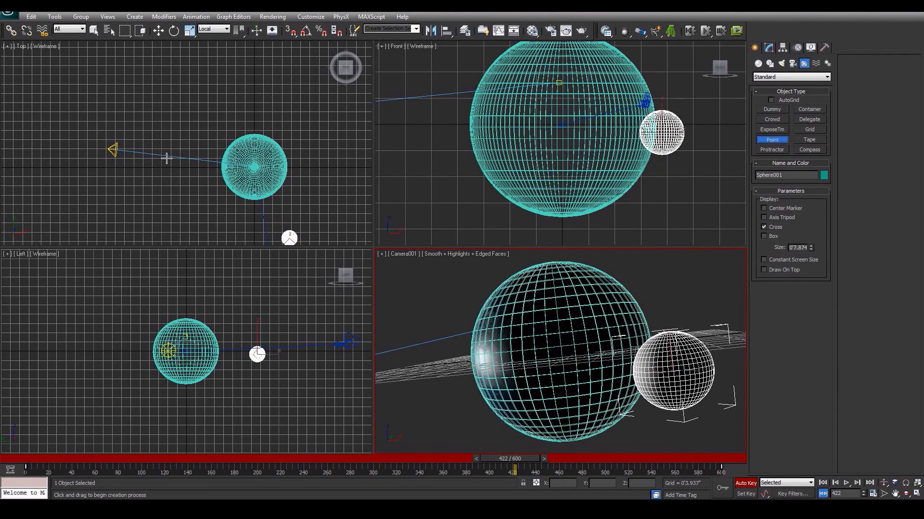
pyautogui.click(170, 102)
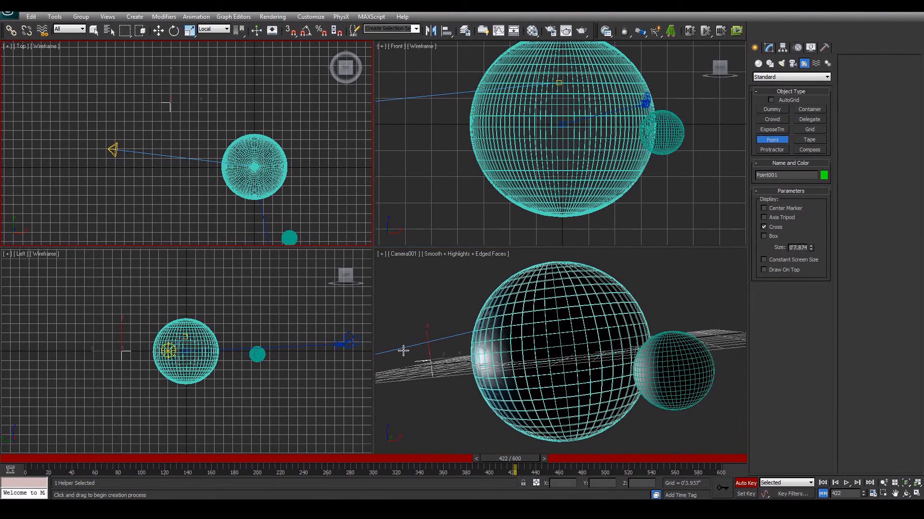
pyautogui.rightClick(420, 361)
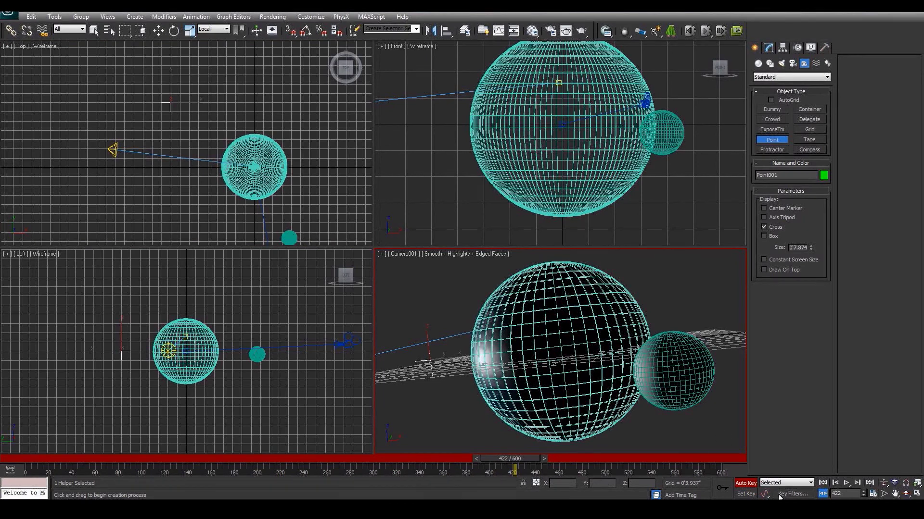
# Step: Turn off Auto Key and move the Point helper to about X -3'0.4", Y 2'2.3", Z 1'2.2", beside the Earth's lit edge
pyautogui.click(746, 483)
pyautogui.press('w')
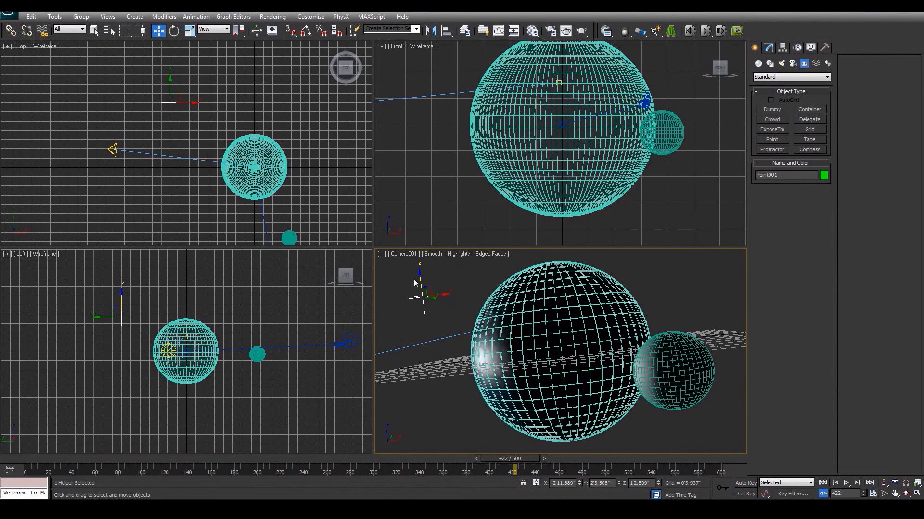
pyautogui.moveTo(419, 286); pyautogui.dragTo(418, 276)
pyautogui.moveTo(540, 460); pyautogui.dragTo(287, 368)
pyautogui.press('w')
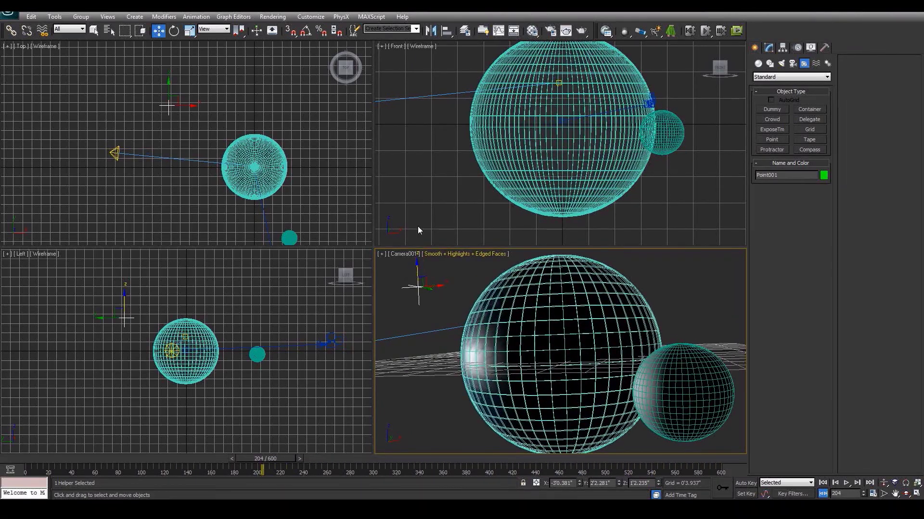
# Step: Open Video Post and add a Camera001 scene event to the queue covering frames 0 to 600
pyautogui.click(274, 18)
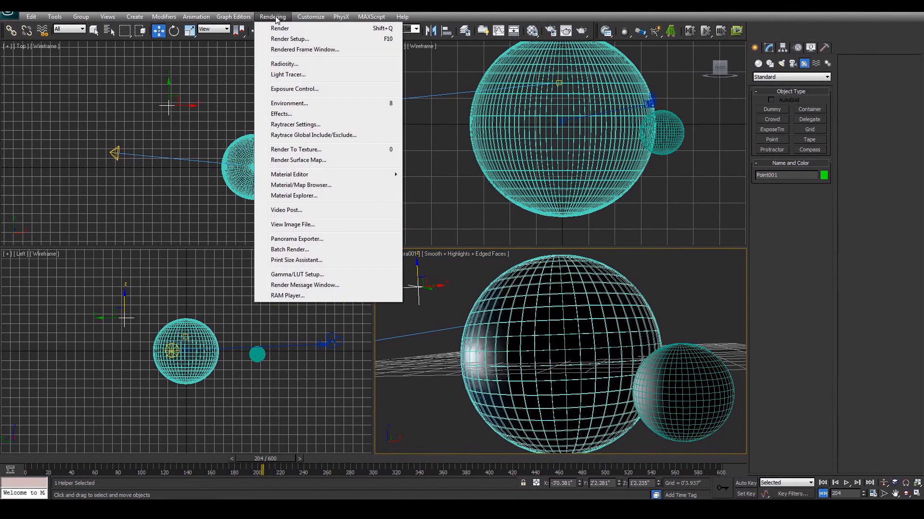
pyautogui.click(280, 212)
pyautogui.moveTo(162, 58); pyautogui.dragTo(486, 96)
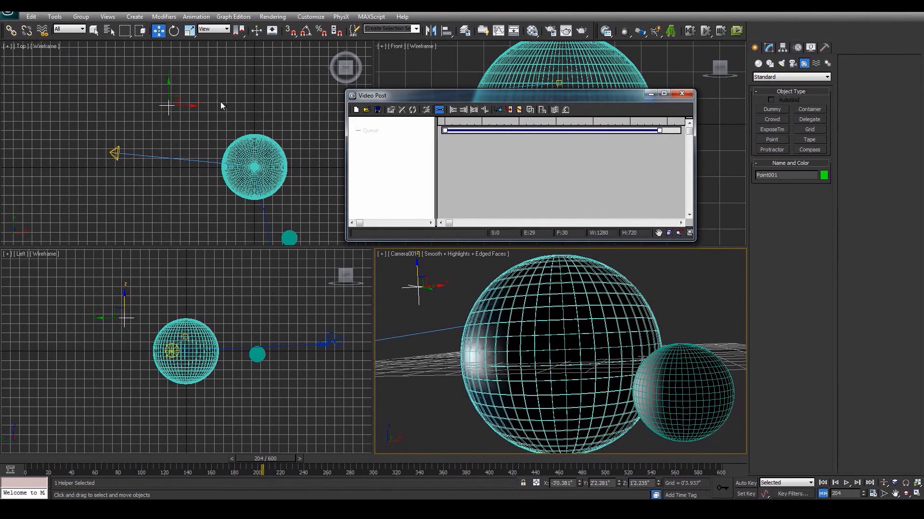
pyautogui.click(498, 111)
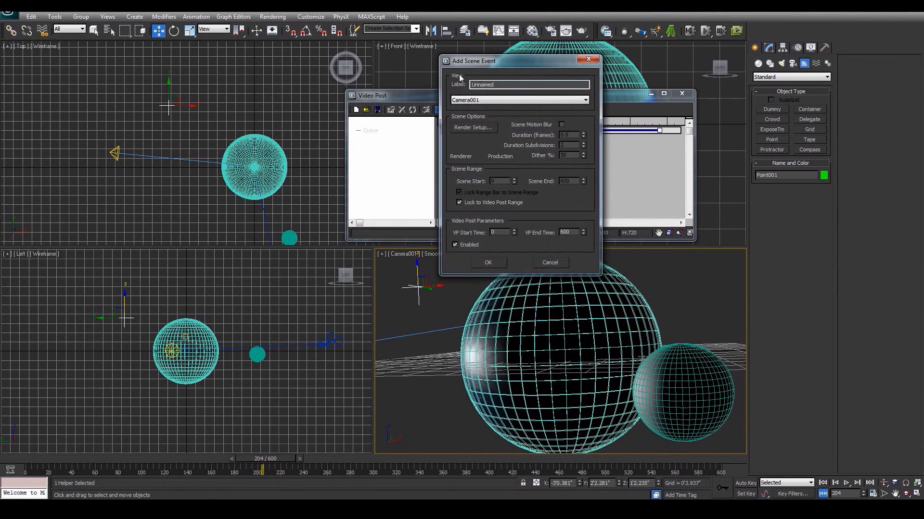
pyautogui.click(468, 101)
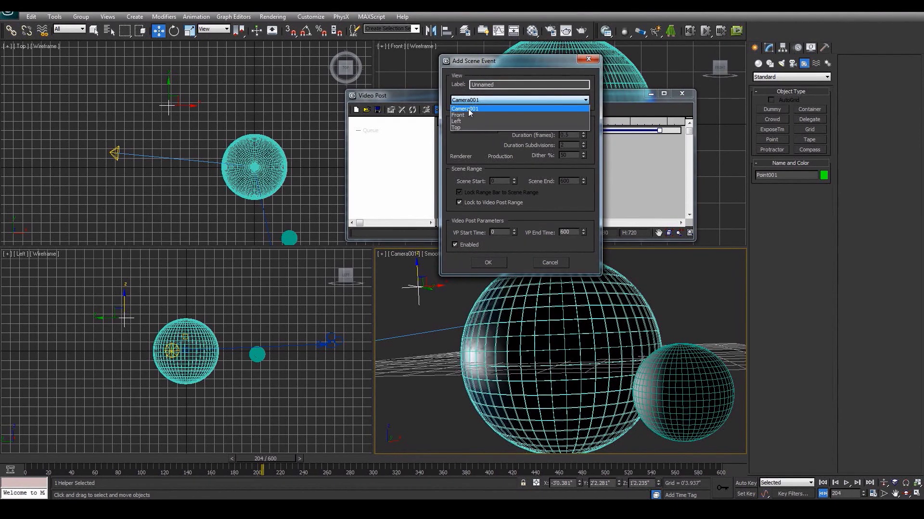
pyautogui.click(469, 108)
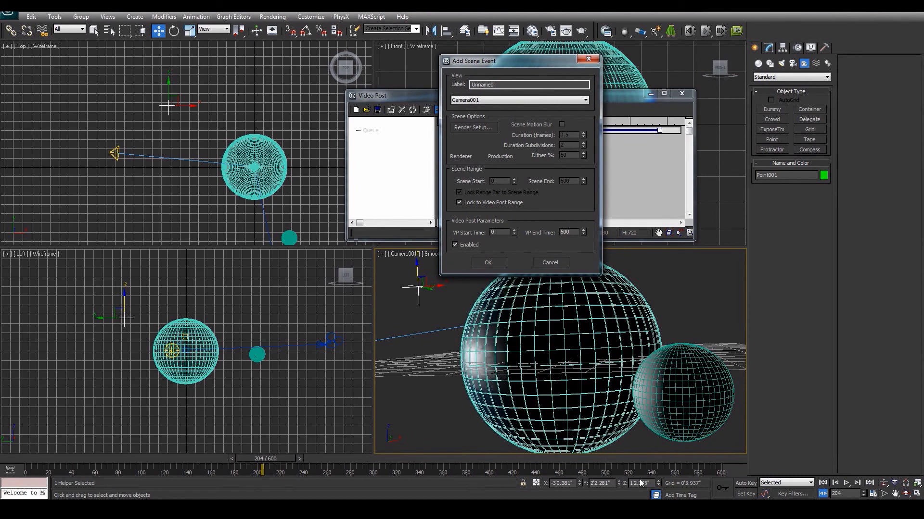
pyautogui.click(488, 262)
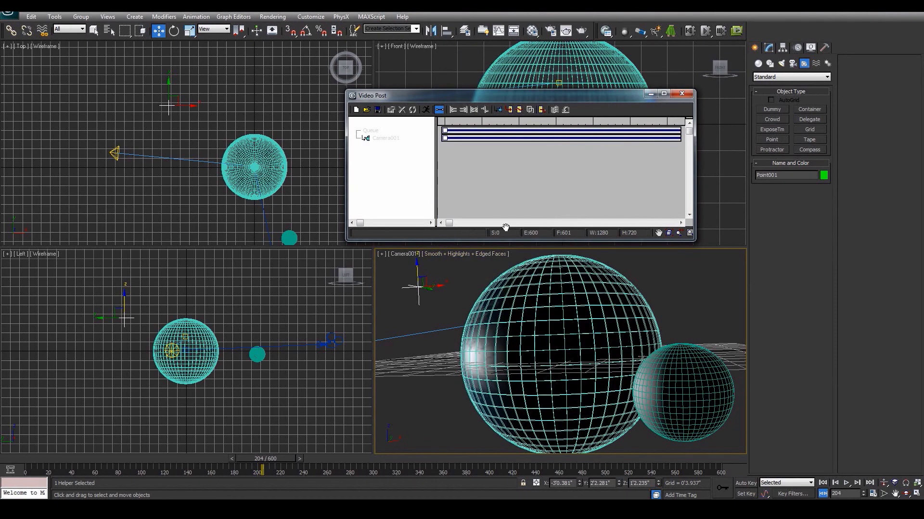
# Step: Add a Starfield image filter event to the Video Post queue with Camera001 as source camera and a star count of 25000
pyautogui.click(519, 110)
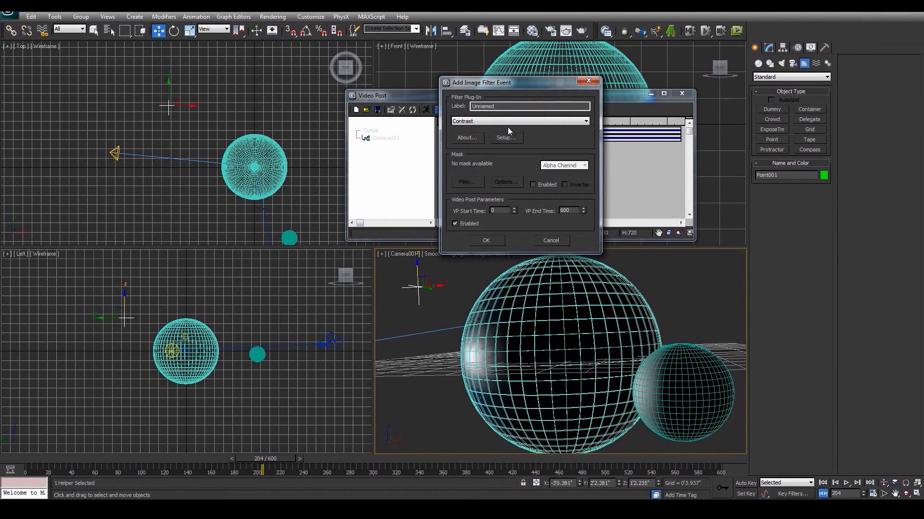
pyautogui.click(505, 122)
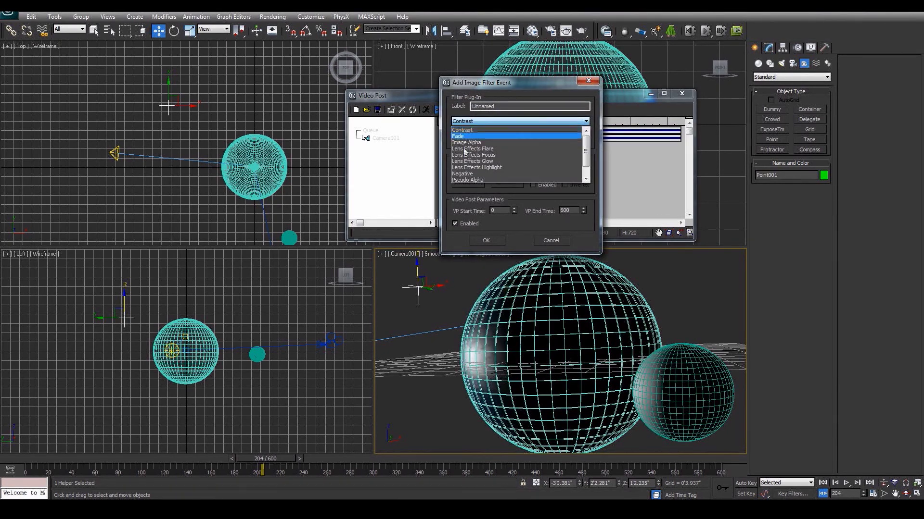
pyautogui.scroll(-2, 457, 178)
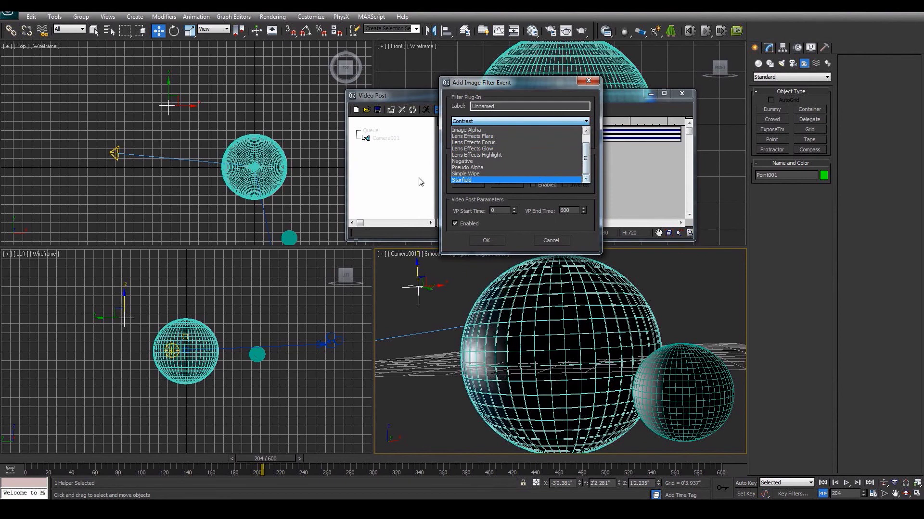
pyautogui.click(461, 180)
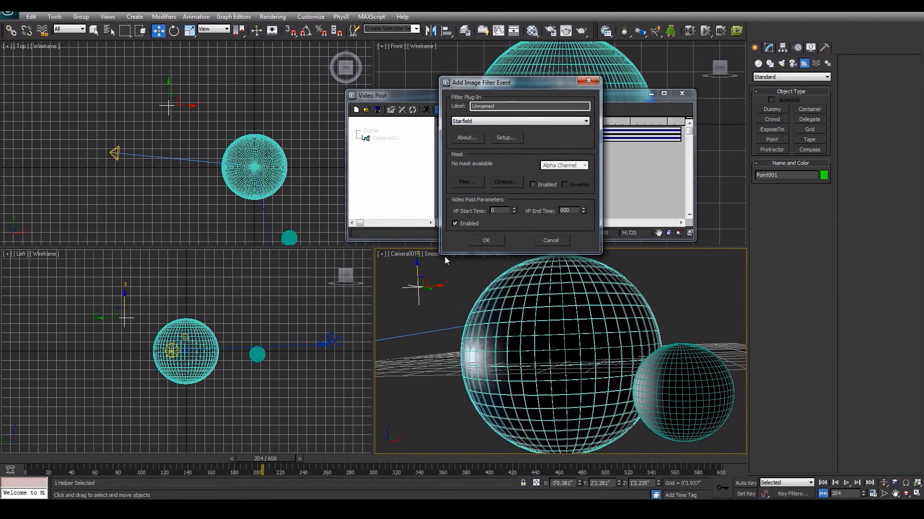
pyautogui.click(504, 137)
pyautogui.click(491, 96)
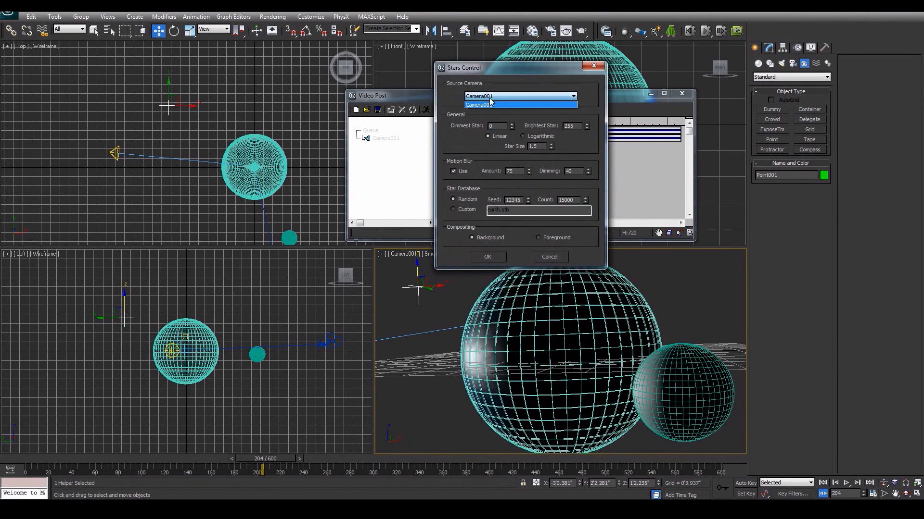
pyautogui.click(490, 105)
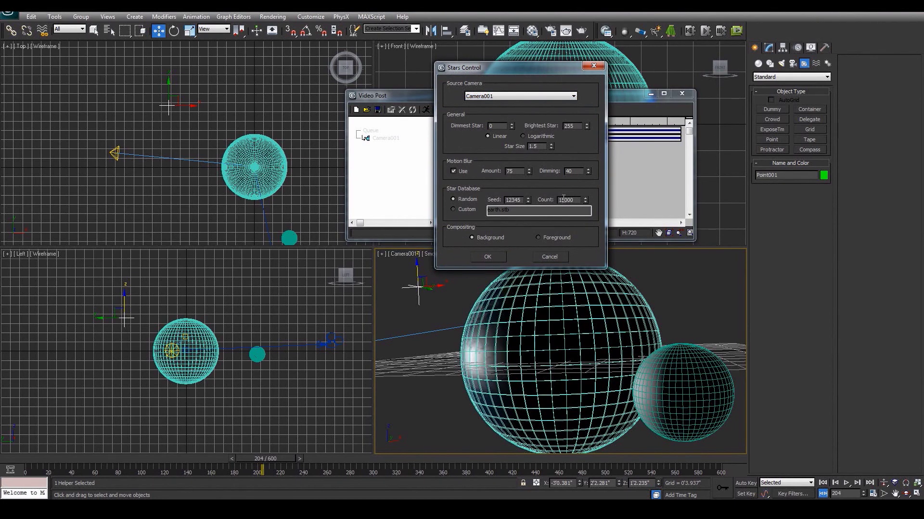
pyautogui.write('2')
pyautogui.click(492, 259)
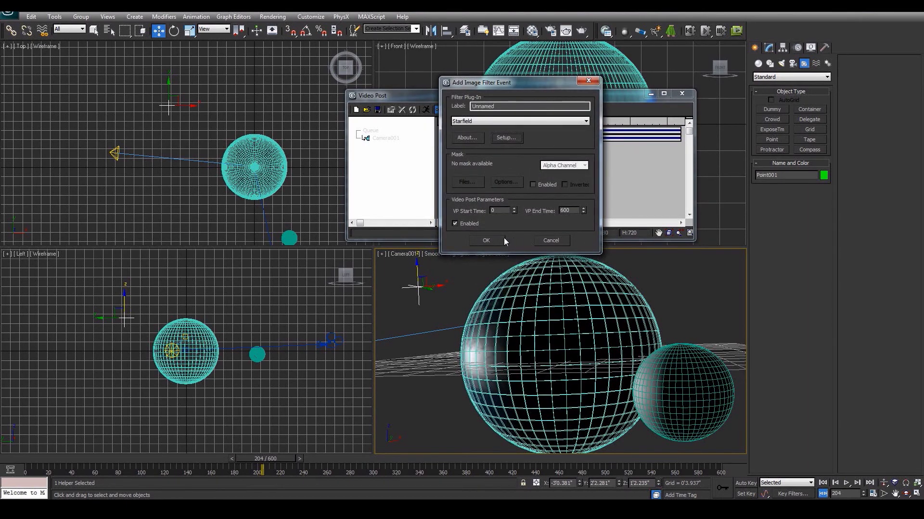
pyautogui.click(486, 240)
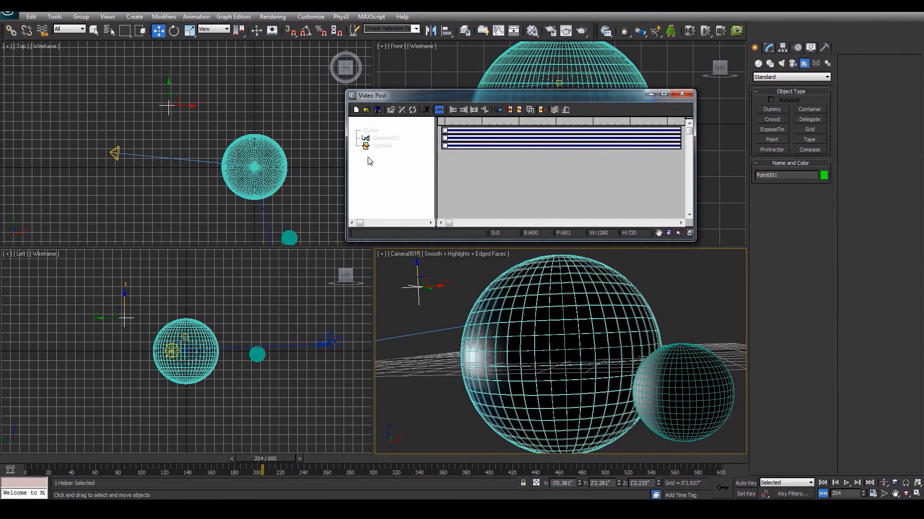
# Step: Render single frame 204 of the Video Post queue at 1280 × 720, review the stars, and close the rendered image
pyautogui.click(548, 32)
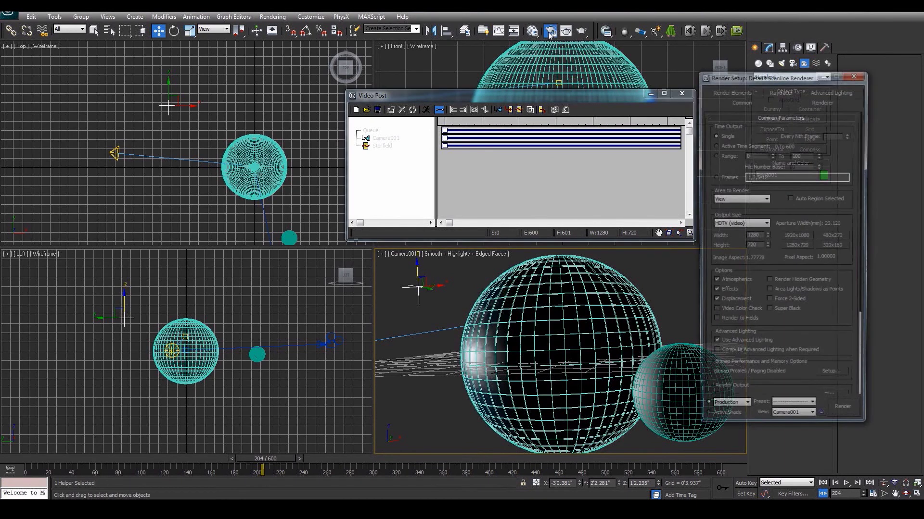
pyautogui.click(858, 73)
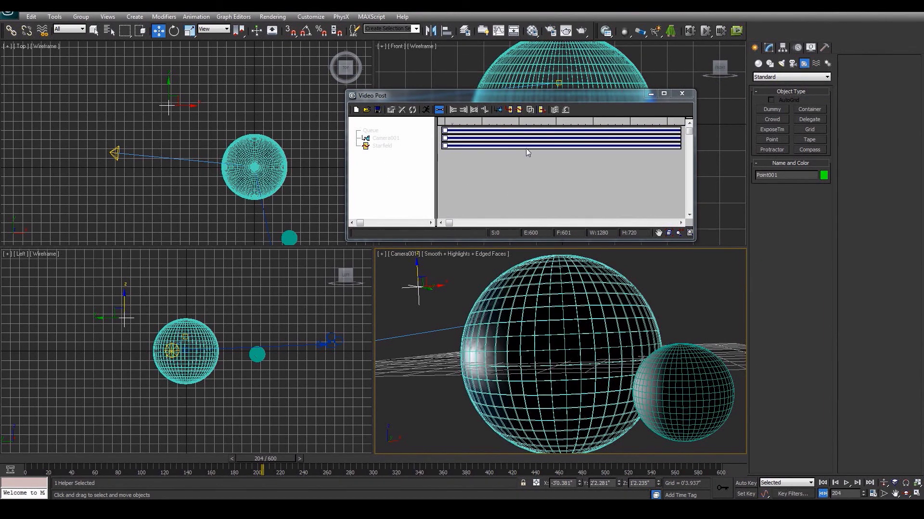
pyautogui.click(426, 112)
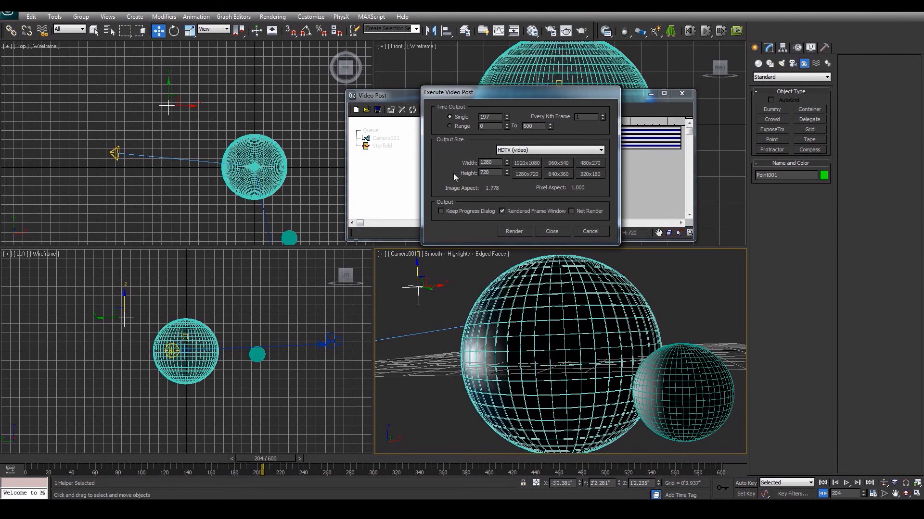
pyautogui.write('204')
pyautogui.click(522, 232)
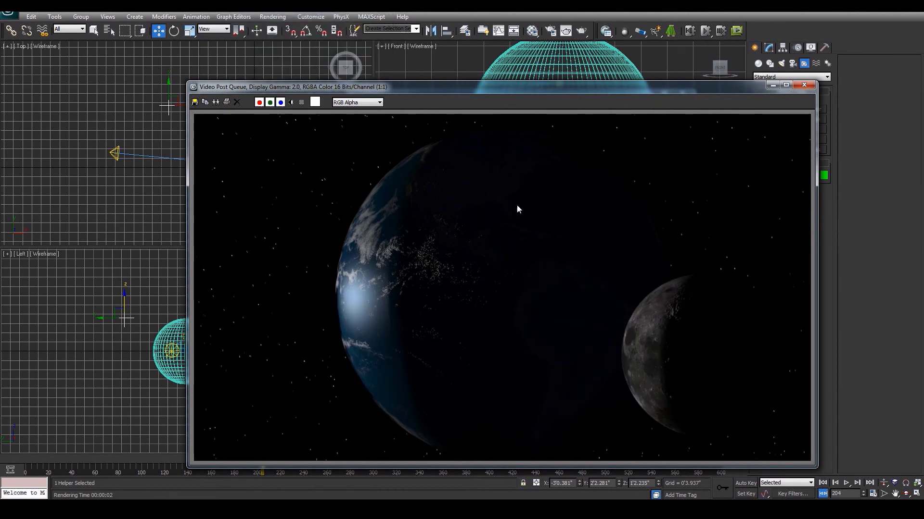
pyautogui.click(804, 85)
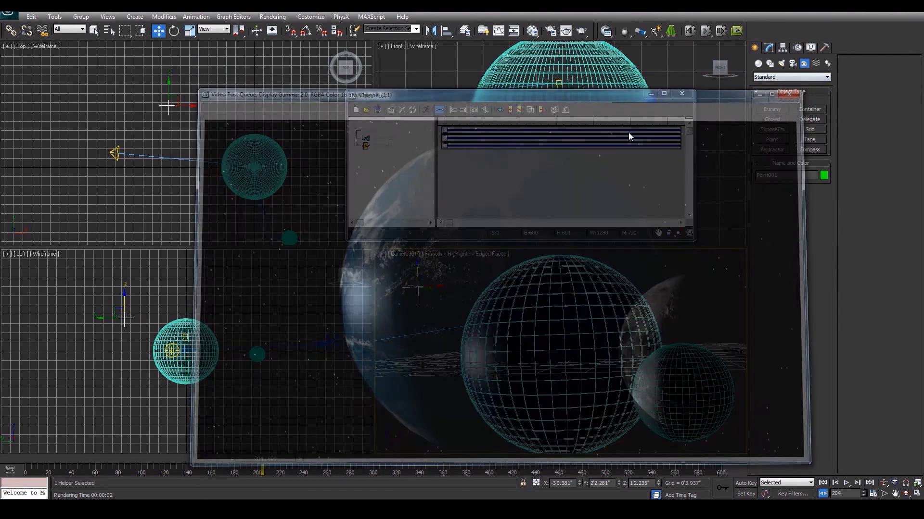
# Step: Set the Starfield event's star count to 35000
pyautogui.click(386, 147)
pyautogui.doubleClick(385, 147)
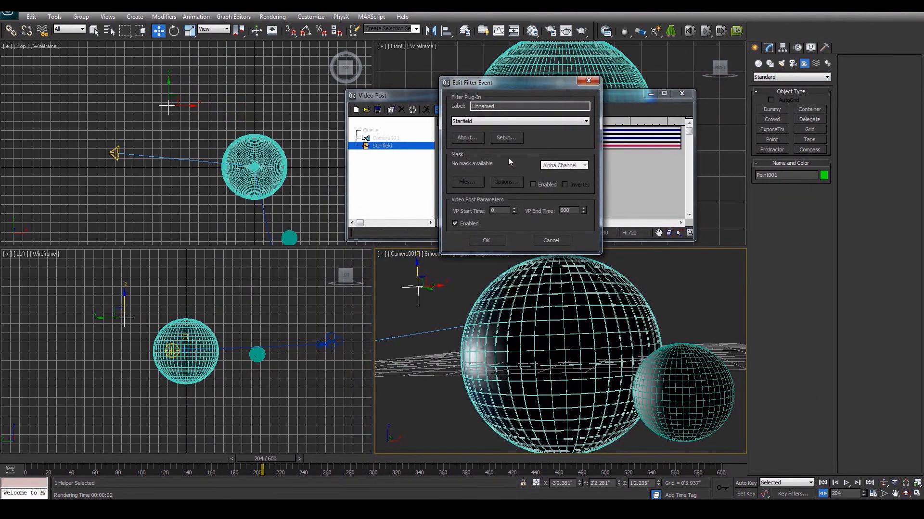
pyautogui.click(504, 138)
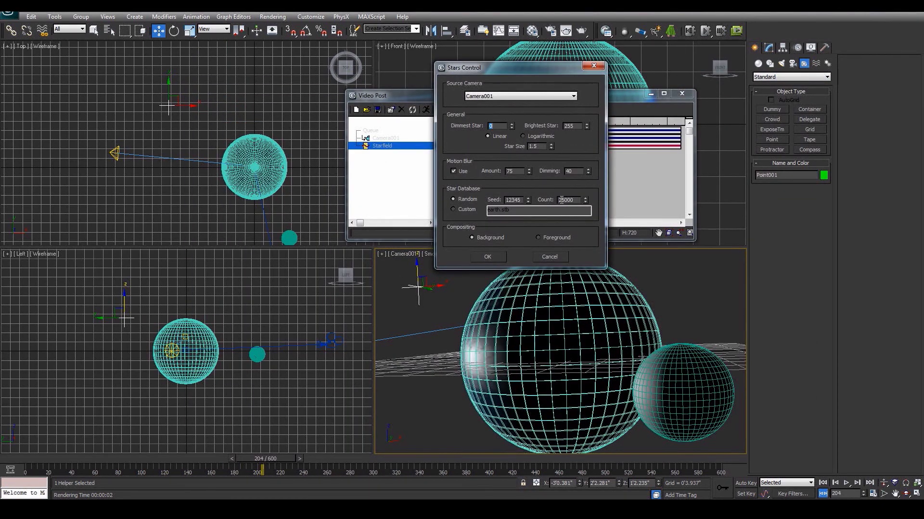
pyautogui.write('3')
pyautogui.press('Return')
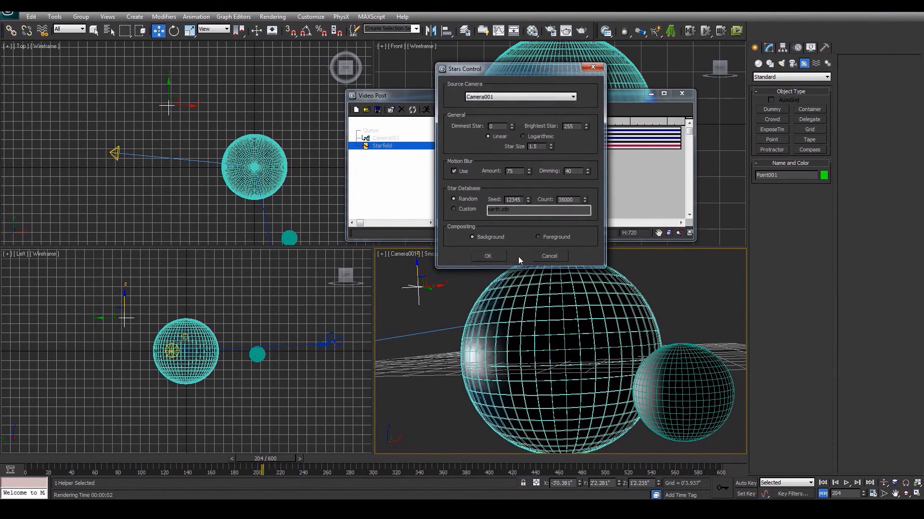
pyautogui.click(487, 256)
pyautogui.click(488, 239)
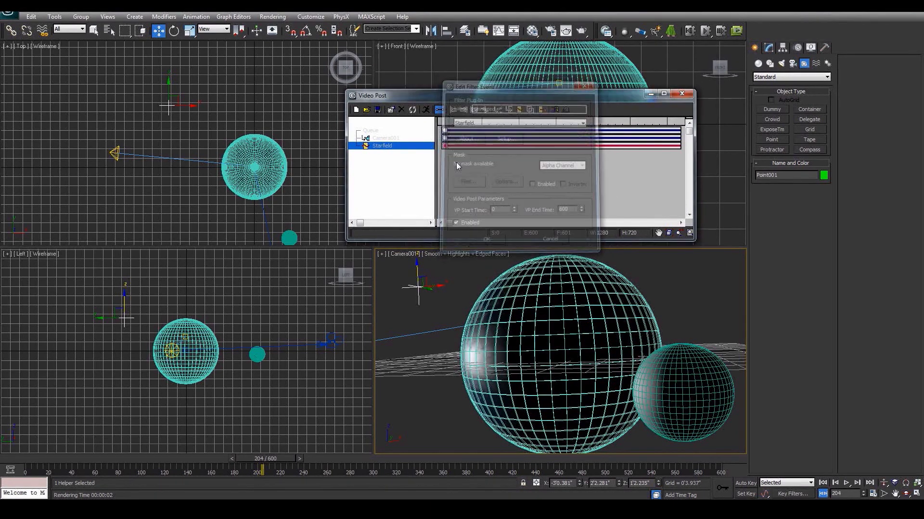
# Step: Render frame 204 of the Video Post queue again to review the denser stars, and close the image and Video Post
pyautogui.click(426, 110)
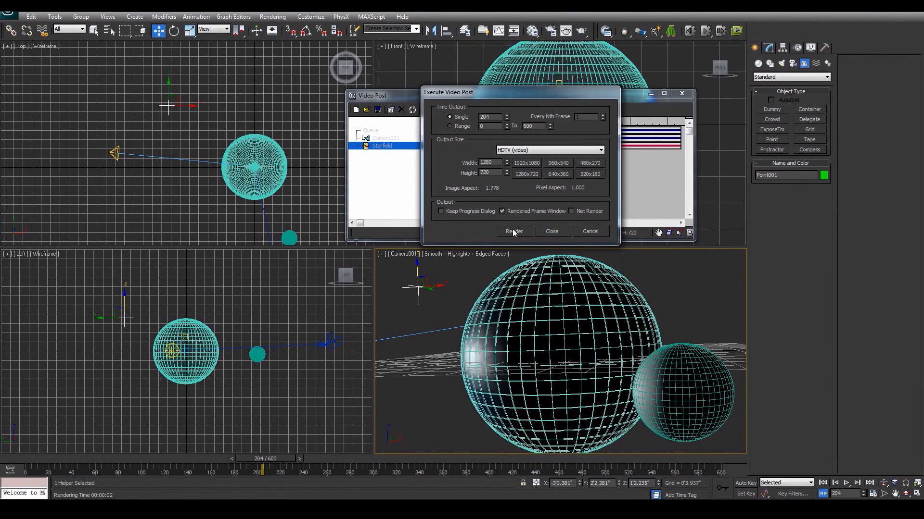
pyautogui.click(513, 232)
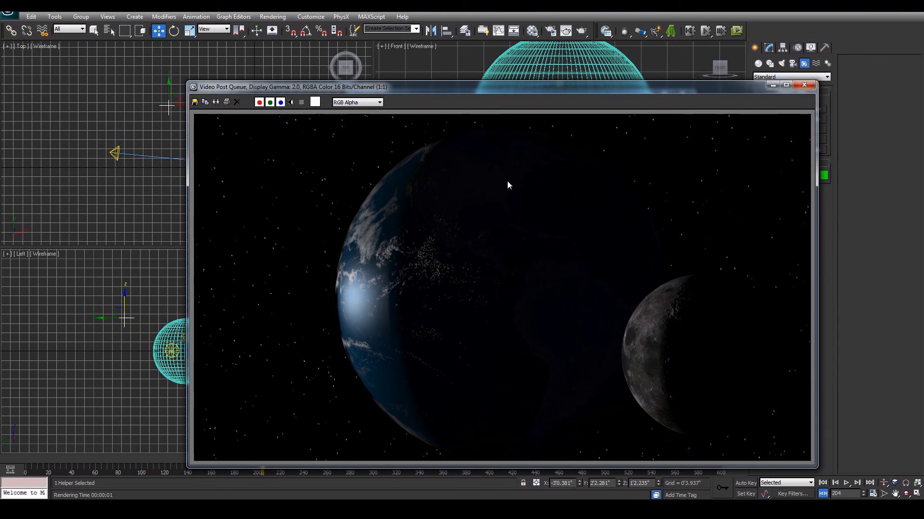
pyautogui.click(804, 85)
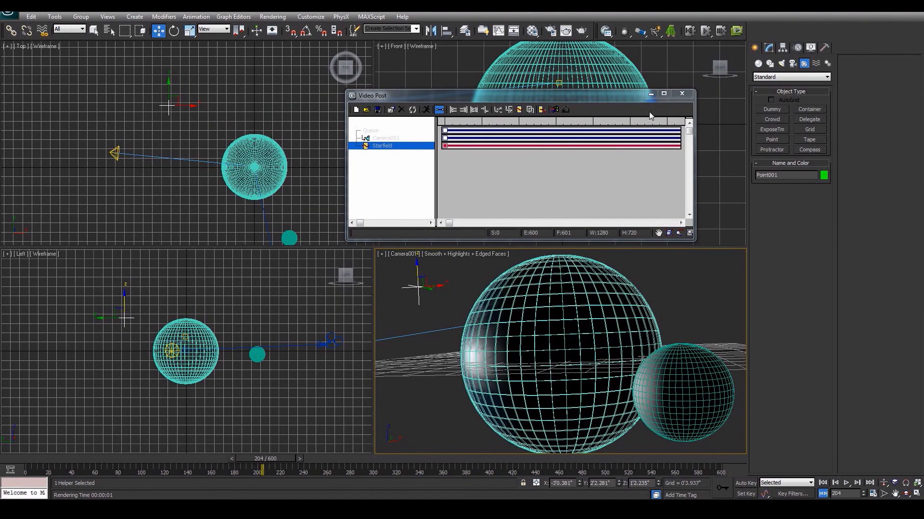
pyautogui.click(690, 93)
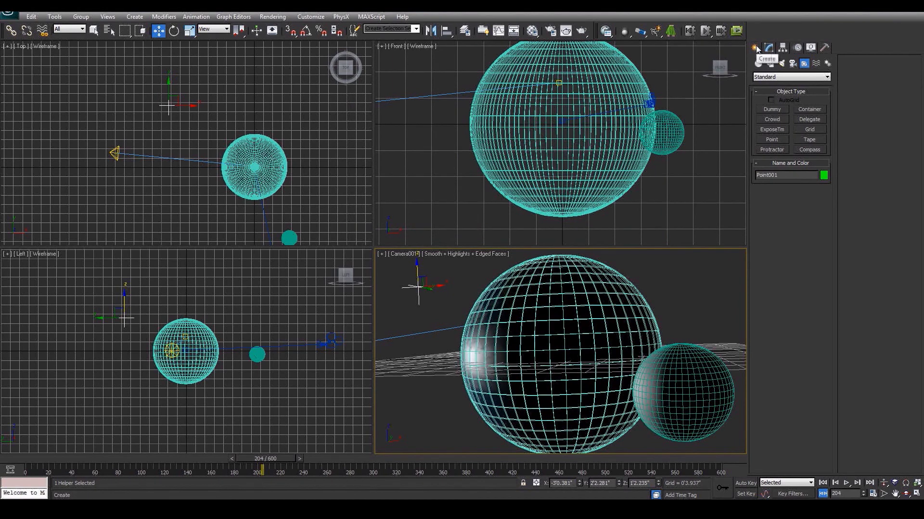
# Step: Create a standard Skylight in the Left view, above the gap between the Earth and the moon
pyautogui.click(781, 63)
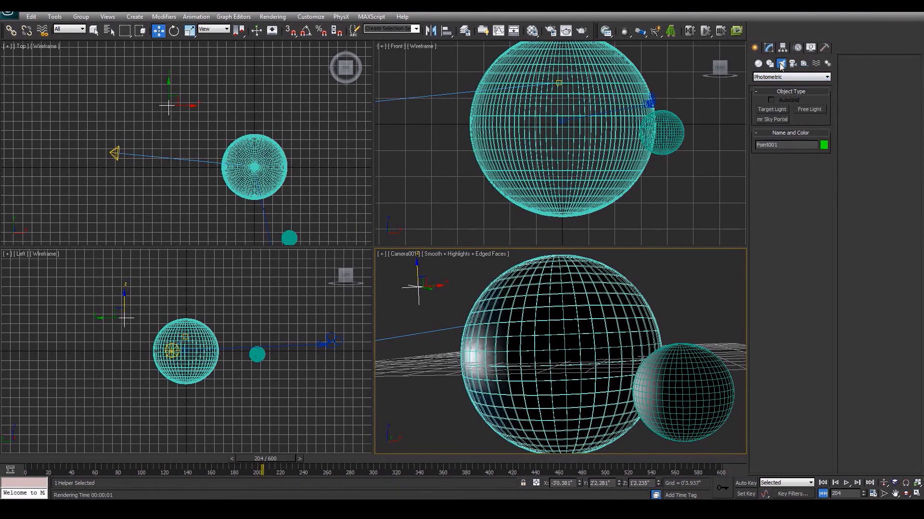
pyautogui.click(774, 77)
pyautogui.click(768, 92)
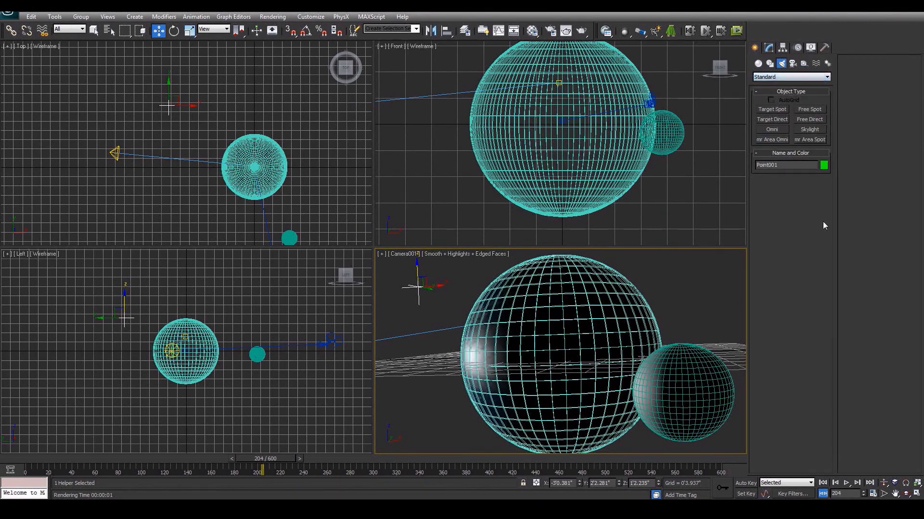
pyautogui.click(810, 129)
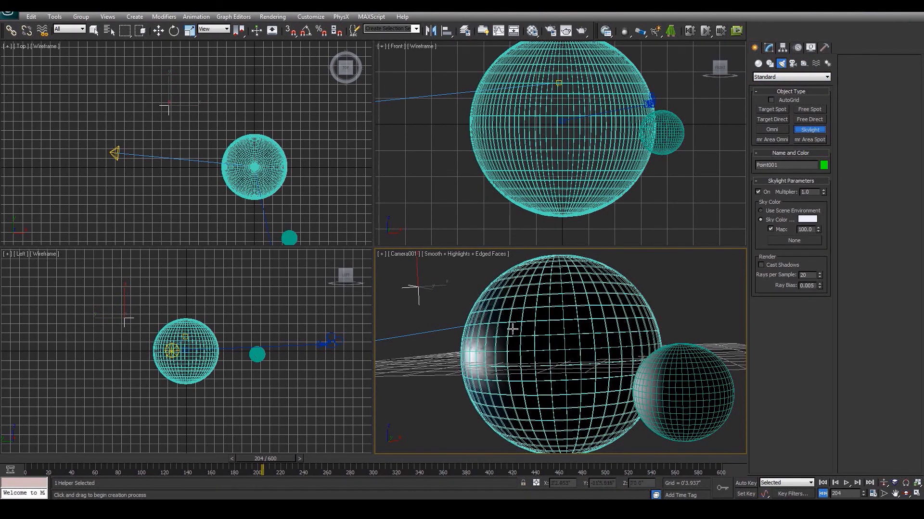
pyautogui.click(233, 303)
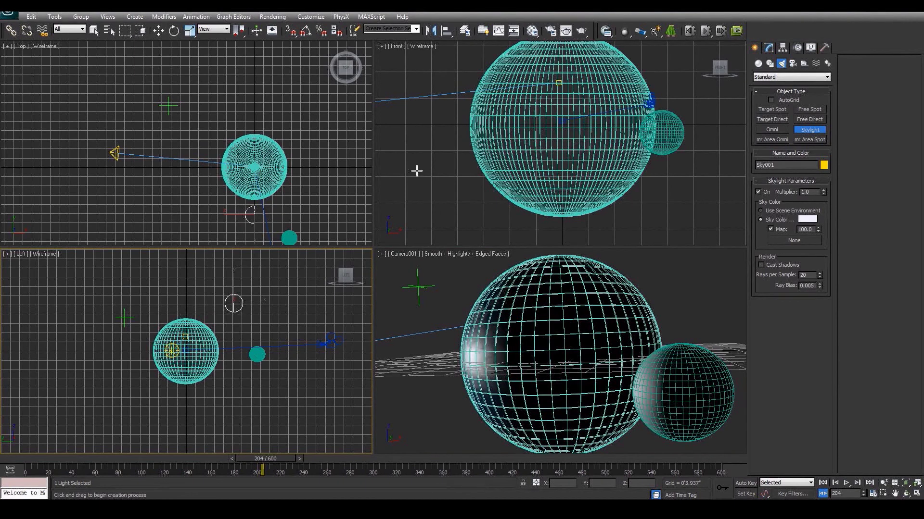
# Step: Move the skylight in the Top view to about X -3'7.8", Y -0'7.2", near the spotlight, and set its multiplier to 0.05
pyautogui.click(769, 48)
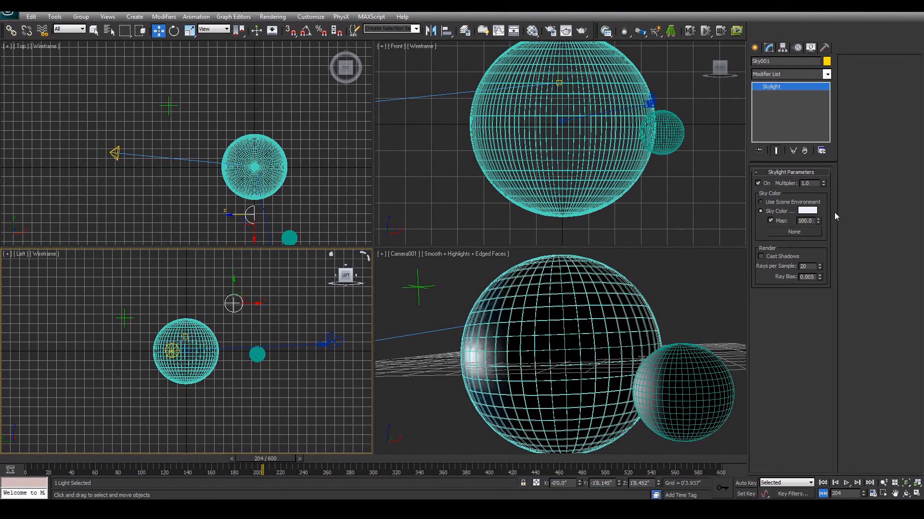
pyautogui.middleClick(260, 215)
pyautogui.moveTo(273, 212); pyautogui.dragTo(159, 170)
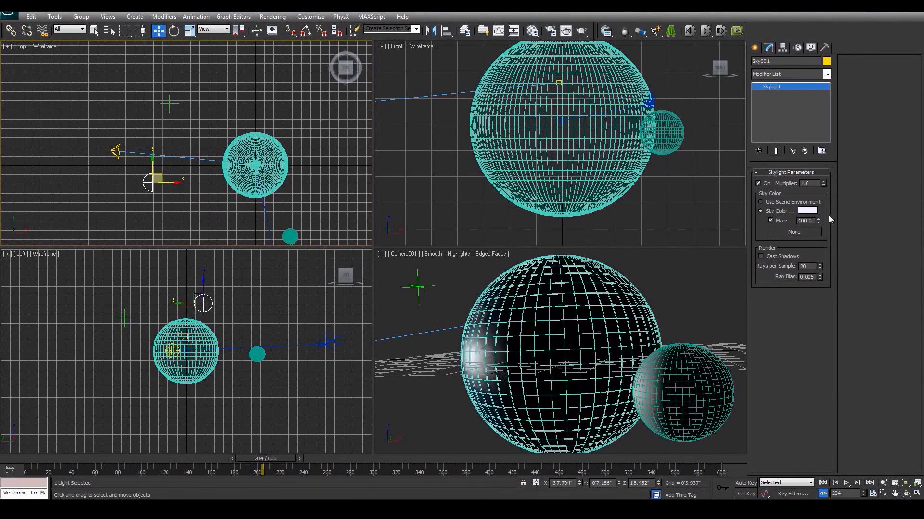
pyautogui.write('.')
pyautogui.press('Return')
# Step: Render frame 204 of the Video Post queue to review the skylight's effect, and close the image and Video Post
pyautogui.click(273, 17)
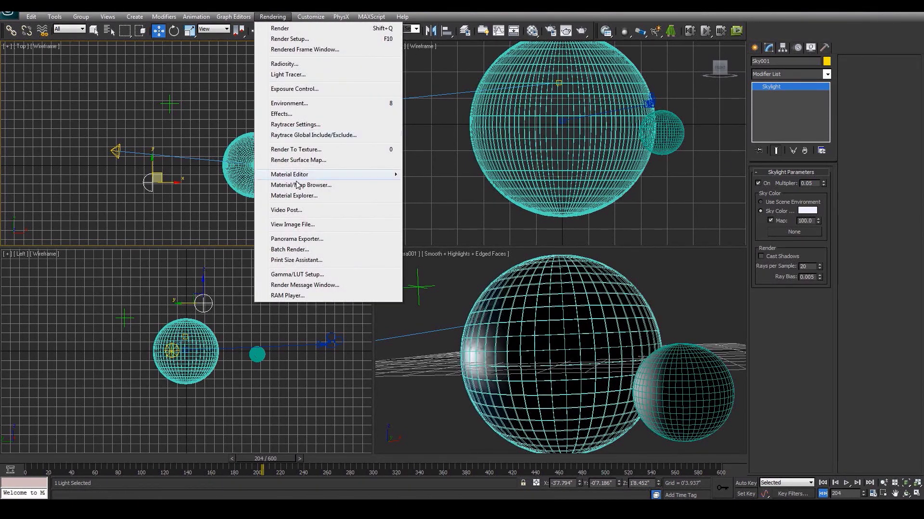
pyautogui.click(293, 210)
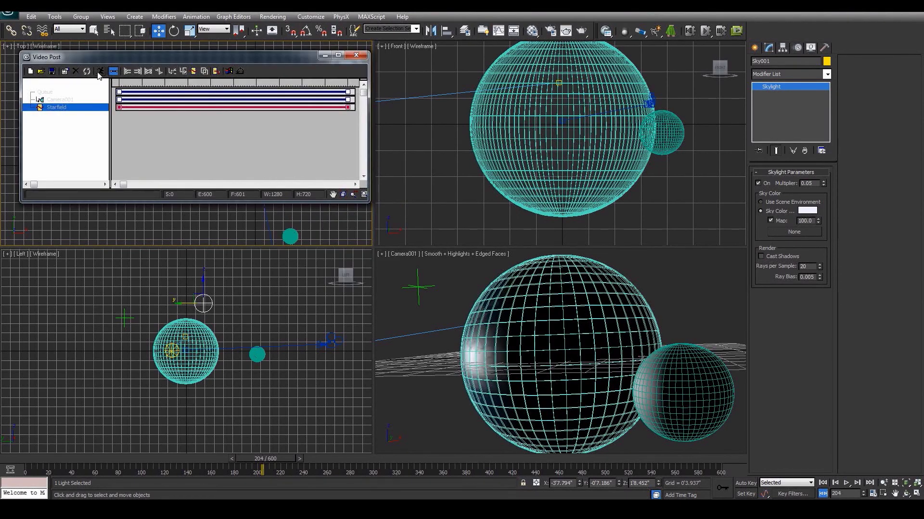
pyautogui.click(99, 71)
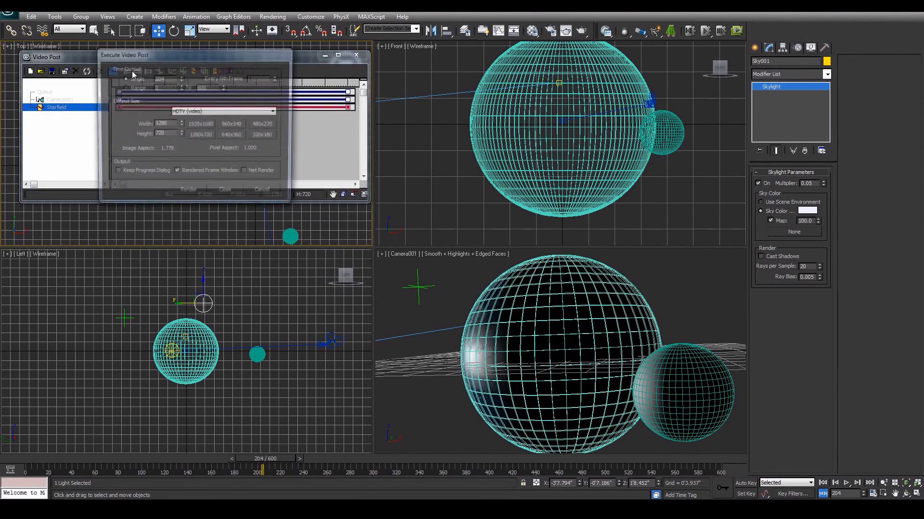
pyautogui.click(186, 193)
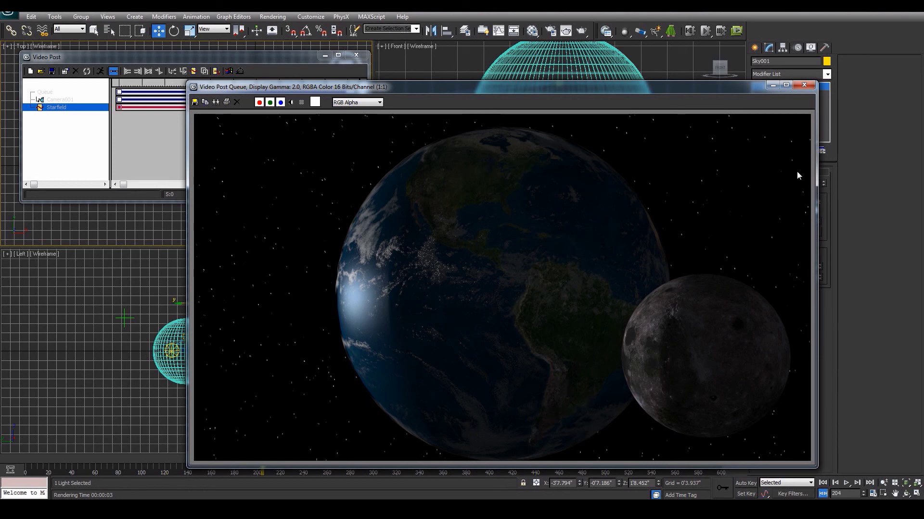
pyautogui.click(803, 85)
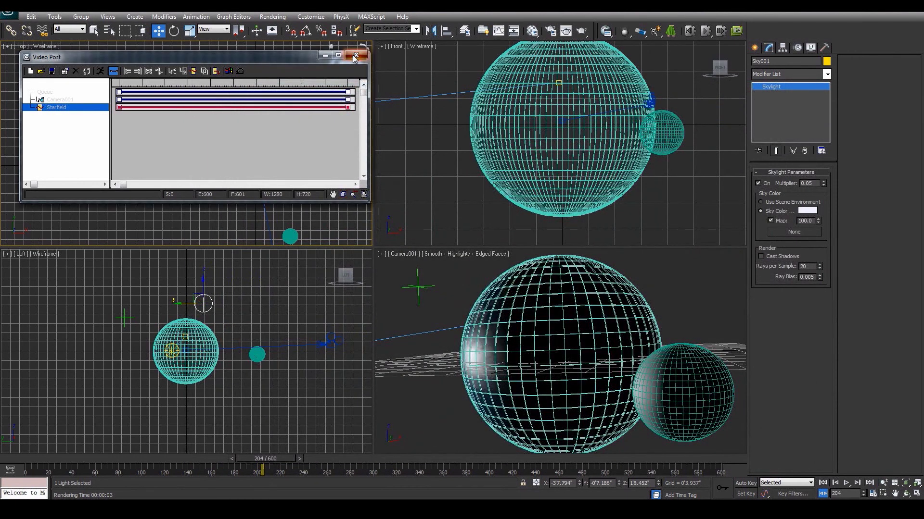
pyautogui.click(355, 56)
# Step: Select the point helper in the camera view and add a Lens Effects Flare filter event, frames 0 to 600, to the Video Post queue
pyautogui.click(418, 287)
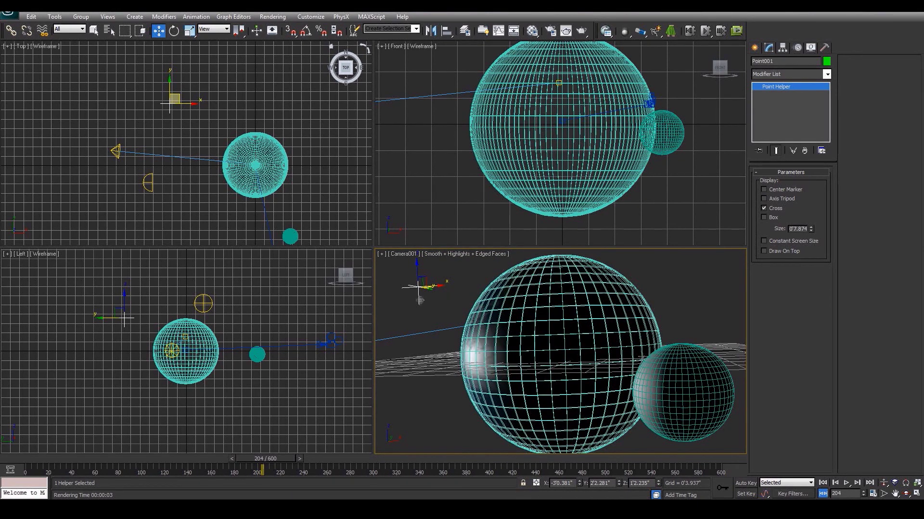
pyautogui.click(278, 17)
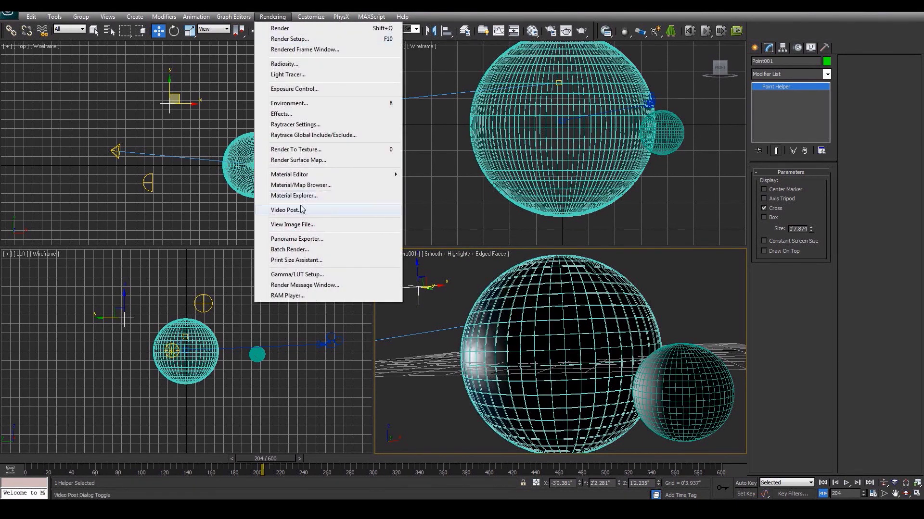
pyautogui.click(302, 209)
pyautogui.moveTo(179, 58); pyautogui.dragTo(471, 102)
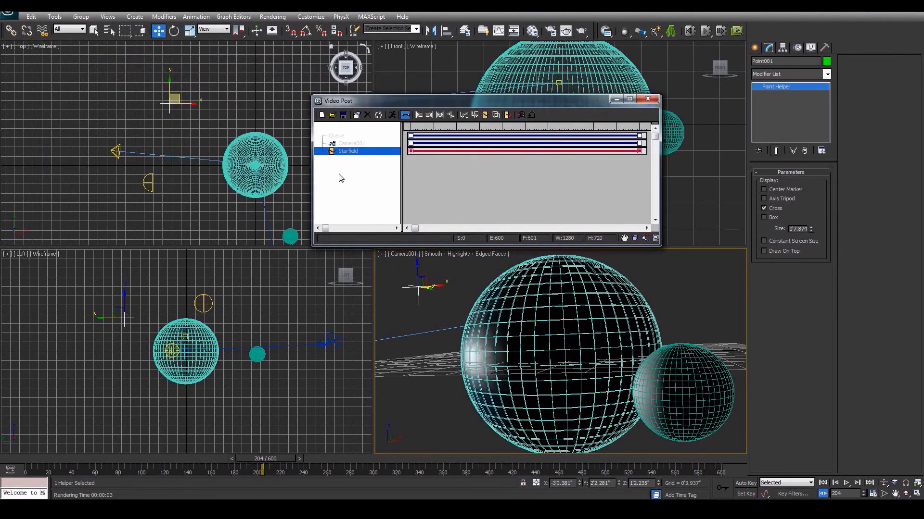
pyautogui.click(394, 129)
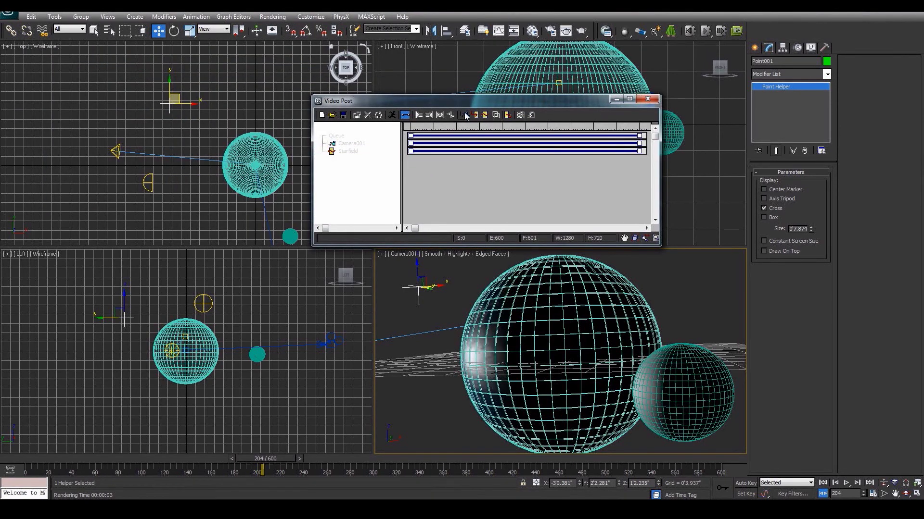
pyautogui.click(484, 118)
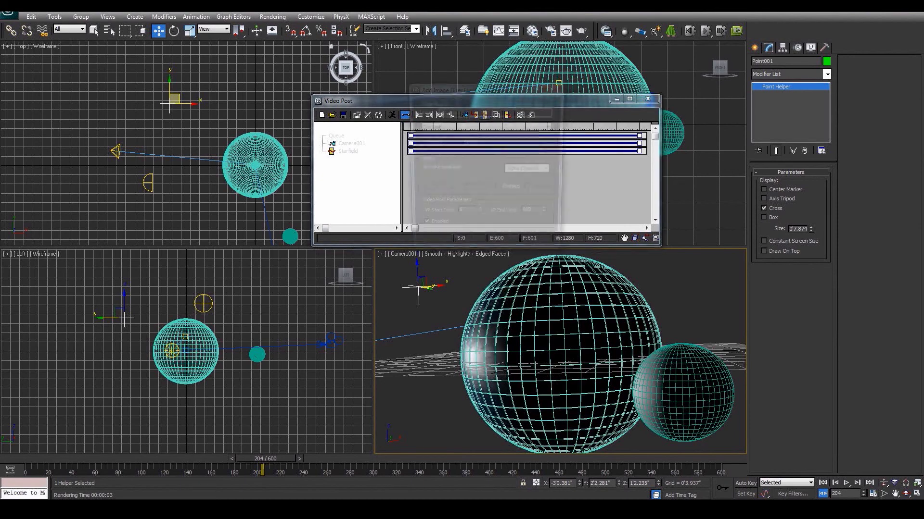
pyautogui.click(472, 125)
pyautogui.click(456, 155)
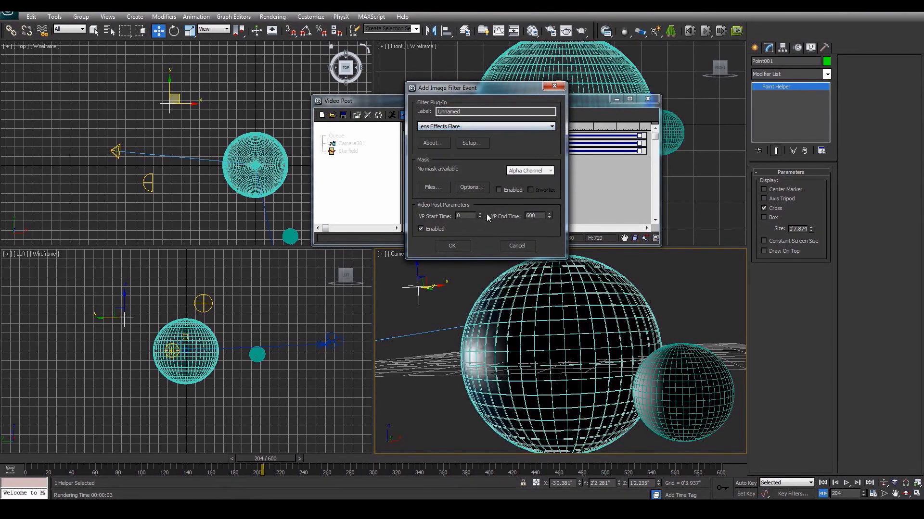
pyautogui.click(451, 246)
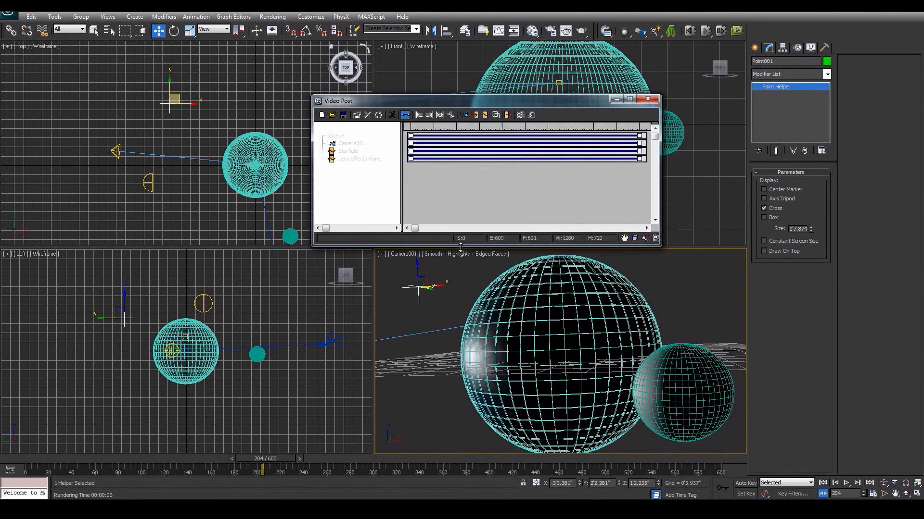
# Step: Make Point001 the node source of the Lens Effects Flare event and turn on the flare preview
pyautogui.doubleClick(359, 160)
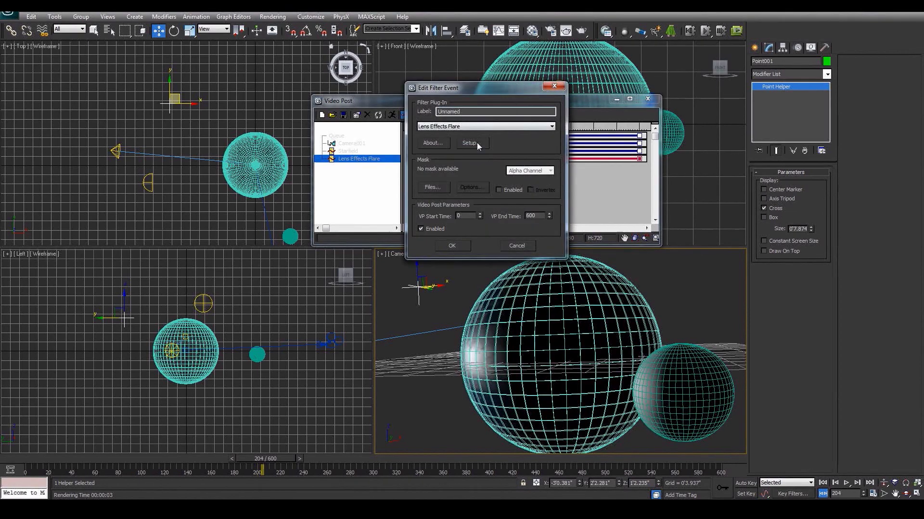
pyautogui.click(475, 142)
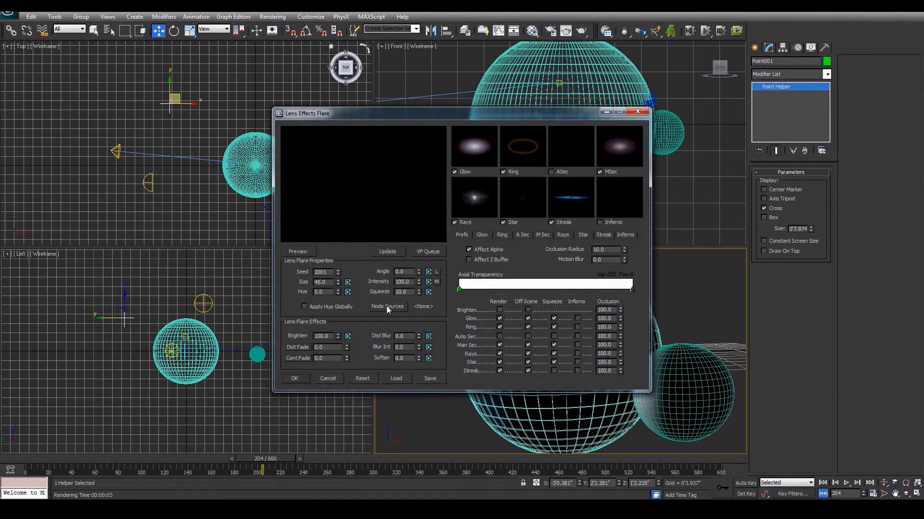
pyautogui.click(387, 307)
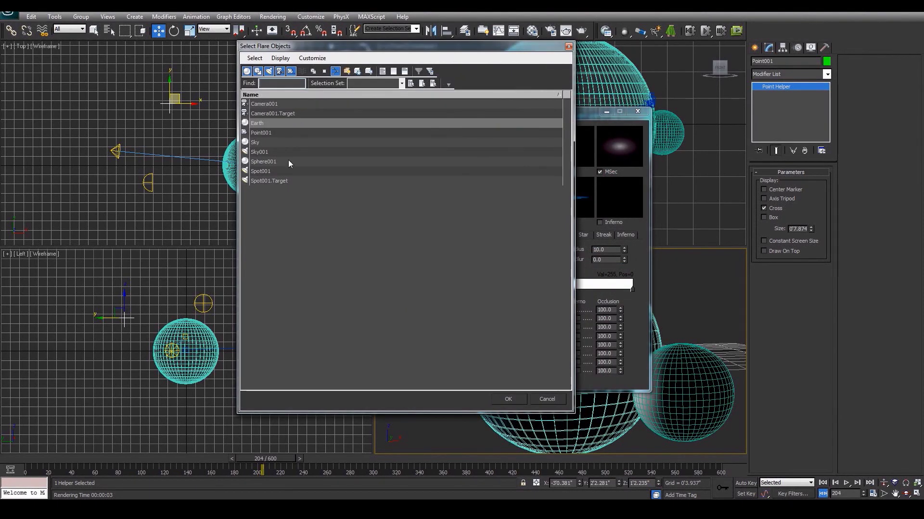
pyautogui.click(259, 134)
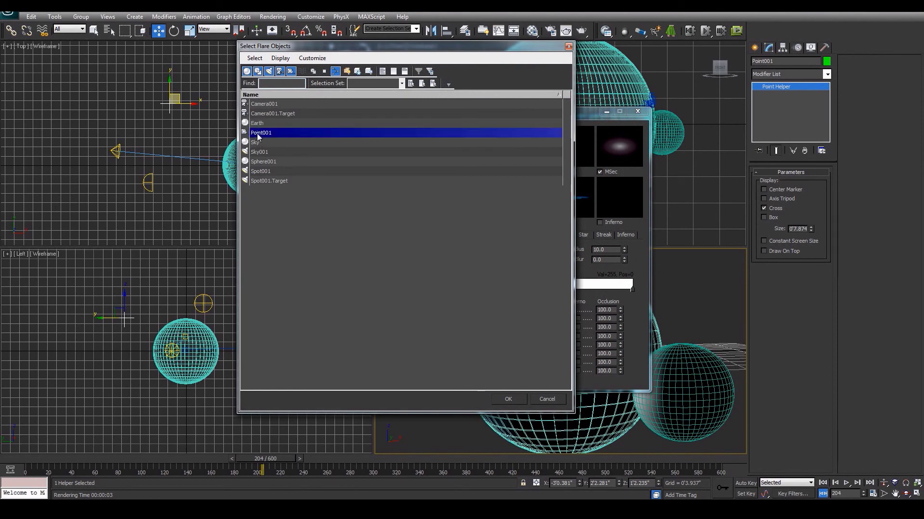
pyautogui.click(510, 400)
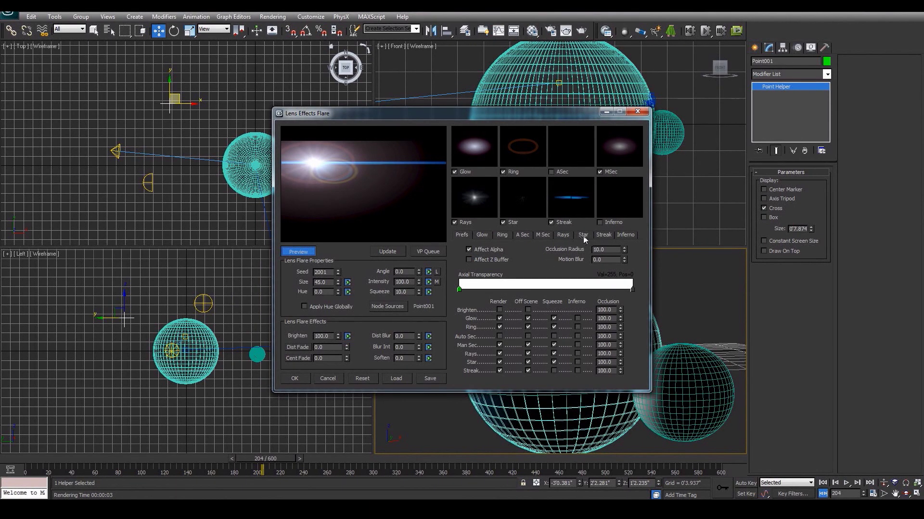
# Step: Set the flare's streak to size 353 and width 25, and lower its starting radial transparency value to 49
pyautogui.click(602, 236)
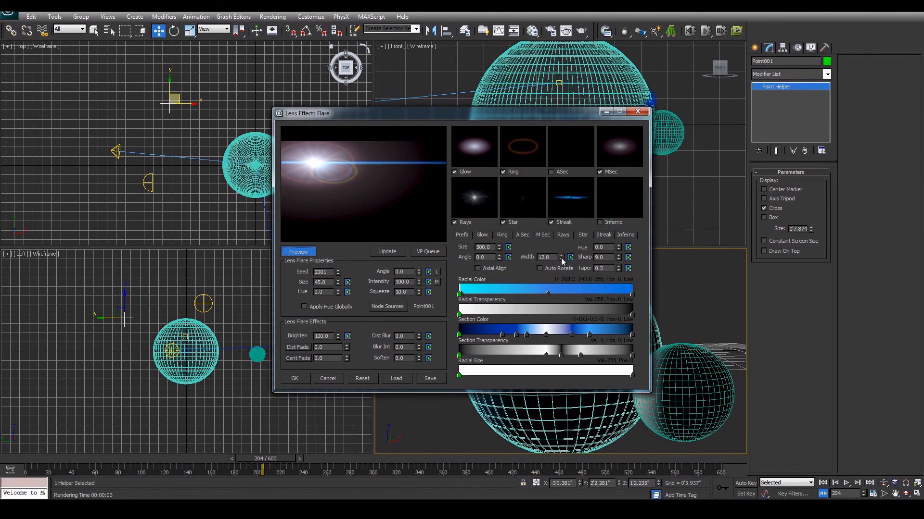
pyautogui.moveTo(499, 249); pyautogui.dragTo(501, 261)
pyautogui.moveTo(494, 243); pyautogui.dragTo(502, 264)
pyautogui.moveTo(562, 258); pyautogui.dragTo(561, 252)
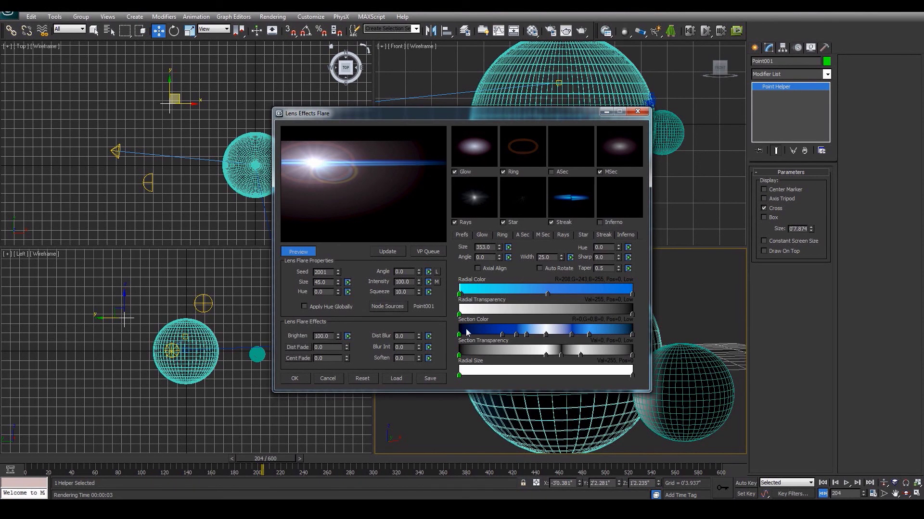
pyautogui.doubleClick(460, 315)
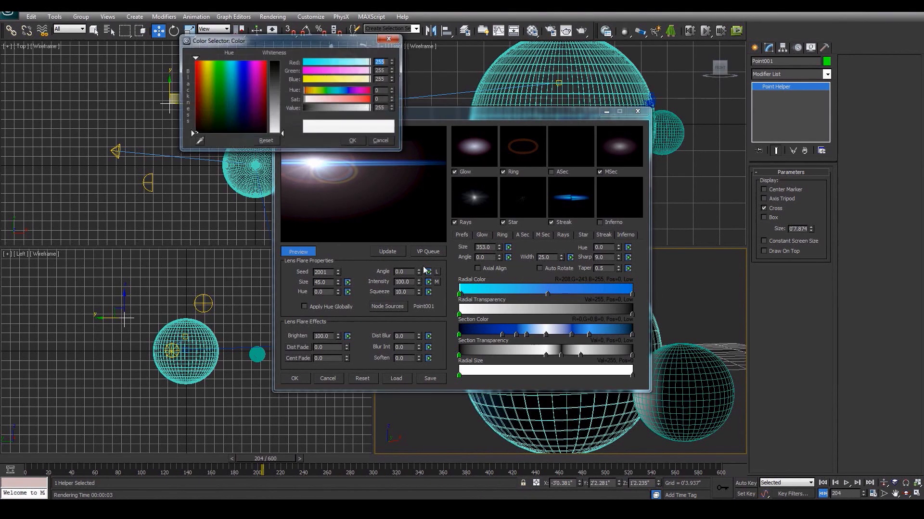
pyautogui.moveTo(283, 130); pyautogui.dragTo(282, 74)
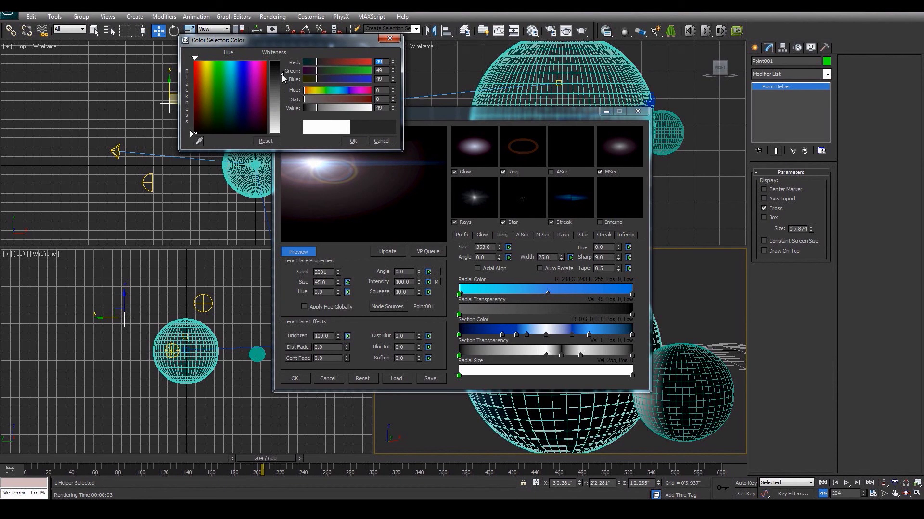
pyautogui.click(353, 141)
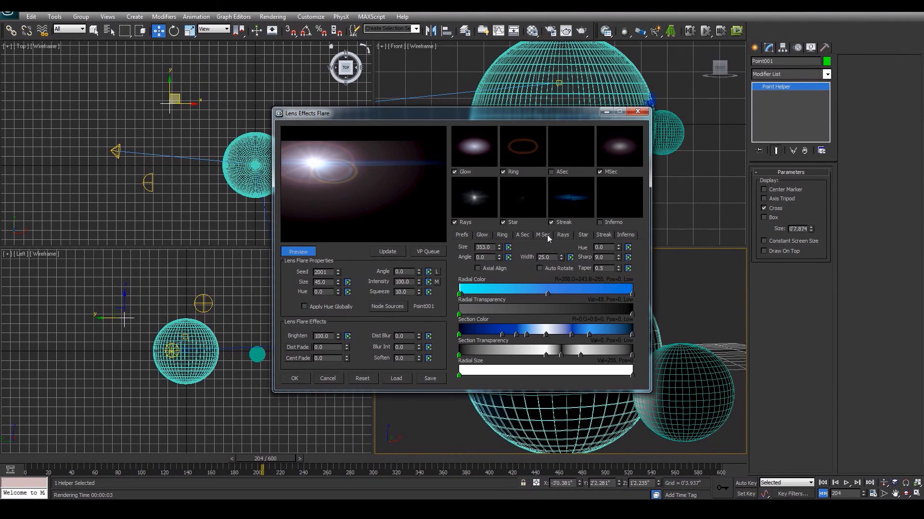
# Step: Check the flare's automatic secondary sets and set the size of manual secondary flare Man Sec 5 to 358
pyautogui.click(523, 236)
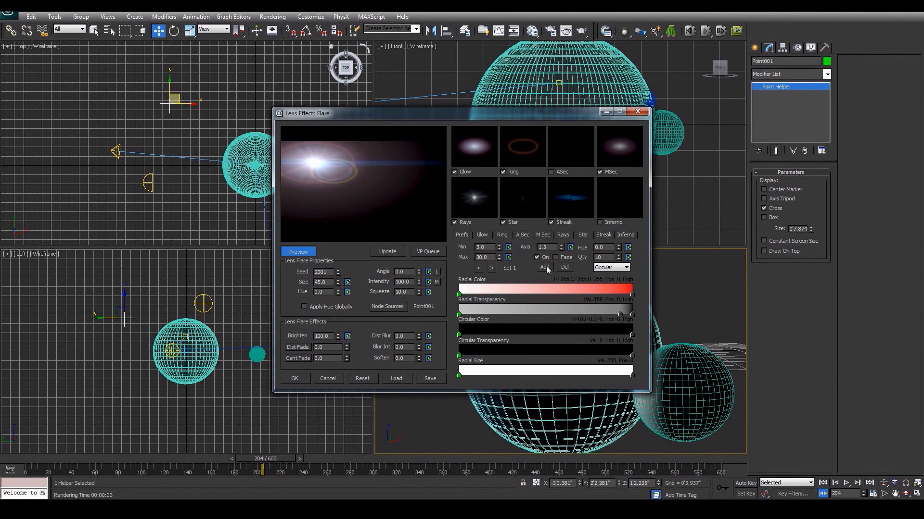
pyautogui.click(491, 267)
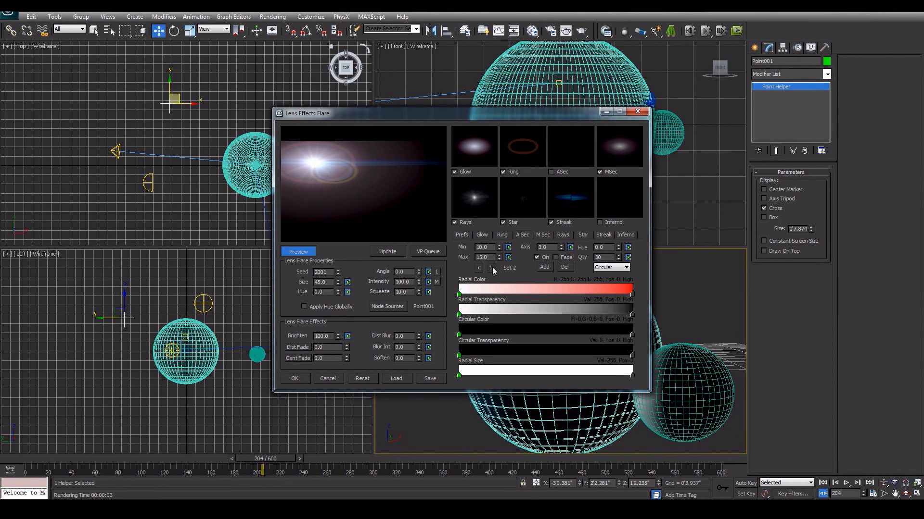
pyautogui.click(480, 268)
pyautogui.click(491, 268)
pyautogui.click(543, 235)
pyautogui.click(491, 267)
pyautogui.click(491, 268)
pyautogui.click(491, 267)
pyautogui.click(491, 268)
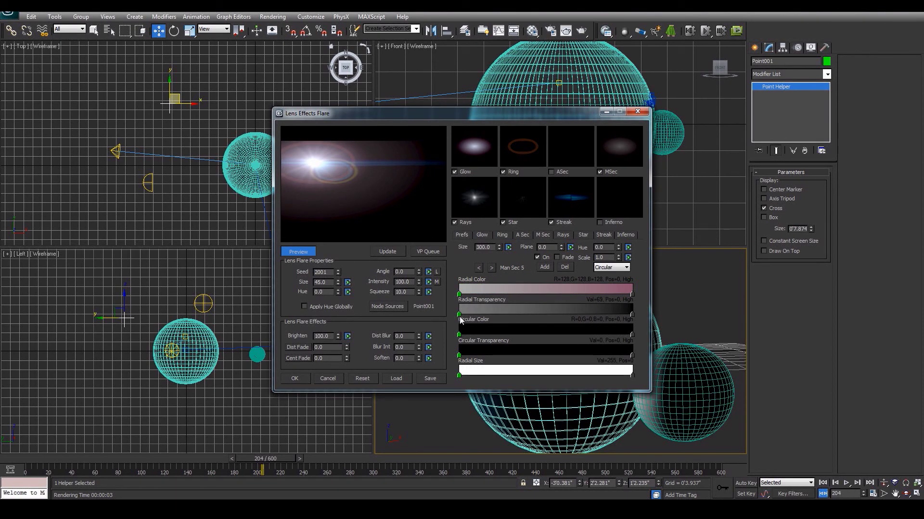
pyautogui.moveTo(499, 248); pyautogui.dragTo(495, 220)
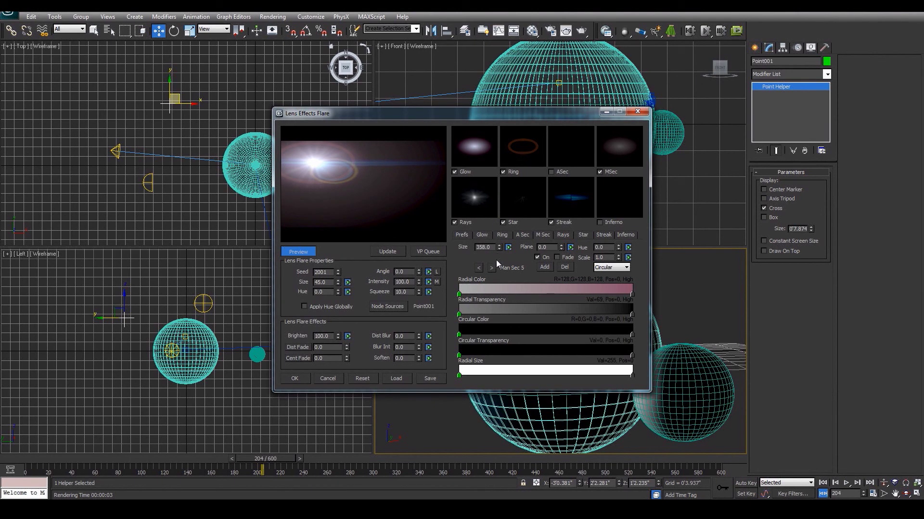
# Step: Switch off the manual secondary flares Man Sec 4 and Man Sec 3
pyautogui.click(478, 268)
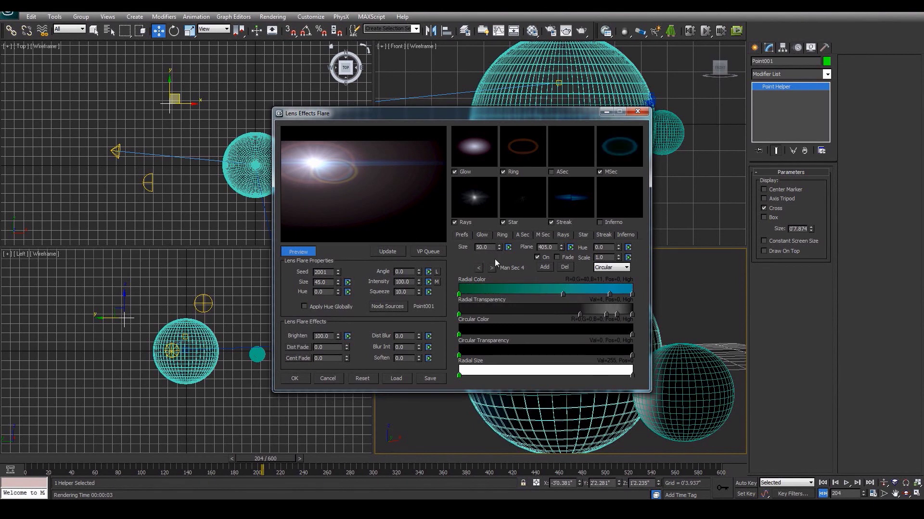
pyautogui.moveTo(501, 247)
pyautogui.mouseDown()
pyautogui.moveTo(502, 233)
pyautogui.moveTo(501, 257)
pyautogui.mouseUp()
pyautogui.click(537, 257)
pyautogui.click(479, 268)
pyautogui.click(538, 256)
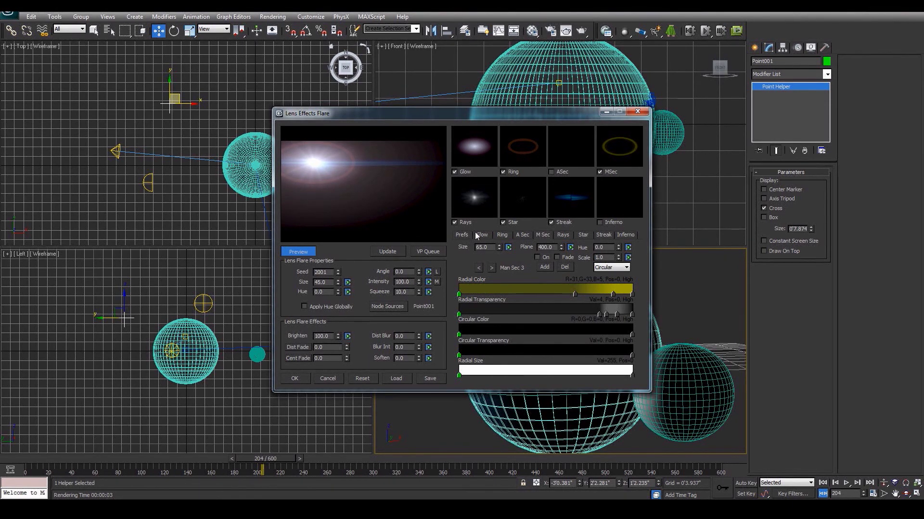
# Step: Set the size of manual secondary flare Man Sec 2 to 101
pyautogui.click(480, 268)
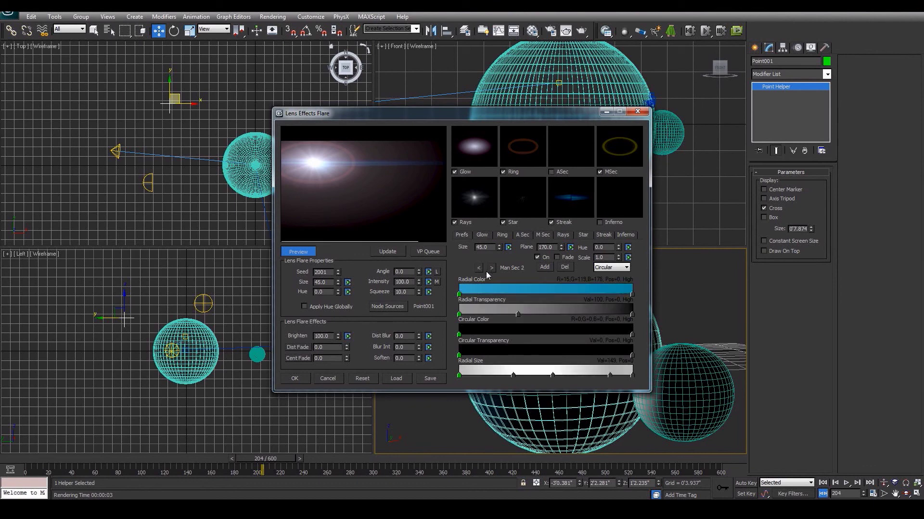
pyautogui.click(503, 222)
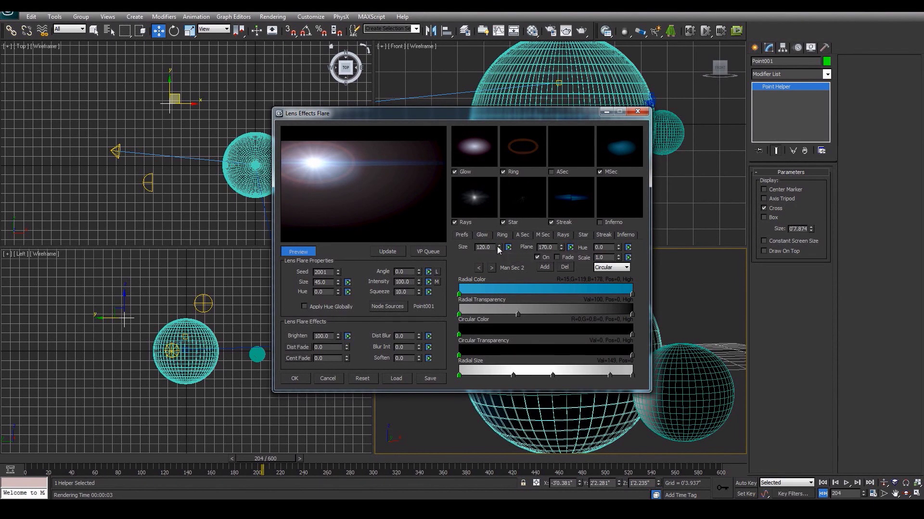
pyautogui.moveTo(499, 250); pyautogui.dragTo(498, 245)
# Step: Darken Man Sec 2's radial transparency at the gradient's start, and set its value at position 34 to about 43
pyautogui.doubleClick(459, 313)
pyautogui.moveTo(247, 81); pyautogui.dragTo(189, 130)
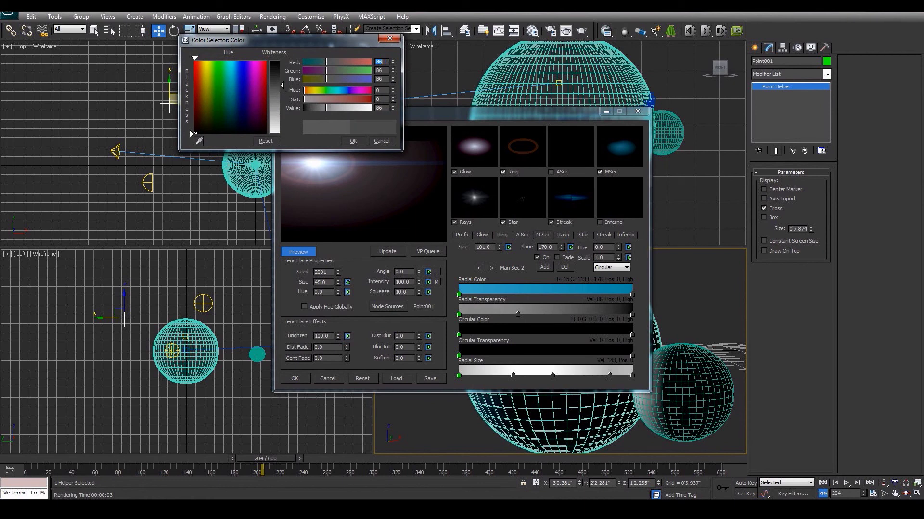
pyautogui.click(352, 141)
pyautogui.doubleClick(518, 313)
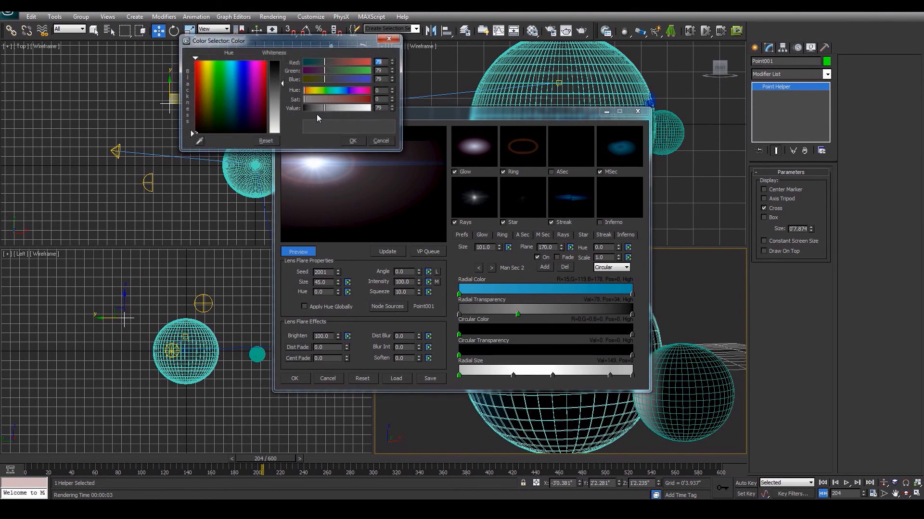
pyautogui.moveTo(279, 84); pyautogui.dragTo(280, 92)
pyautogui.click(352, 140)
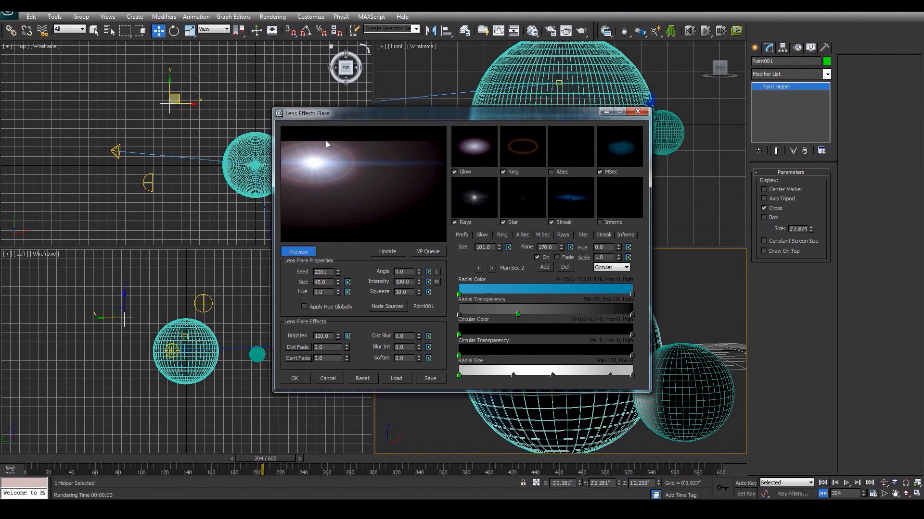
# Step: Enable rendering of the automatic secondary flares in the lens flare's preferences
pyautogui.click(460, 236)
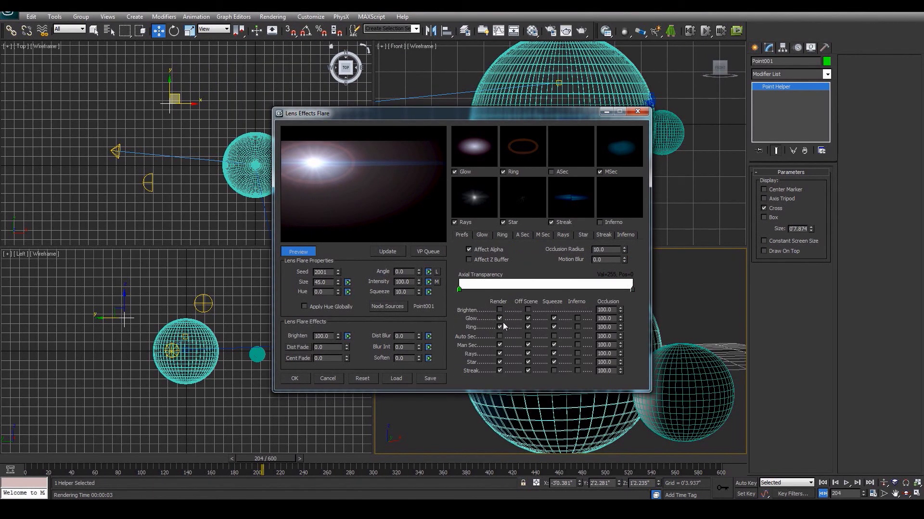
pyautogui.click(499, 336)
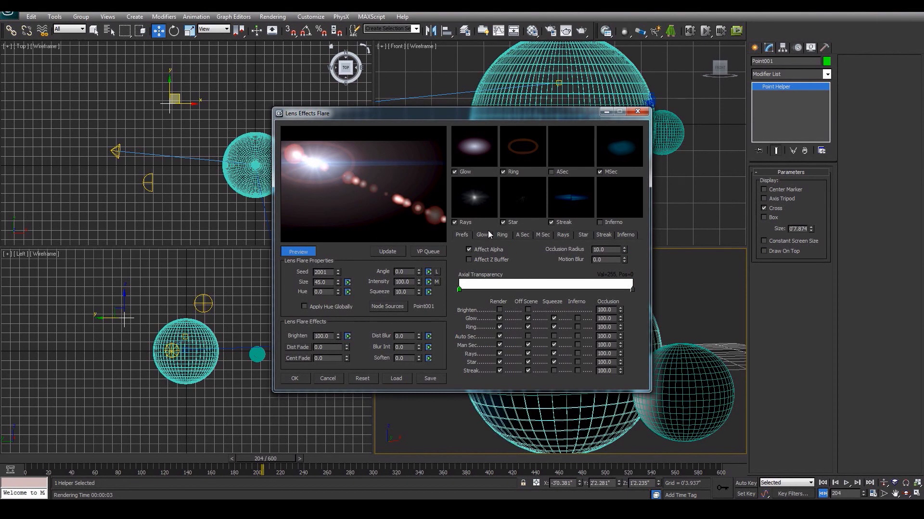
# Step: Set automatic secondary flare Set 2's radial color end to blue (R0 G136 B200) and its starting radial transparency to 29
pyautogui.click(524, 235)
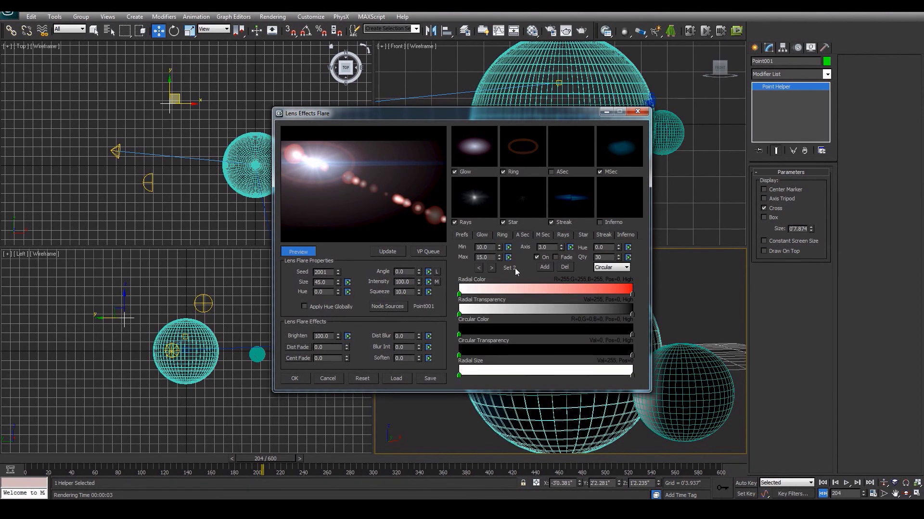
pyautogui.click(492, 268)
pyautogui.click(479, 267)
pyautogui.doubleClick(632, 295)
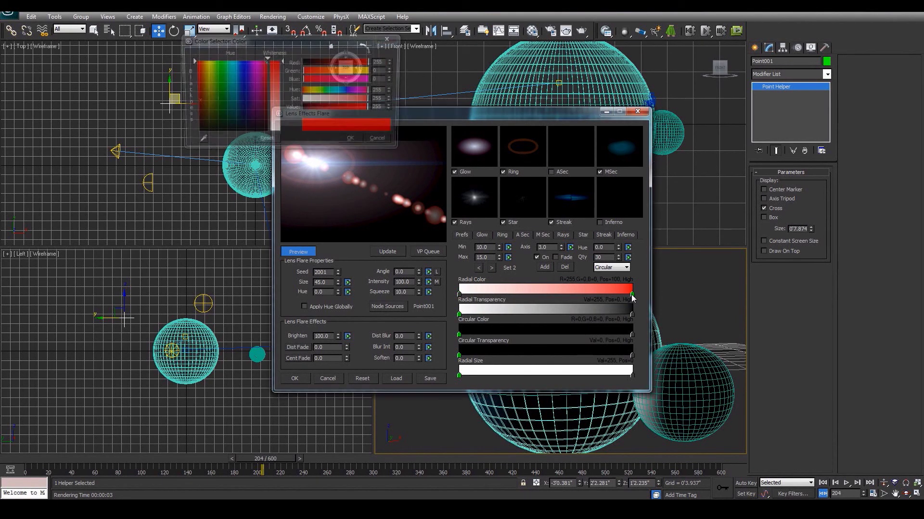
pyautogui.click(235, 77)
pyautogui.click(350, 140)
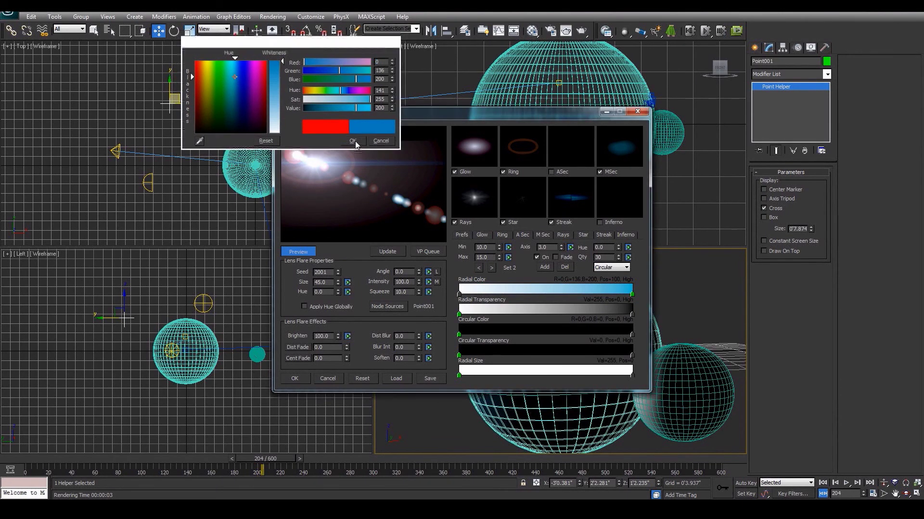
pyautogui.doubleClick(459, 315)
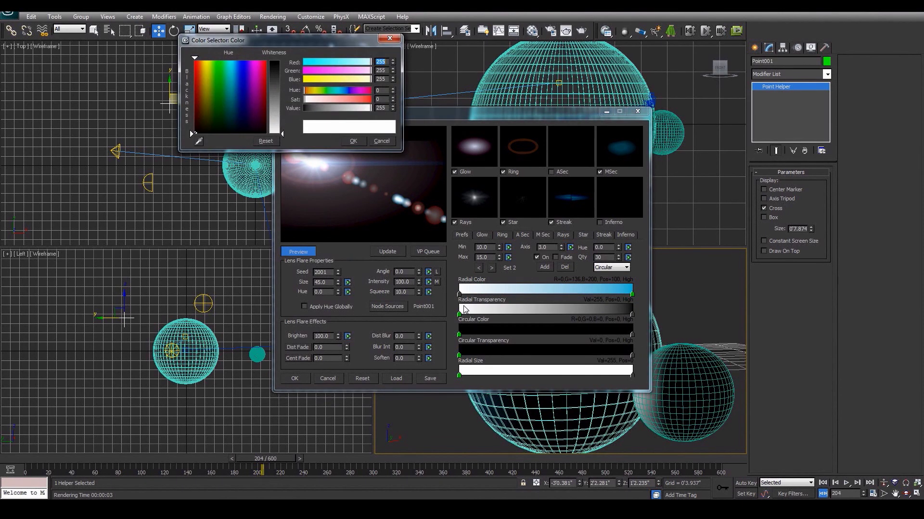
pyautogui.moveTo(276, 107); pyautogui.dragTo(275, 68)
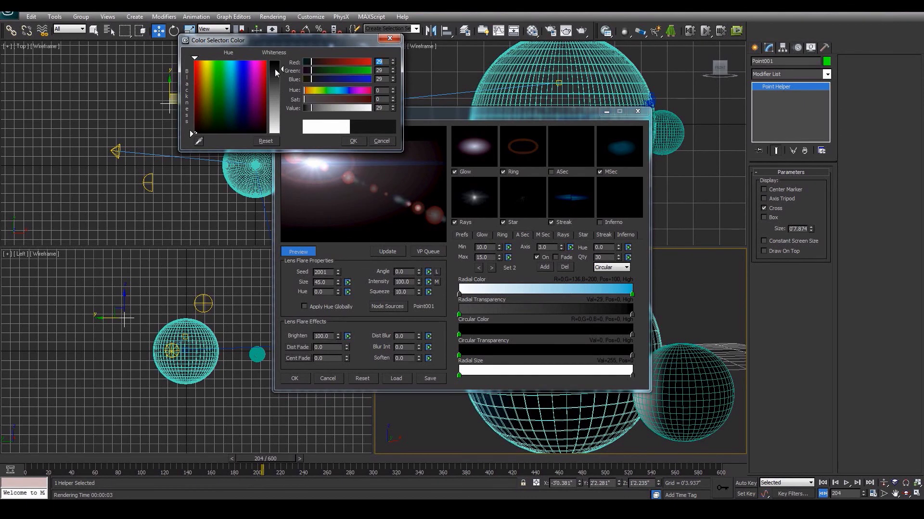
pyautogui.click(351, 142)
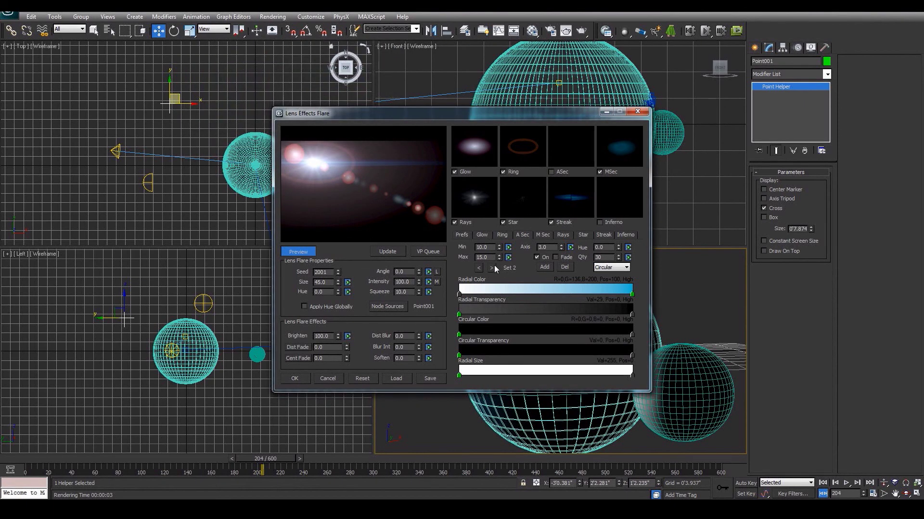
# Step: Delete Set 1's extra radial transparency flag near the gradient's end, and set its radial color end to blue (R0 G171 B196)
pyautogui.click(493, 267)
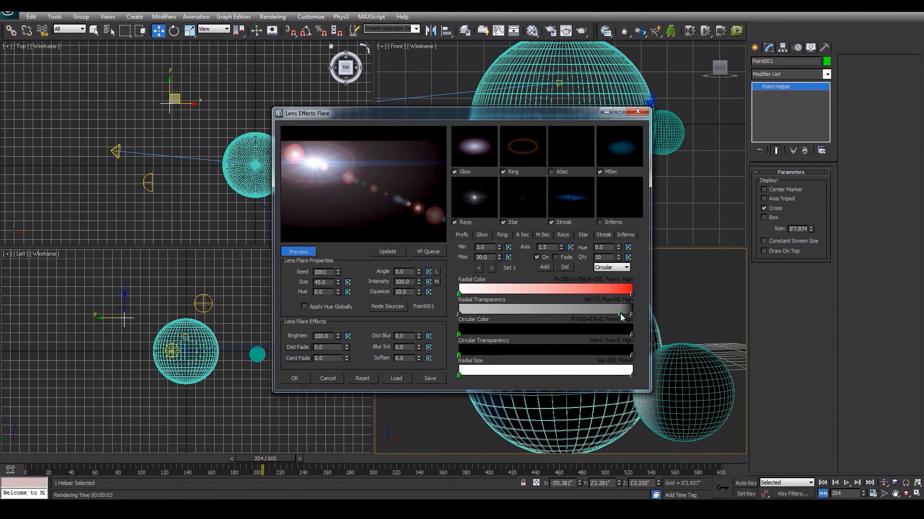
pyautogui.rightClick(620, 313)
pyautogui.click(640, 359)
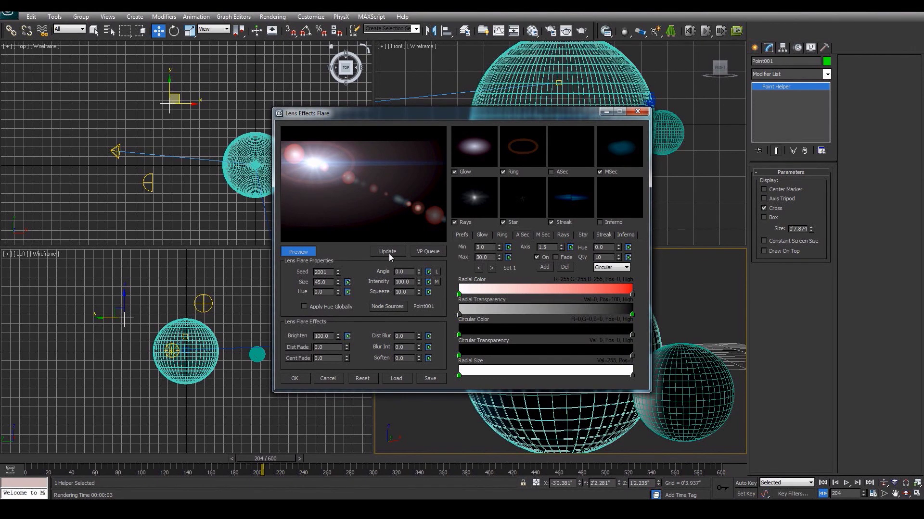
pyautogui.doubleClick(631, 294)
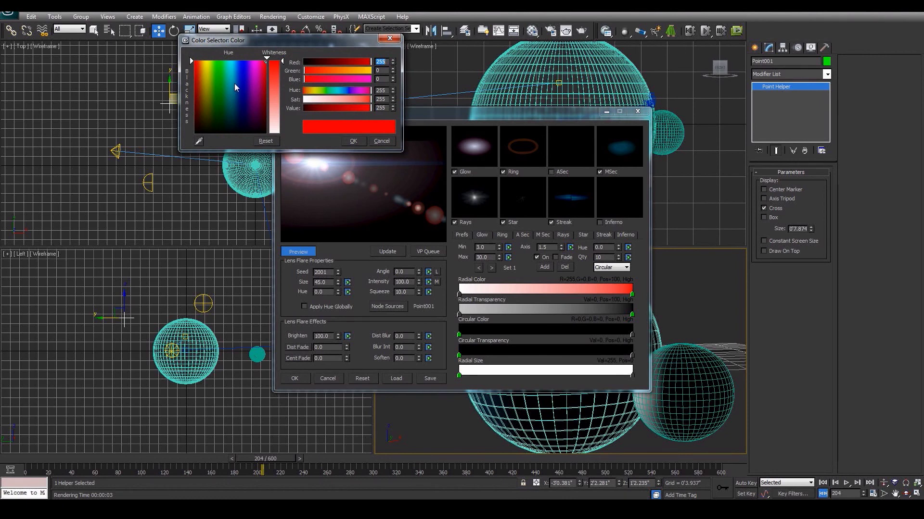
pyautogui.click(232, 77)
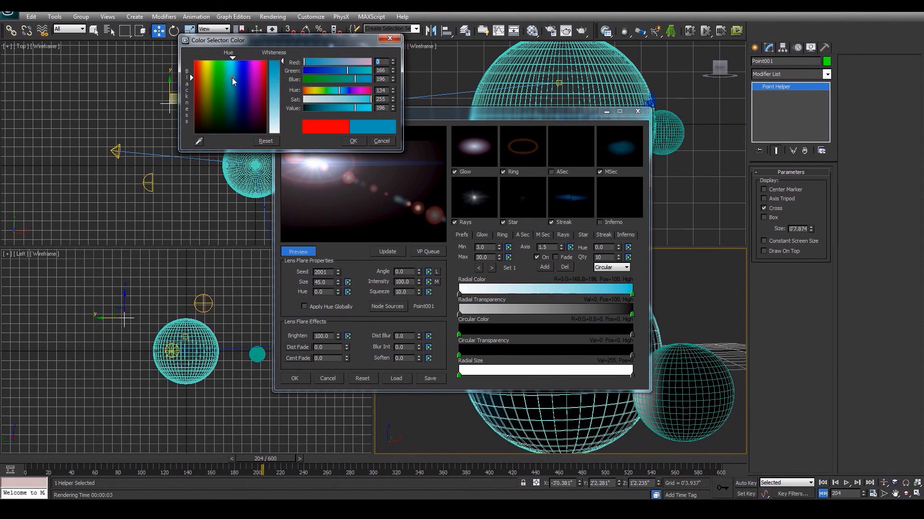
pyautogui.click(353, 141)
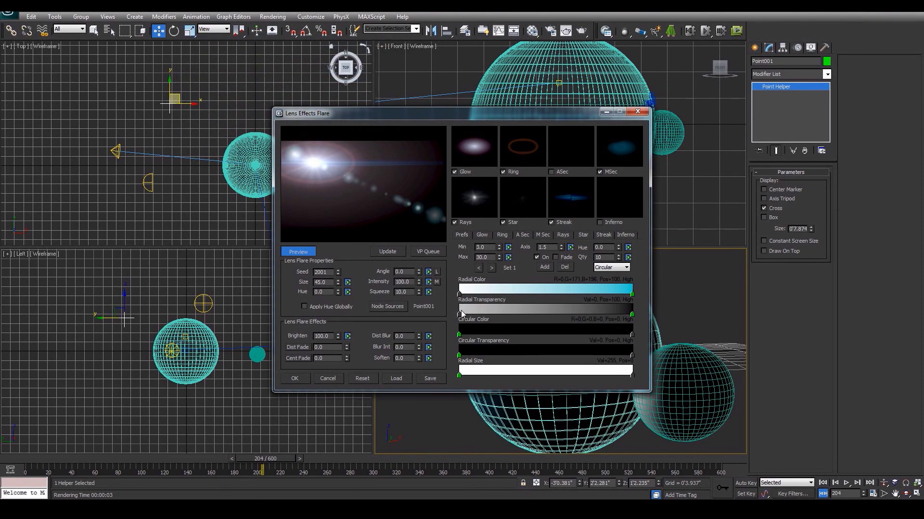
# Step: Darken the start of Set 1's radial transparency and set its minimum size to 21
pyautogui.doubleClick(459, 313)
pyautogui.moveTo(282, 106); pyautogui.dragTo(281, 75)
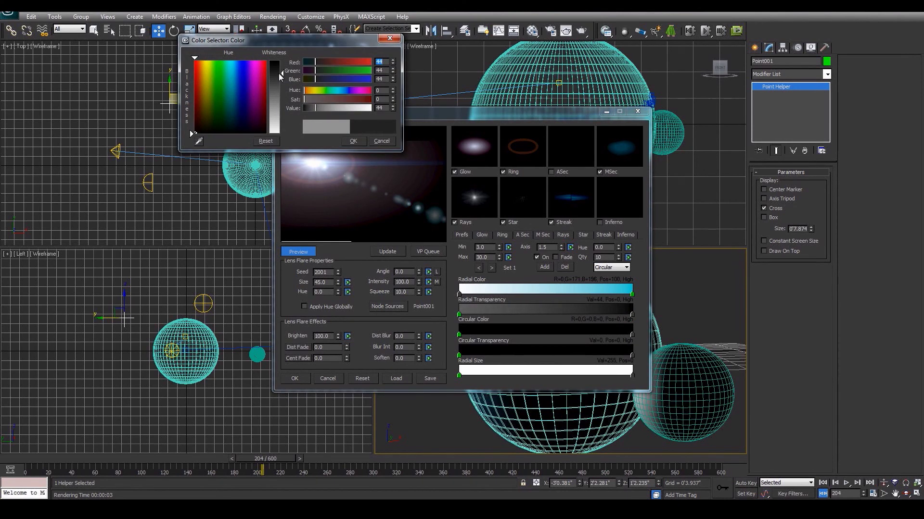
pyautogui.click(353, 141)
pyautogui.moveTo(499, 237); pyautogui.dragTo(497, 238)
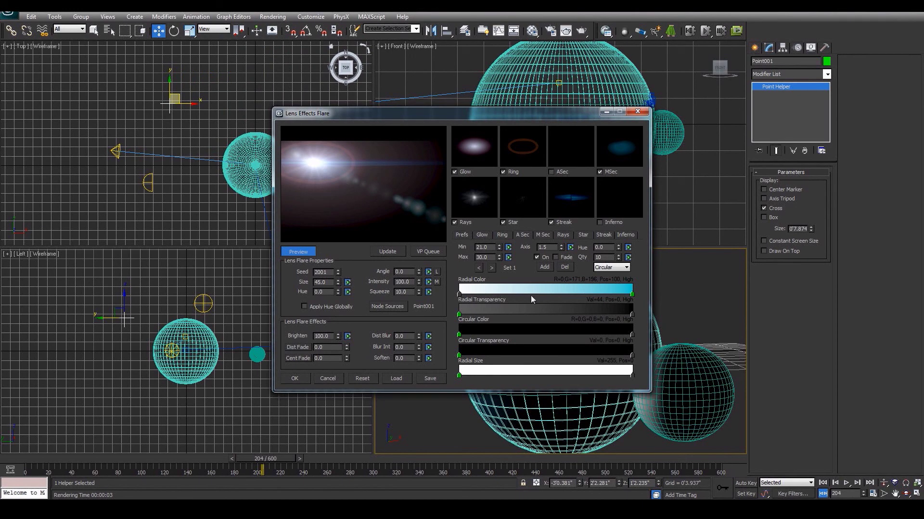
pyautogui.doubleClick(458, 315)
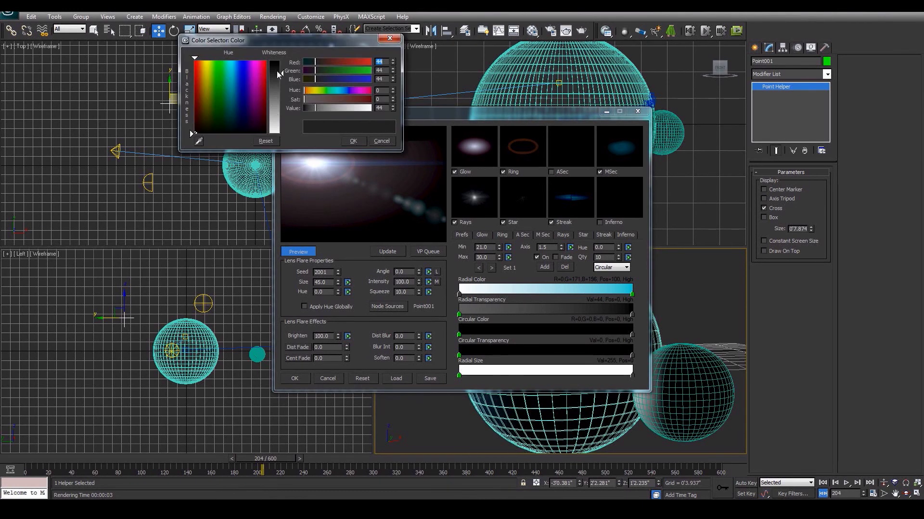
pyautogui.moveTo(282, 71); pyautogui.dragTo(282, 69)
pyautogui.click(353, 141)
# Step: Lower the starting radial transparency of automatic secondary flare Set 2 to 15
pyautogui.click(491, 268)
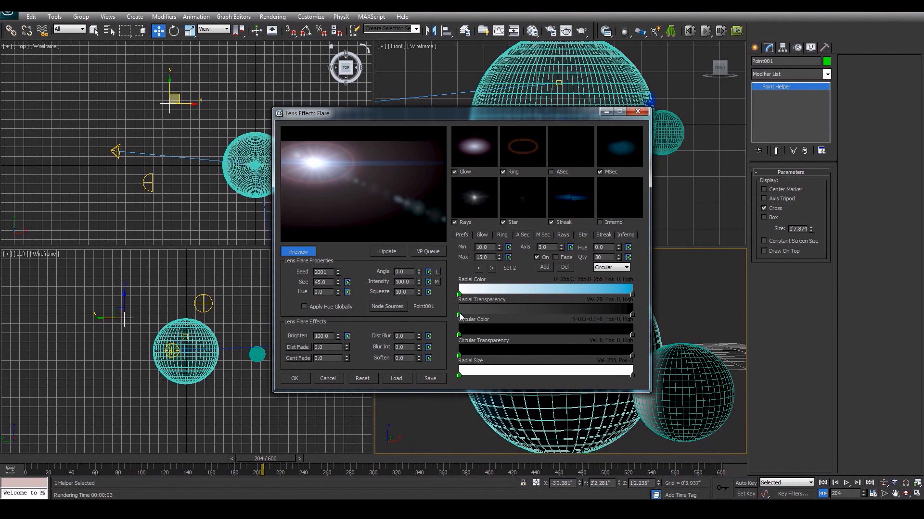
pyautogui.doubleClick(458, 315)
pyautogui.moveTo(282, 68); pyautogui.dragTo(282, 65)
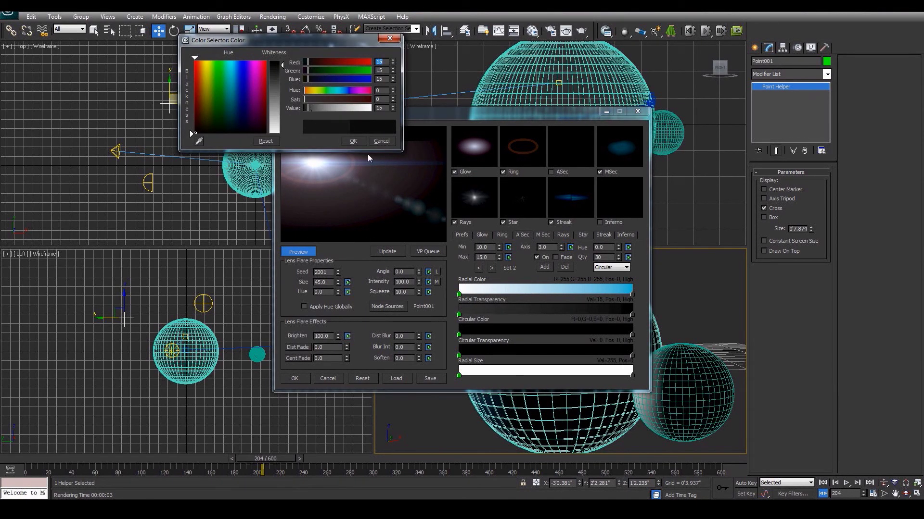
pyautogui.click(359, 142)
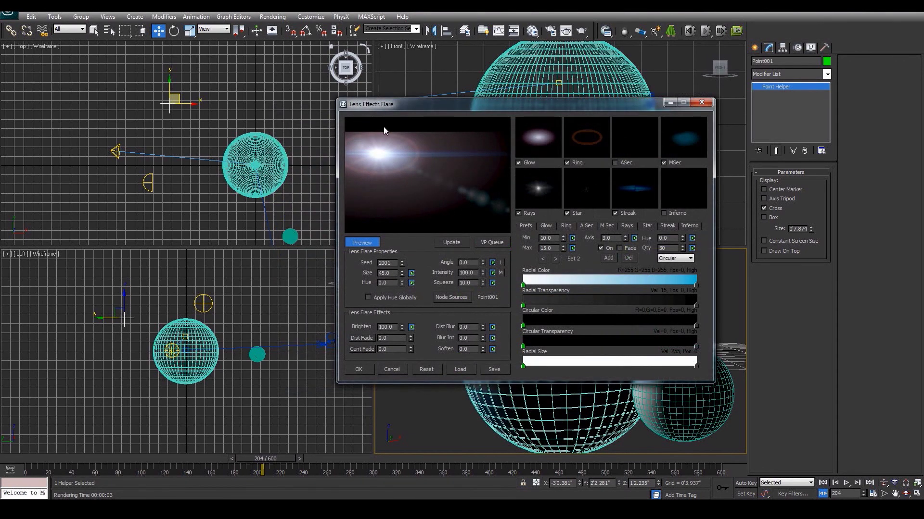
# Step: Set the ring's radial transparency to 10 at position 19 and darken its flag at position 78
pyautogui.click(569, 227)
pyautogui.doubleClick(555, 304)
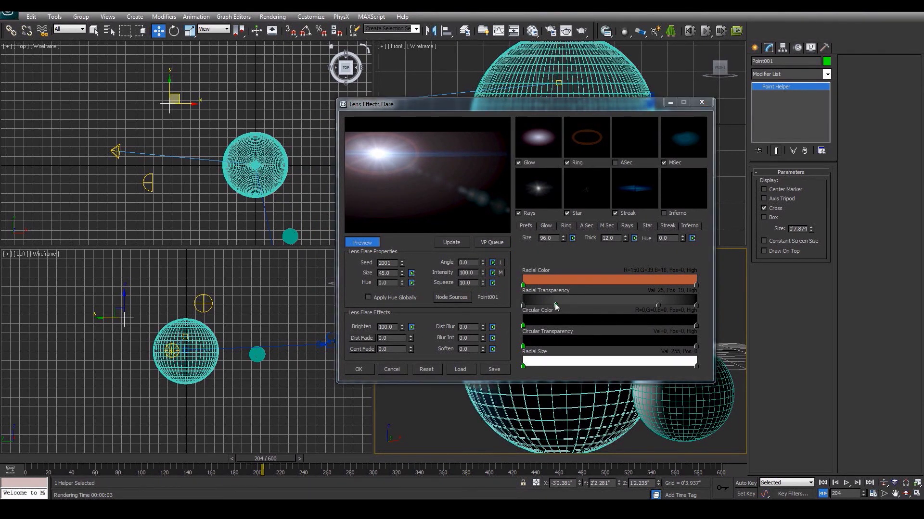
pyautogui.moveTo(284, 67); pyautogui.dragTo(284, 64)
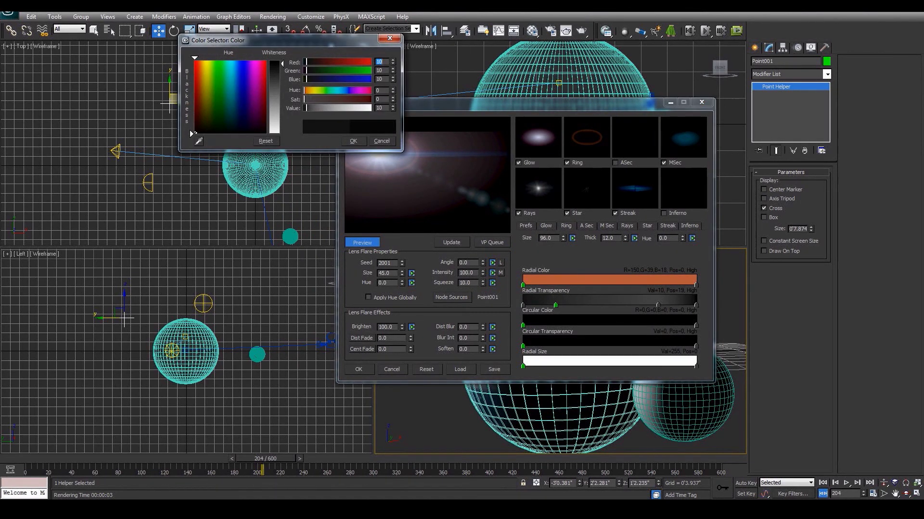
pyautogui.click(351, 141)
pyautogui.doubleClick(658, 305)
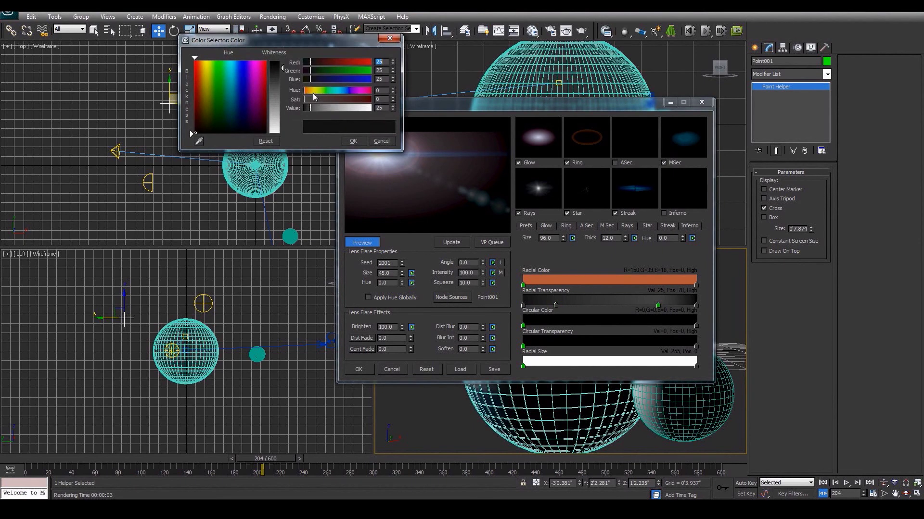
pyautogui.moveTo(282, 64); pyautogui.dragTo(282, 63)
pyautogui.click(351, 141)
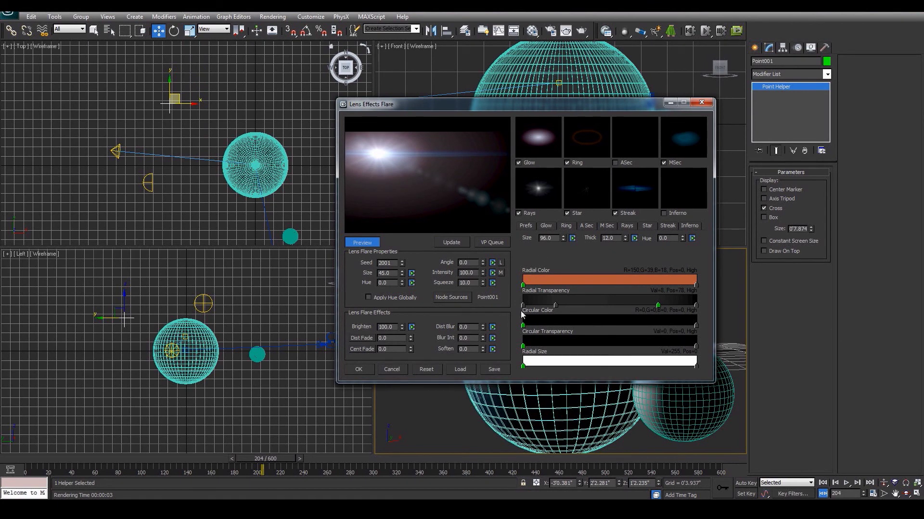
# Step: Recolor the glow's radial color flag at position 93 to orange (R225 G101 B1)
pyautogui.click(547, 226)
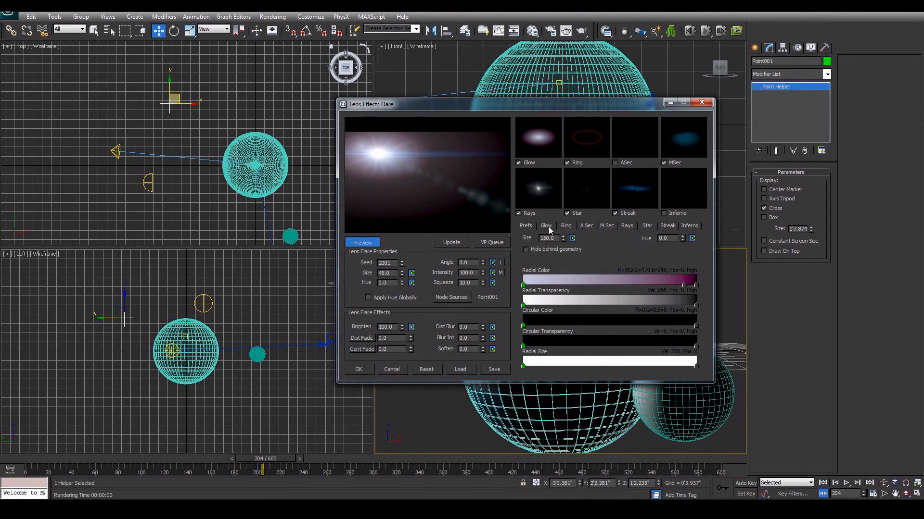
pyautogui.doubleClick(683, 285)
pyautogui.moveTo(203, 76); pyautogui.dragTo(201, 70)
pyautogui.click(352, 140)
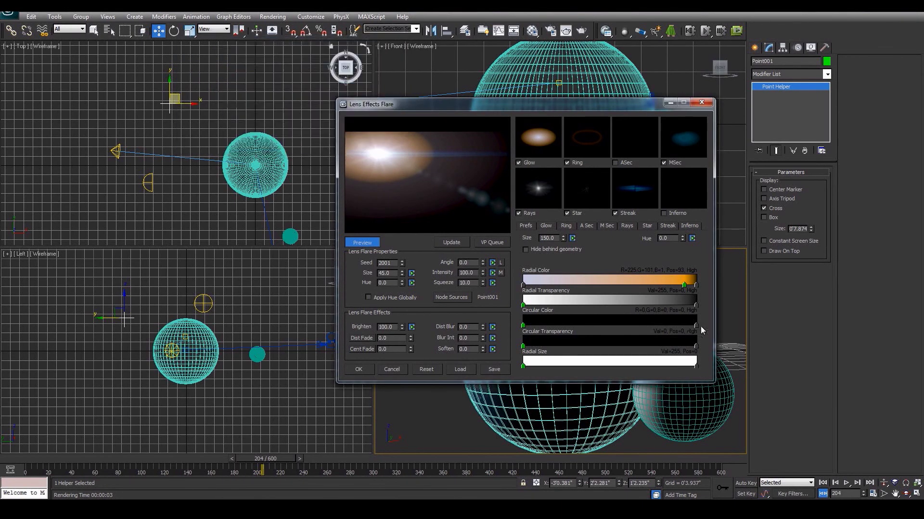
# Step: Add a dark flag of value 9 to the glow's radial transparency gradient and place it at position 44
pyautogui.doubleClick(523, 306)
pyautogui.moveTo(278, 116)
pyautogui.mouseDown()
pyautogui.moveTo(279, 91)
pyautogui.moveTo(281, 135)
pyautogui.mouseUp()
pyautogui.moveTo(687, 305); pyautogui.dragTo(605, 308)
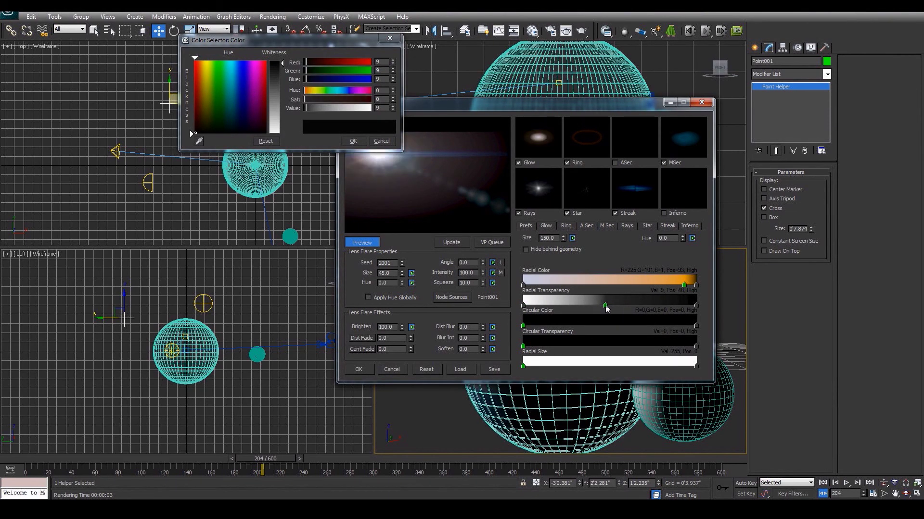
pyautogui.moveTo(341, 42); pyautogui.dragTo(216, 60)
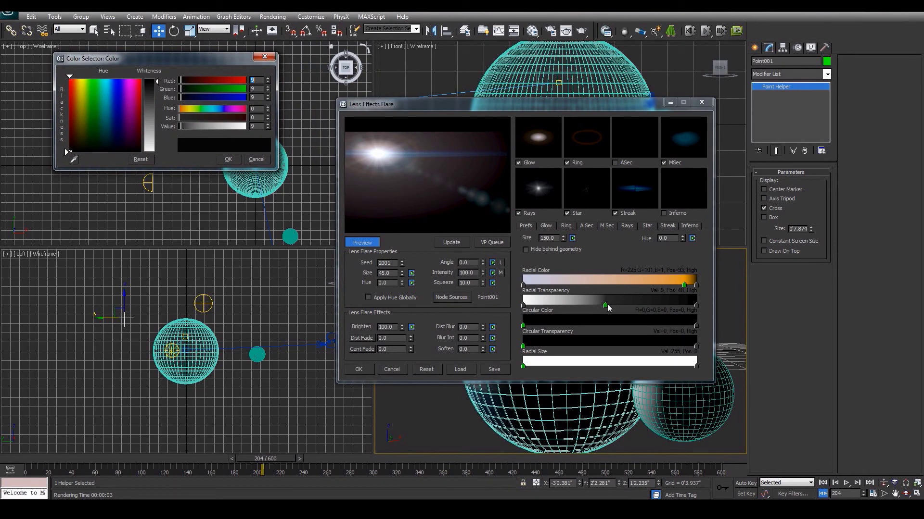
pyautogui.moveTo(608, 304); pyautogui.dragTo(599, 305)
# Step: Shift the glow's orange color flag to position 89 and set the radial color's start to yellow-orange (R246 G188 B64)
pyautogui.moveTo(683, 284); pyautogui.dragTo(678, 286)
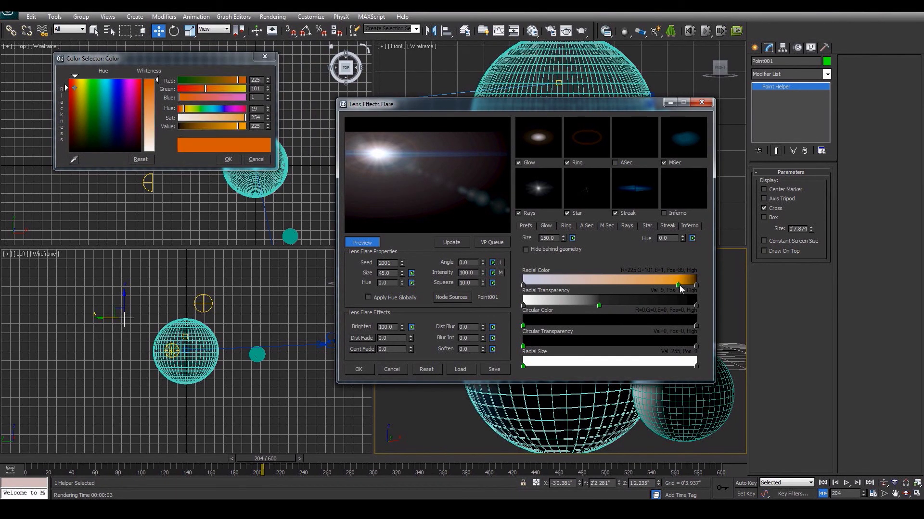
pyautogui.click(524, 285)
pyautogui.moveTo(88, 99); pyautogui.dragTo(77, 82)
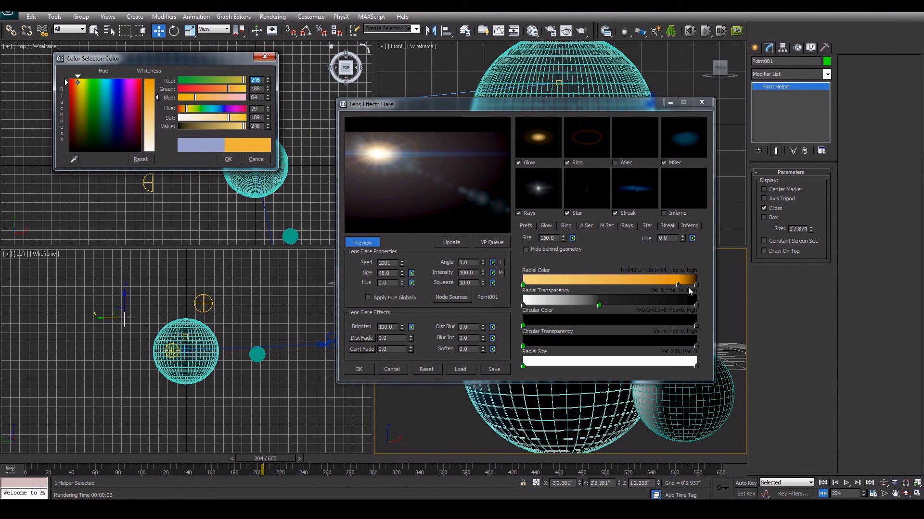
# Step: Move the glow's orange color flag to position 24, and set its middle transparency flag to value 39 at position 51
pyautogui.moveTo(678, 285); pyautogui.dragTo(610, 305)
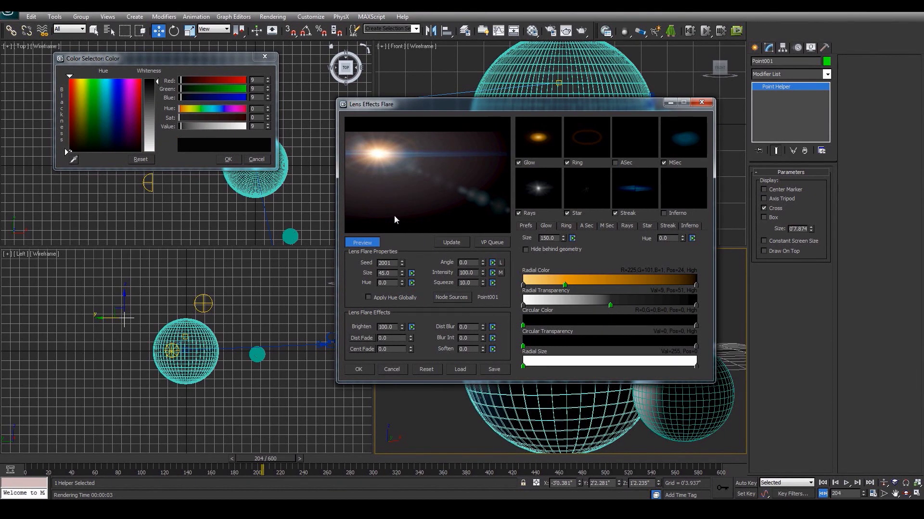
pyautogui.moveTo(157, 81); pyautogui.dragTo(158, 91)
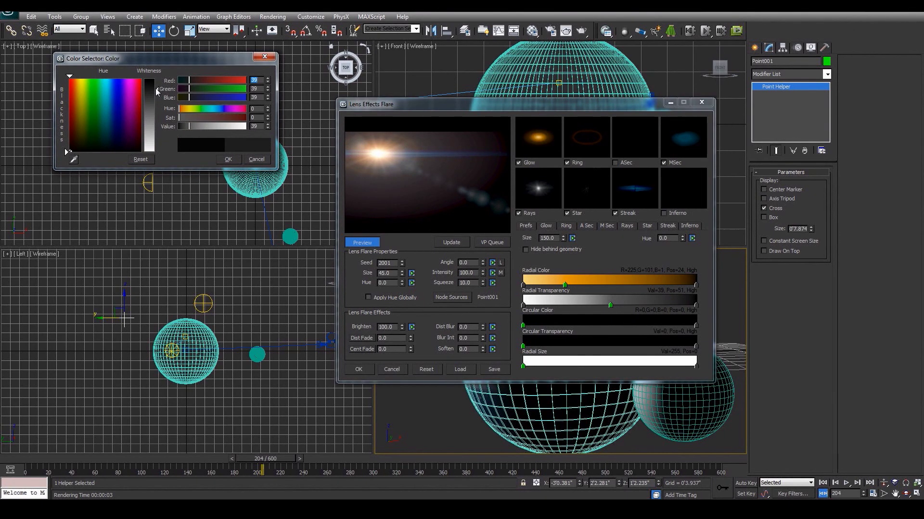
pyautogui.click(230, 160)
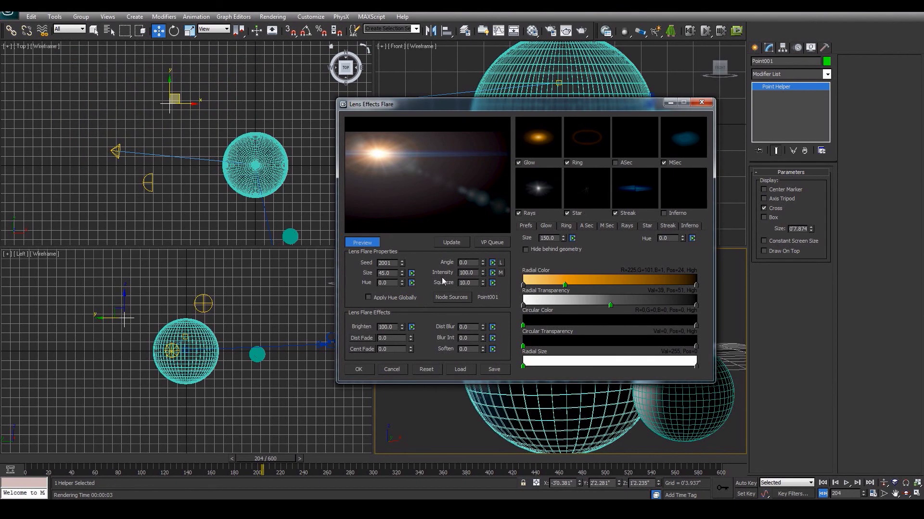
# Step: Set the lens flare's overall size to 48, accept the effect, and render single frame 204 from Video Post at 1280x720
pyautogui.moveTo(403, 273); pyautogui.dragTo(403, 276)
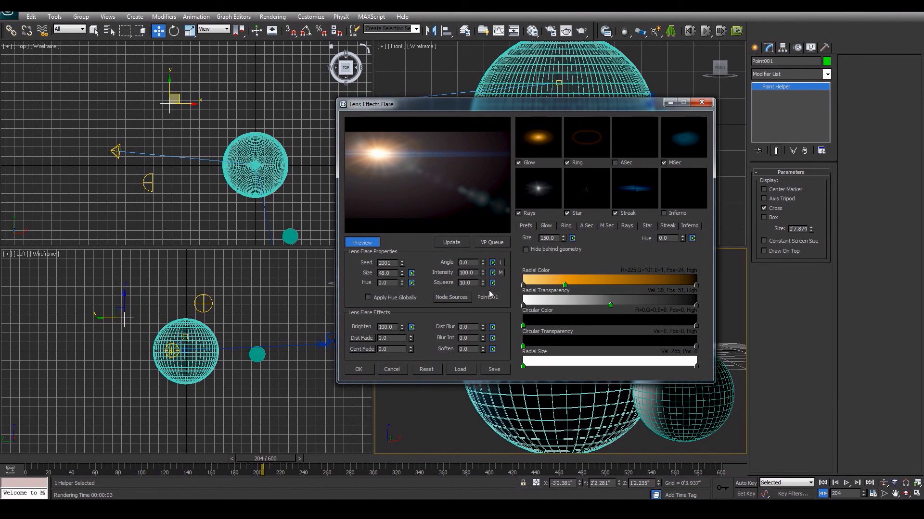
pyautogui.click(358, 369)
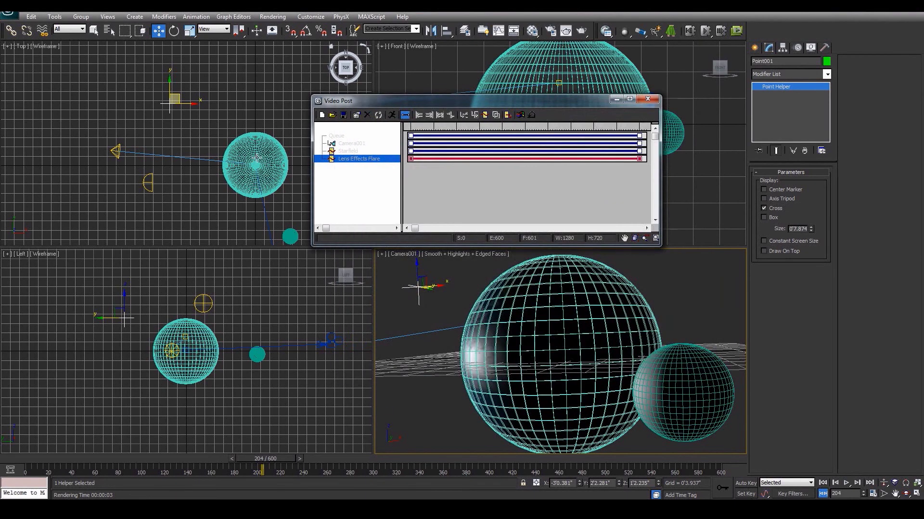
pyautogui.click(391, 115)
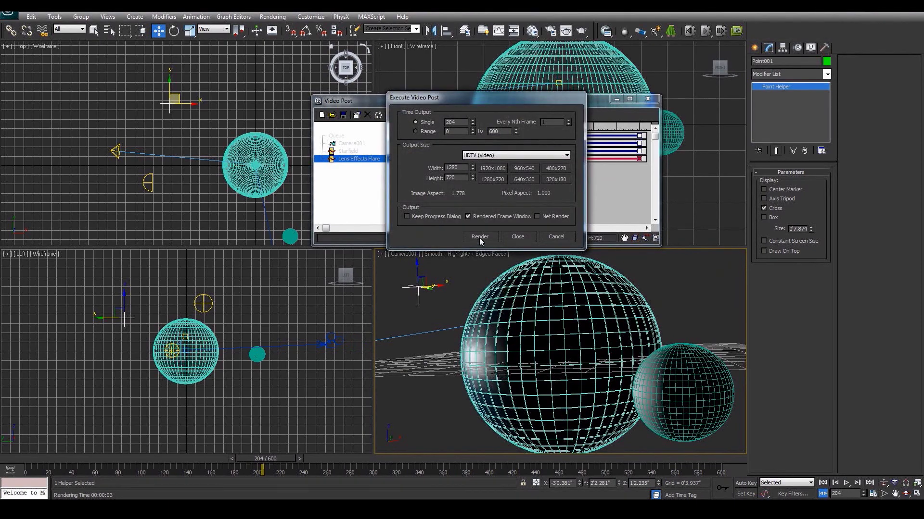
pyautogui.click(480, 237)
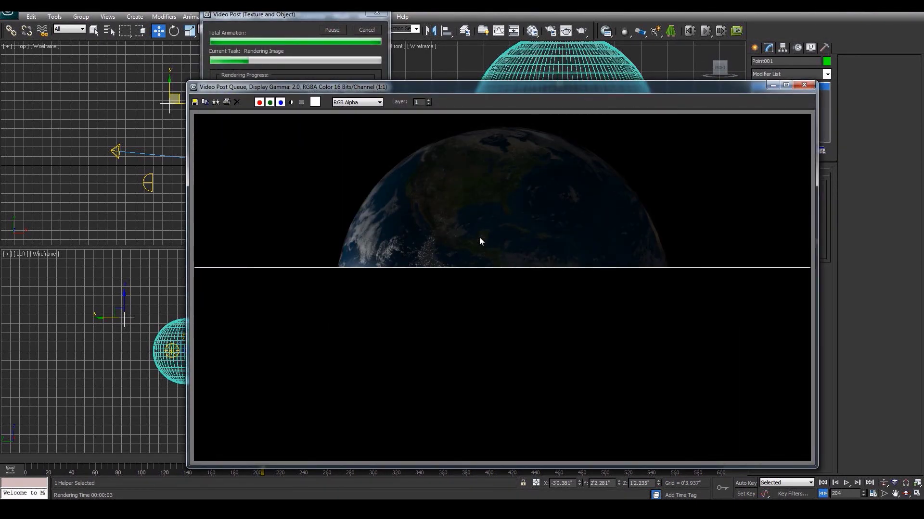